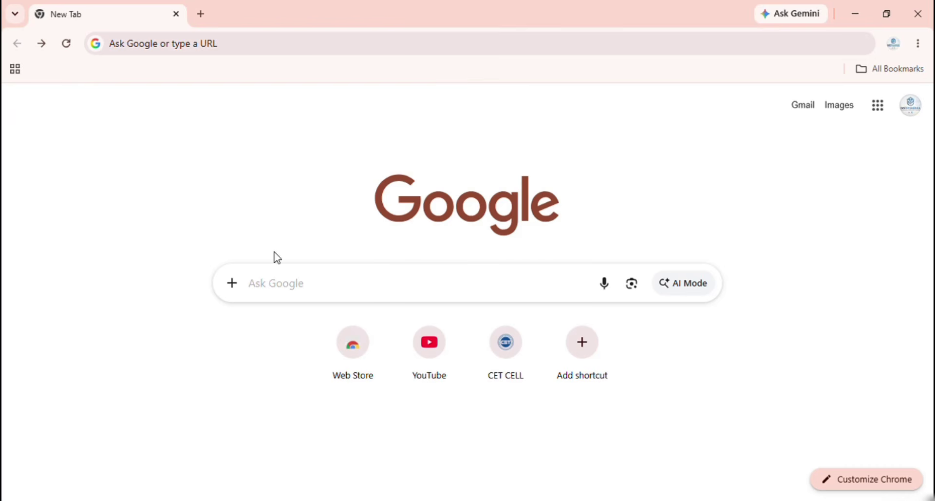
- Search Google for 'cet cell' using the suggested query
{"action": "left_click", "coordinate": [285, 293]}
{"action": "type", "text": "cet "}
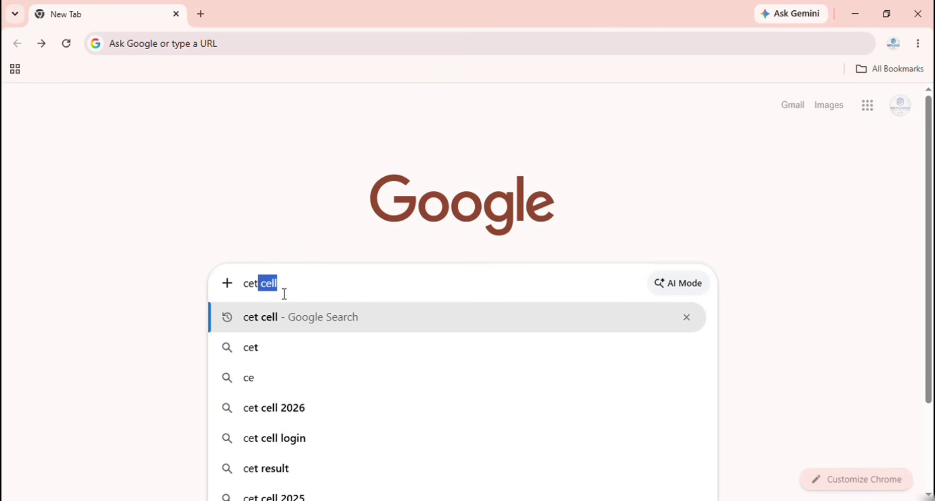
{"action": "type", "text": "cell"}
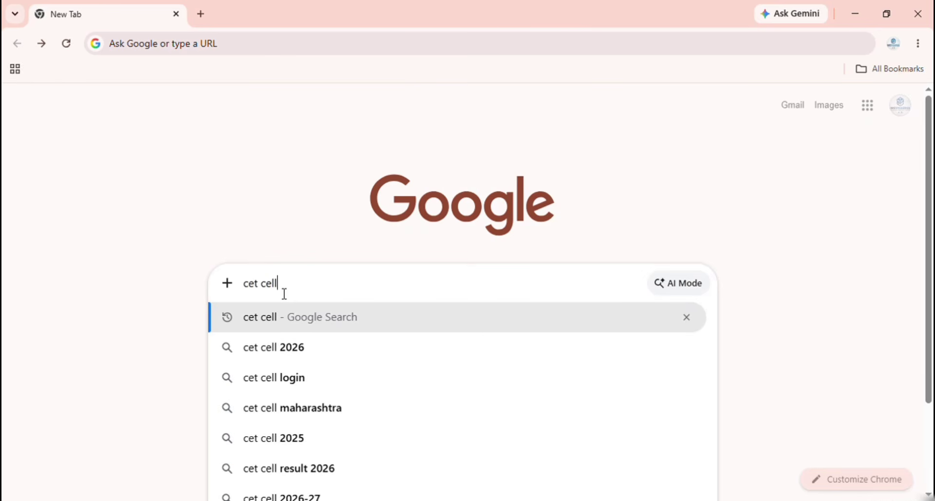
{"action": "left_click", "coordinate": [360, 315]}
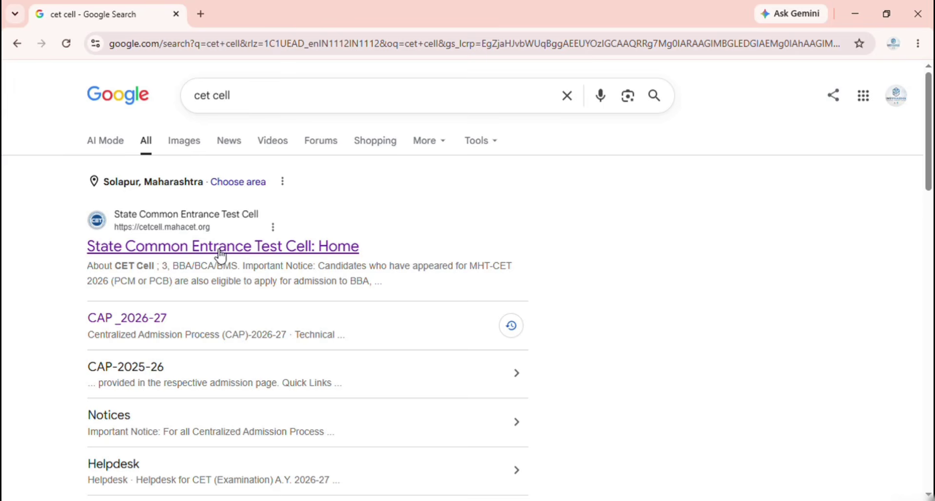
- Open the State CET Cell homepage and its Admission Portal for A.Y. 2026-27
{"action": "left_click", "coordinate": [165, 251]}
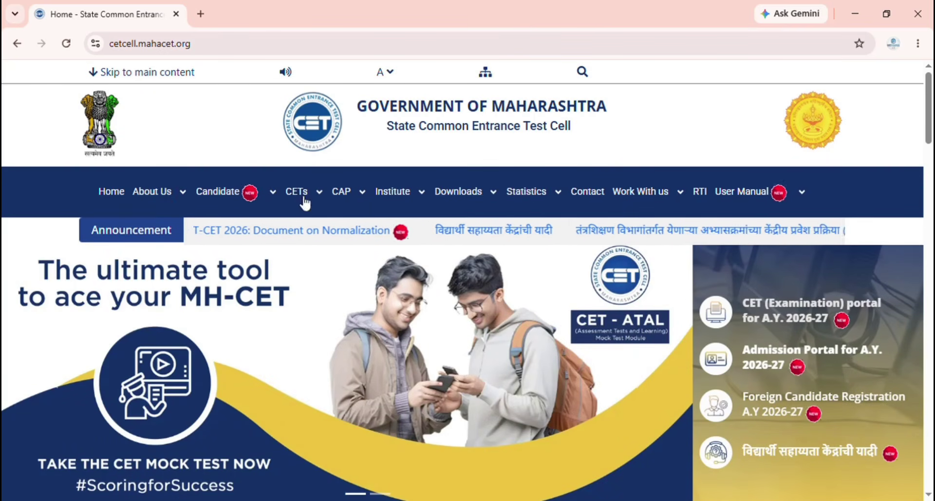
{"action": "scroll", "coordinate": [445, 307], "scroll_direction": "down", "scroll_amount": 2}
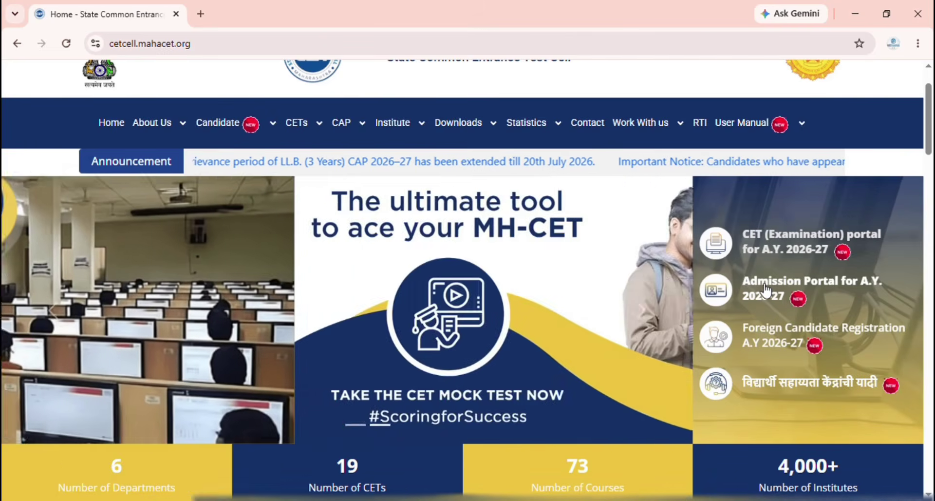
{"action": "left_click", "coordinate": [765, 290]}
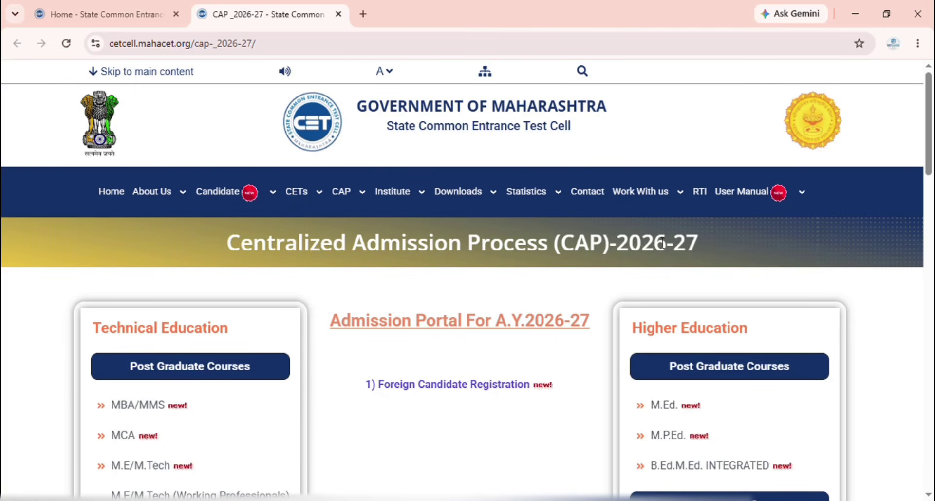
- Open the B.Pharmacy/Pharm D admissions site under Under Graduate Courses
{"action": "scroll", "coordinate": [479, 238], "scroll_direction": "down", "scroll_amount": 1}
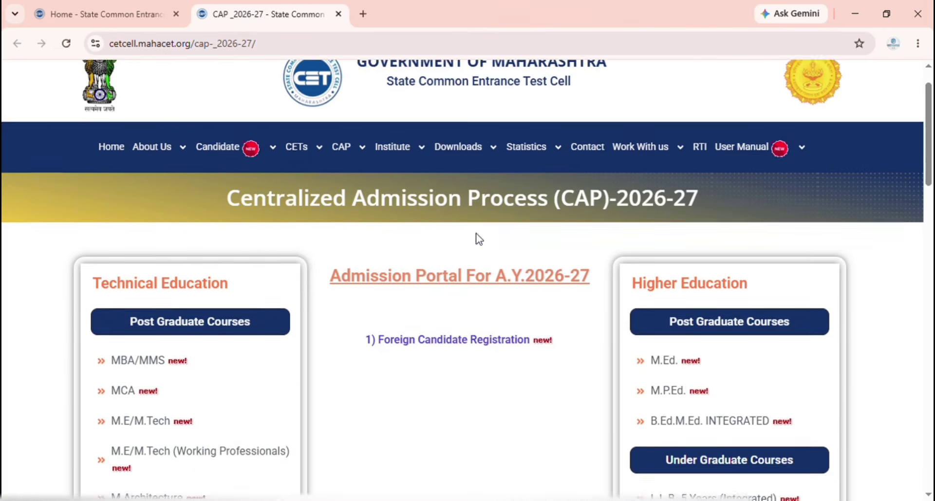
{"action": "scroll", "coordinate": [479, 238], "scroll_direction": "down", "scroll_amount": 6}
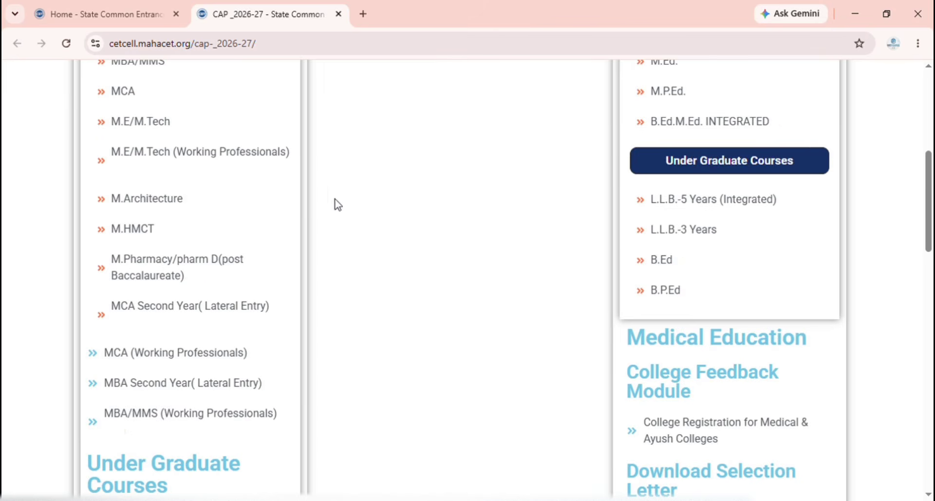
{"action": "scroll", "coordinate": [323, 213], "scroll_direction": "down", "scroll_amount": 5}
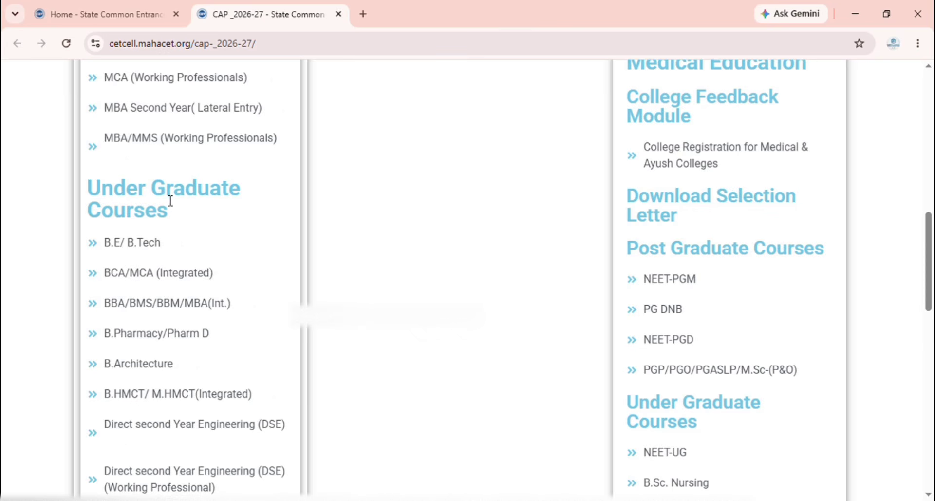
{"action": "scroll", "coordinate": [184, 207], "scroll_direction": "down", "scroll_amount": 1}
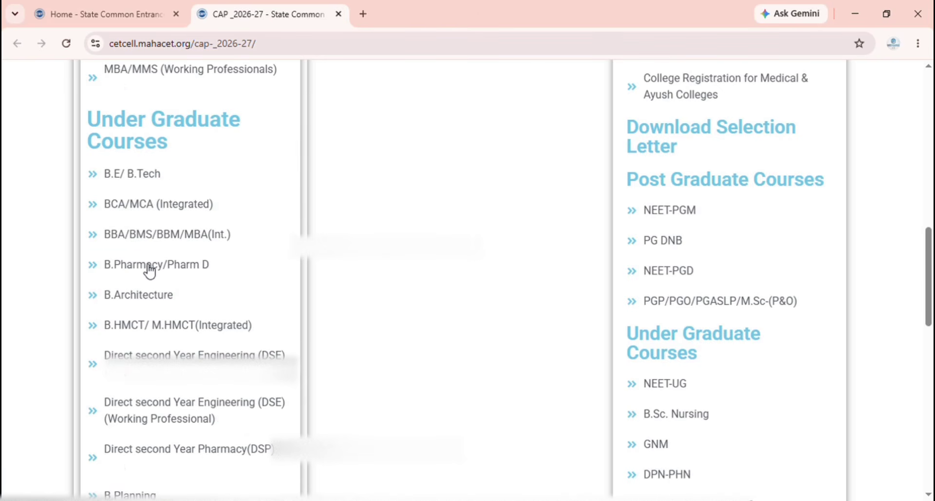
{"action": "left_click", "coordinate": [149, 270]}
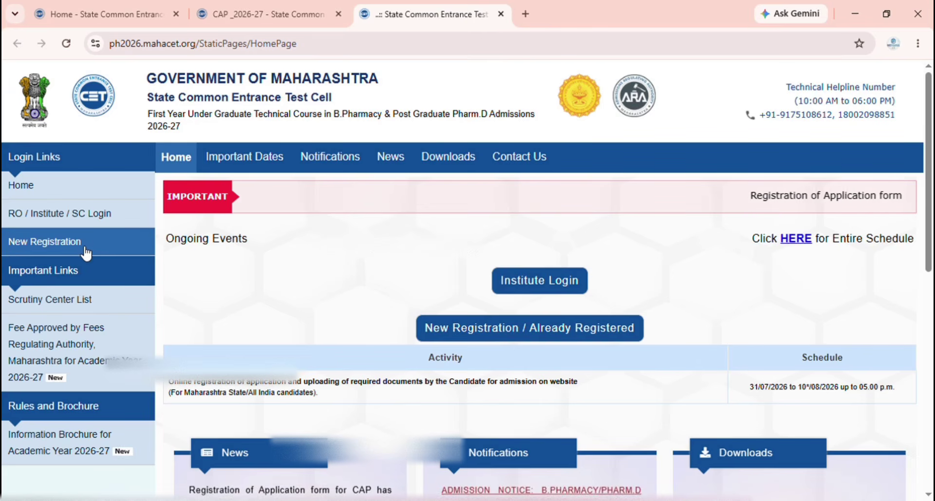
- Start a new candidate registration and enter the e-mail address, password and confirmation
{"action": "left_click", "coordinate": [473, 331]}
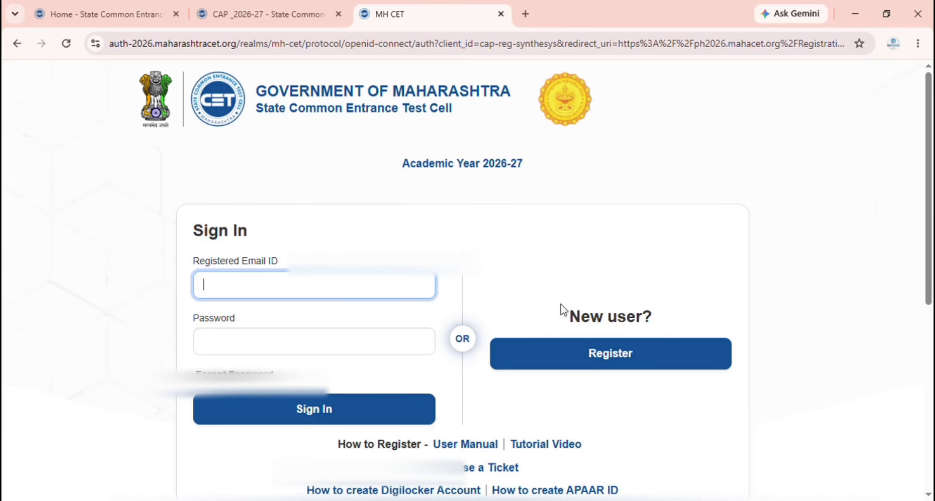
{"action": "left_click", "coordinate": [612, 363]}
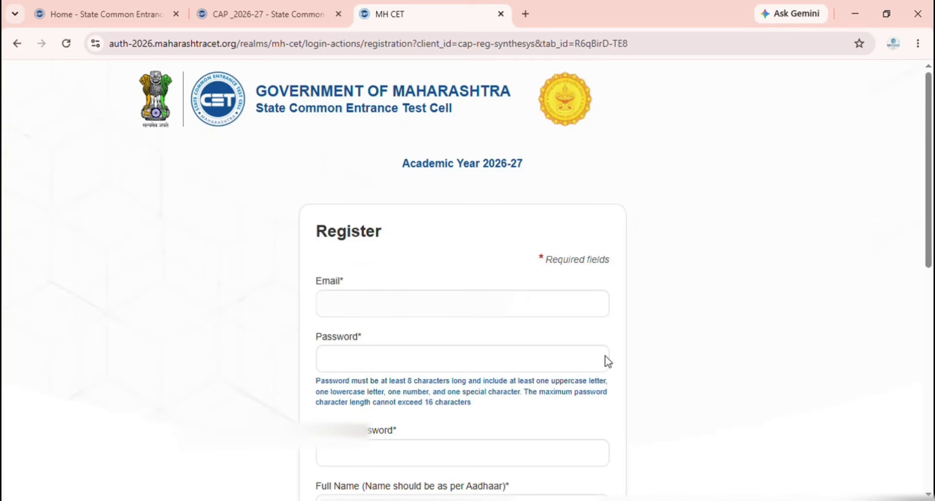
{"action": "scroll", "coordinate": [666, 305], "scroll_direction": "down", "scroll_amount": 2}
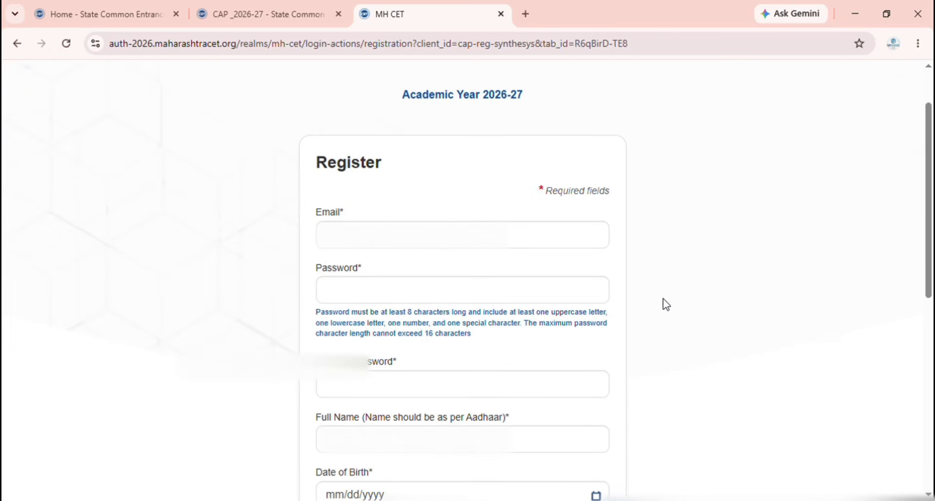
{"action": "left_click", "coordinate": [476, 225]}
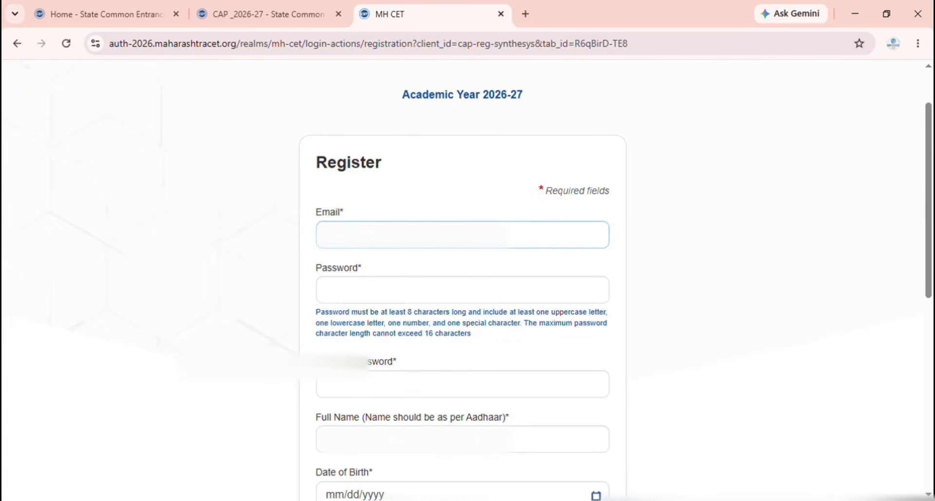
{"action": "key", "text": "ctrl+v"}
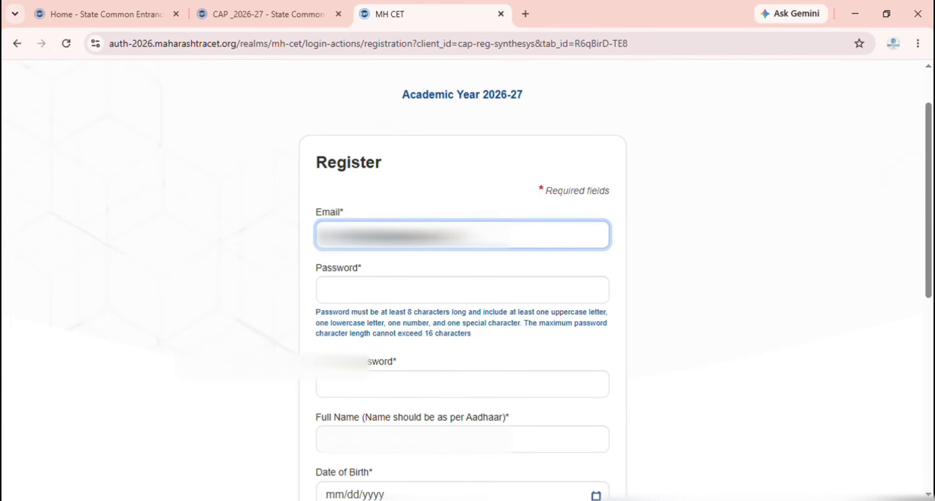
{"action": "left_click", "coordinate": [384, 296]}
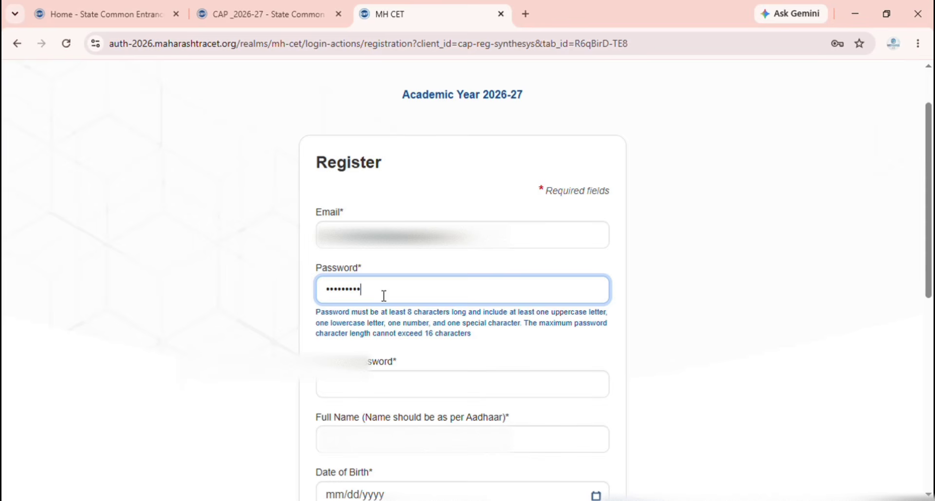
{"action": "left_click", "coordinate": [368, 392]}
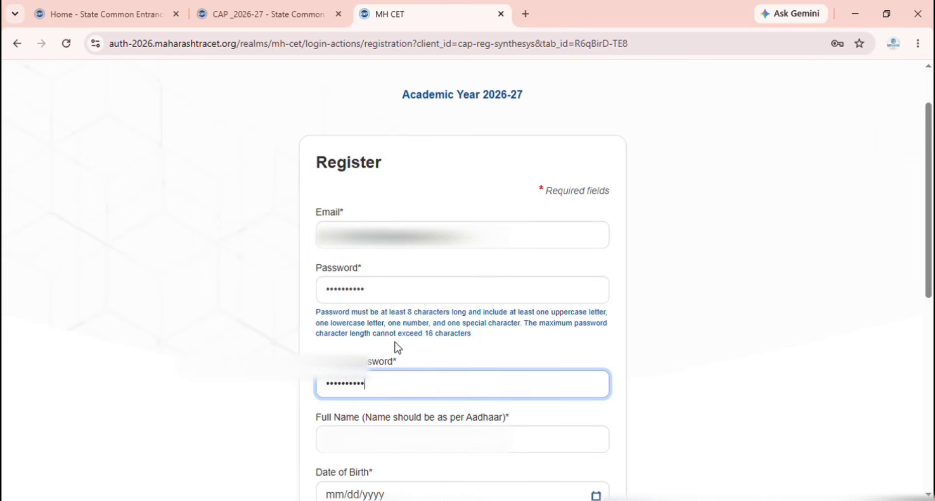
{"action": "scroll", "coordinate": [397, 346], "scroll_direction": "down", "scroll_amount": 1}
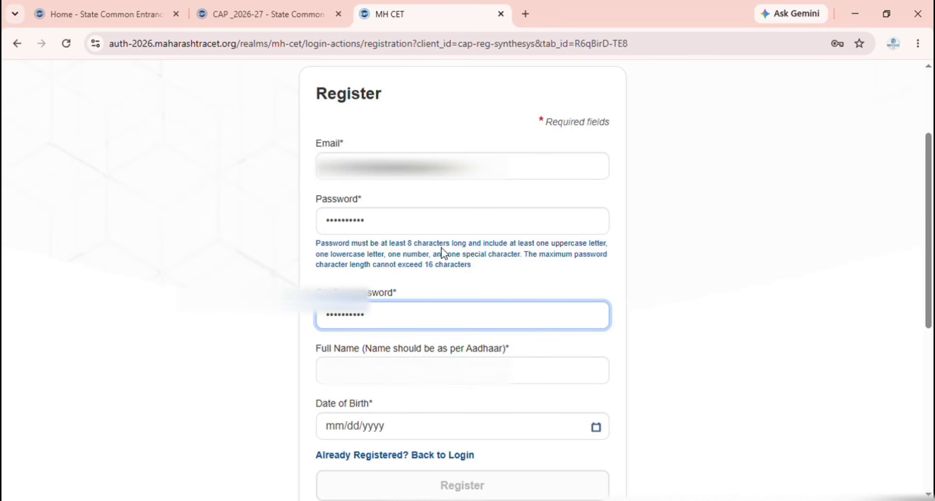
{"action": "scroll", "coordinate": [396, 288], "scroll_direction": "down", "scroll_amount": 1}
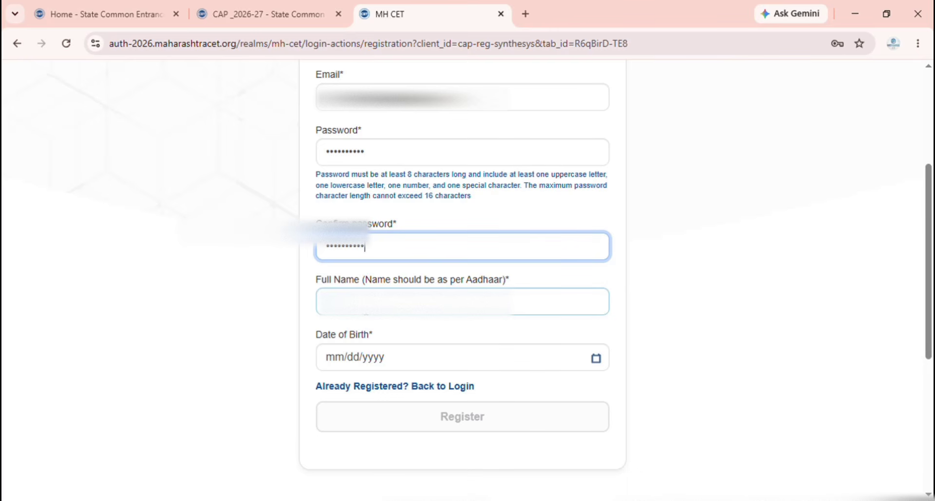
{"action": "left_click", "coordinate": [366, 309]}
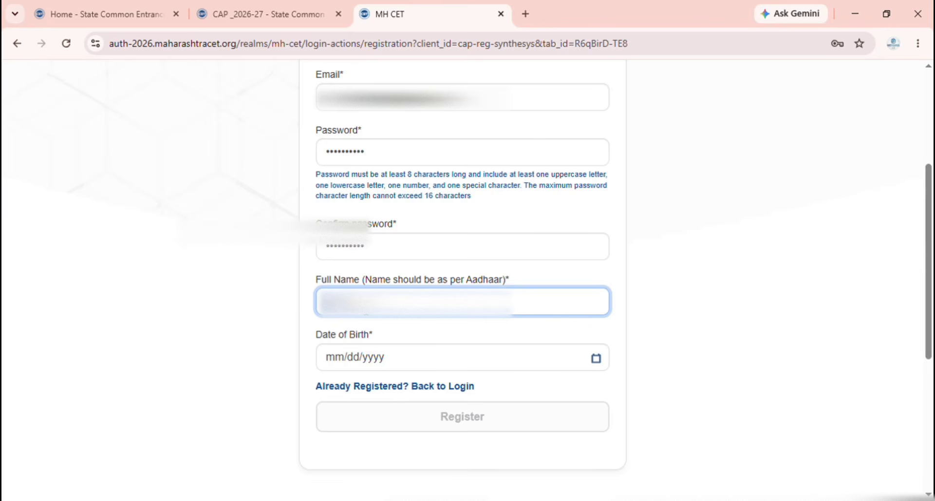
{"action": "key", "text": "ctrl+v"}
{"action": "type", "text": "..."}
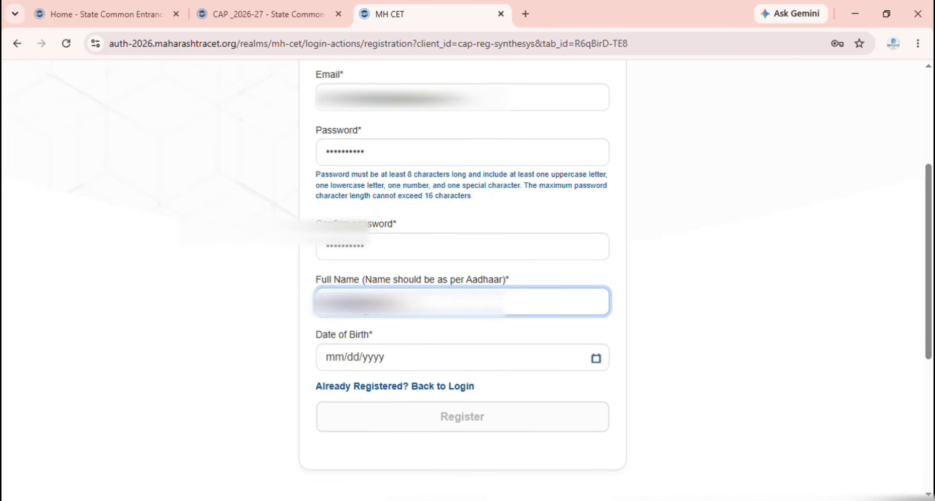
{"action": "type", "text": "......"}
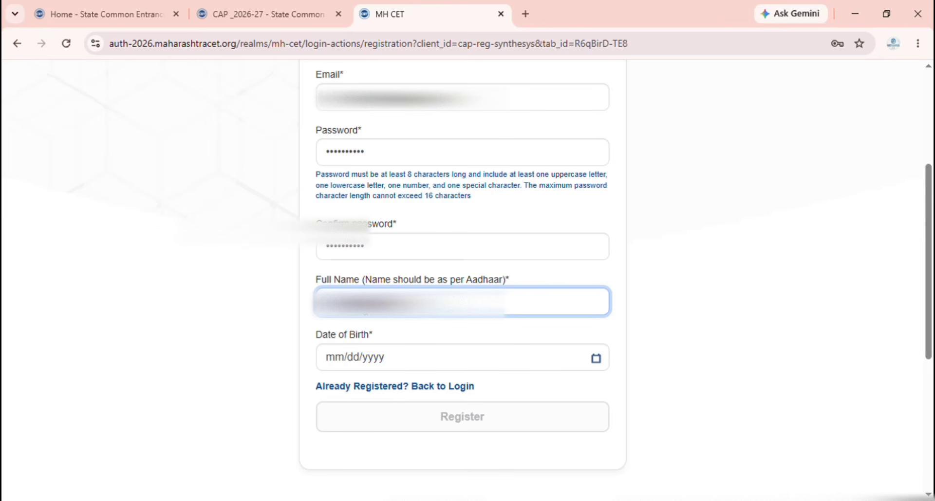
{"action": "left_click", "coordinate": [602, 360]}
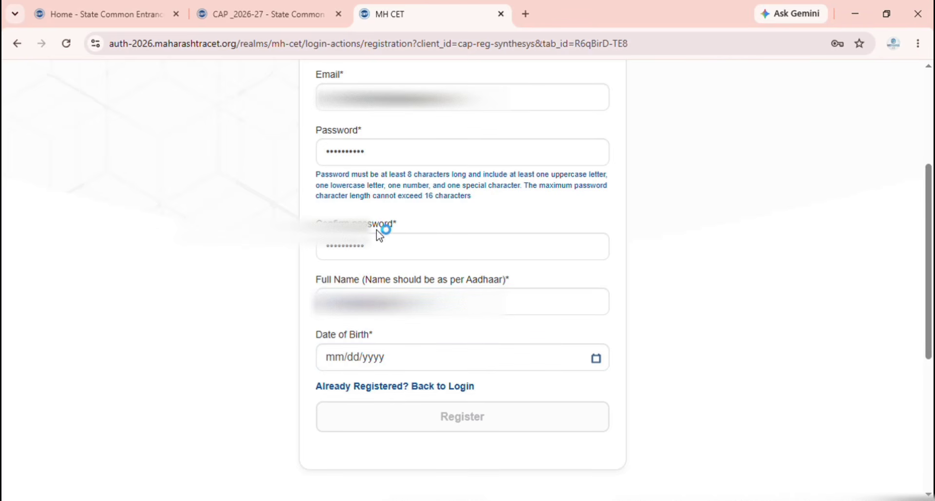
{"action": "left_click", "coordinate": [343, 255]}
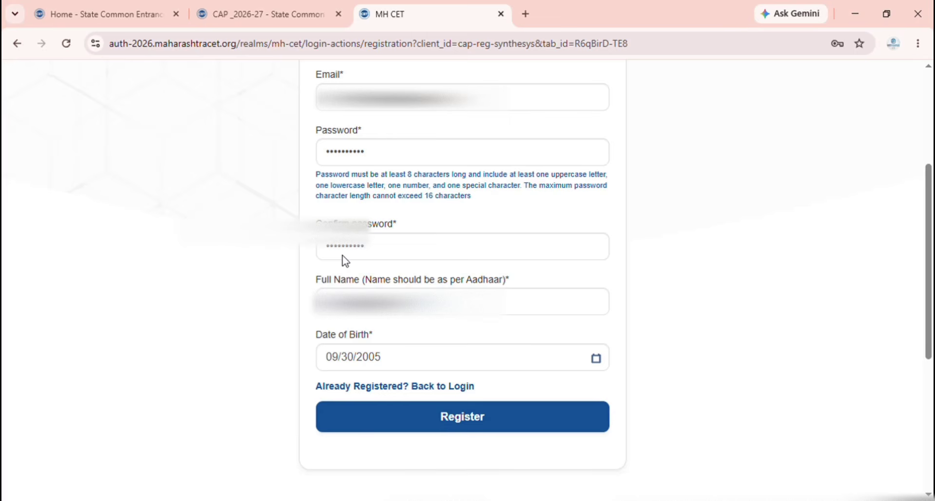
{"action": "left_click", "coordinate": [342, 288]}
{"action": "left_click", "coordinate": [478, 425]}
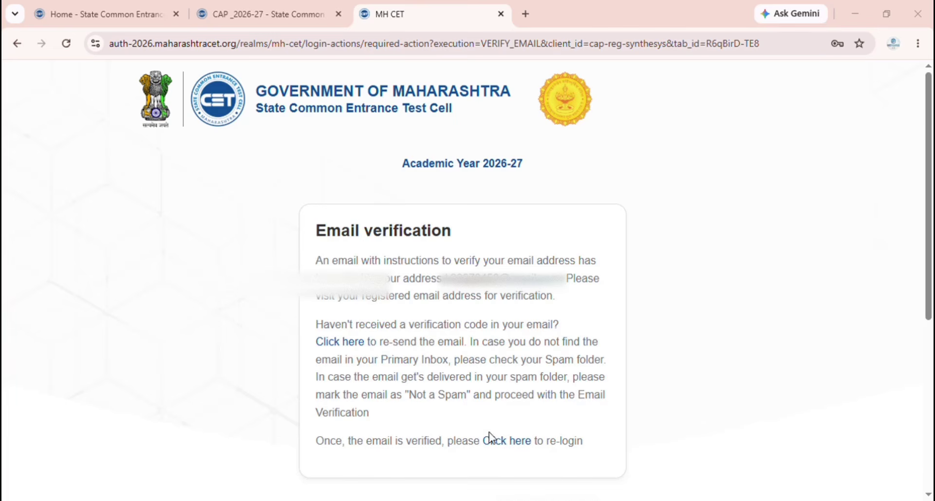
- Return to Sign In from the verification notice and log in with the account password
{"action": "left_click", "coordinate": [519, 448]}
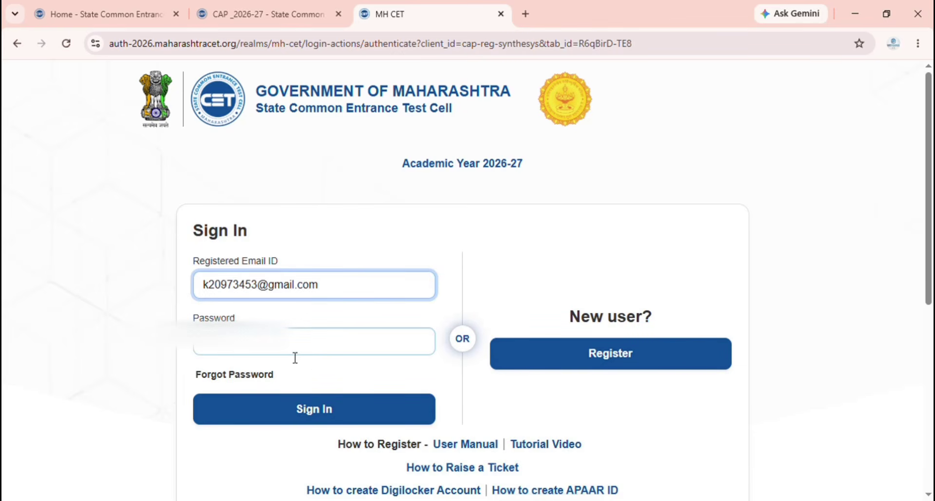
{"action": "left_click", "coordinate": [282, 354]}
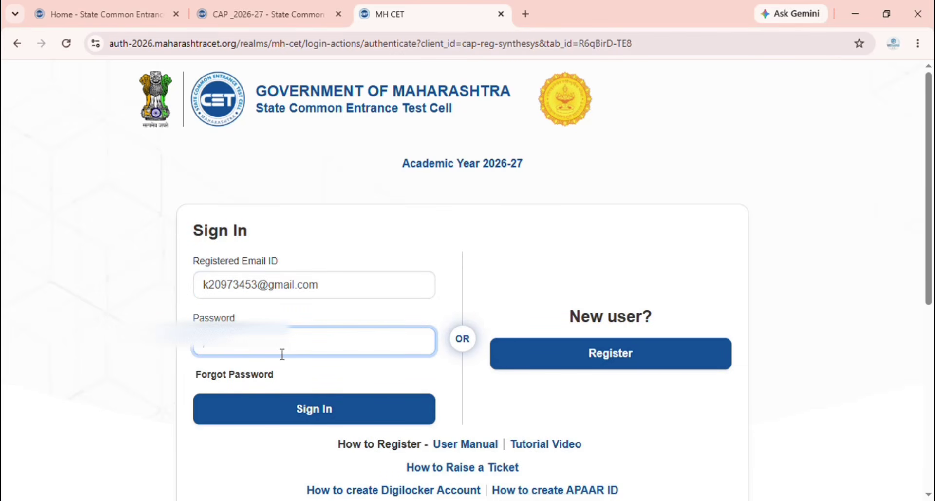
{"action": "type", "text": "•"}
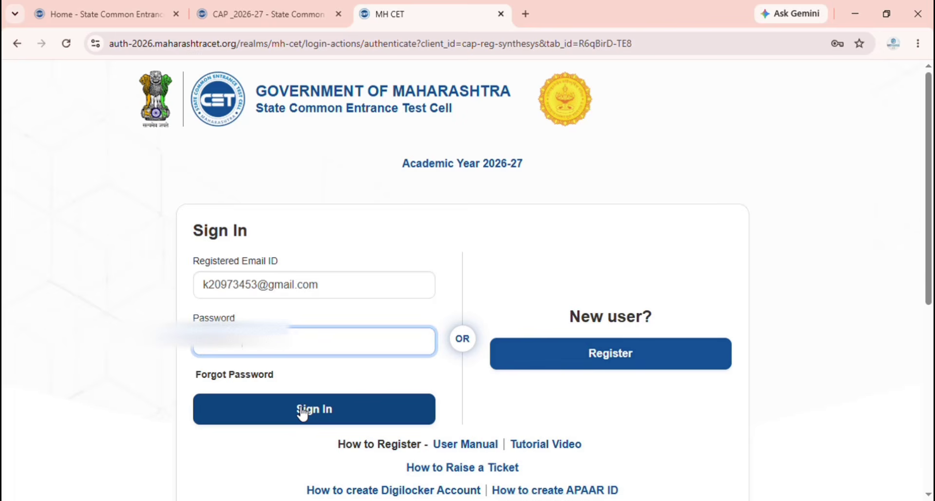
{"action": "left_click", "coordinate": [302, 410]}
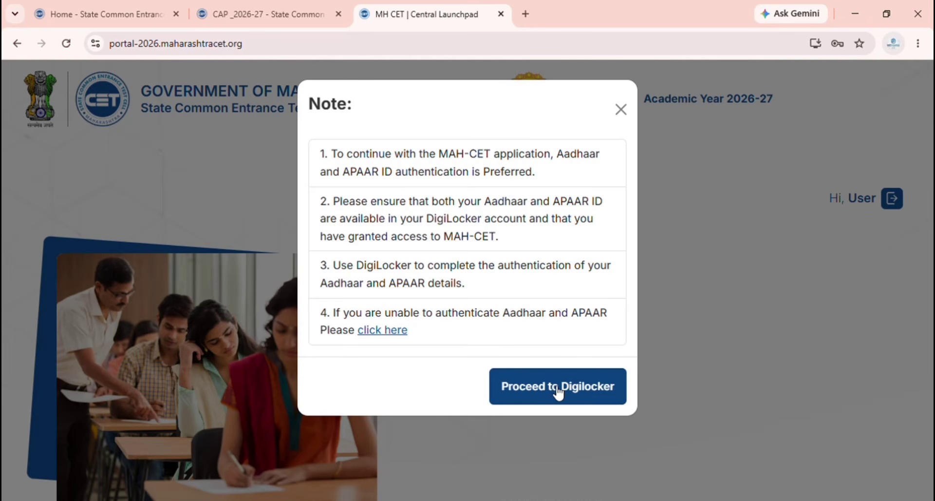
- Continue to DigiLocker, enter the 12-digit Aadhaar number and request the OTP
{"action": "left_click", "coordinate": [558, 390]}
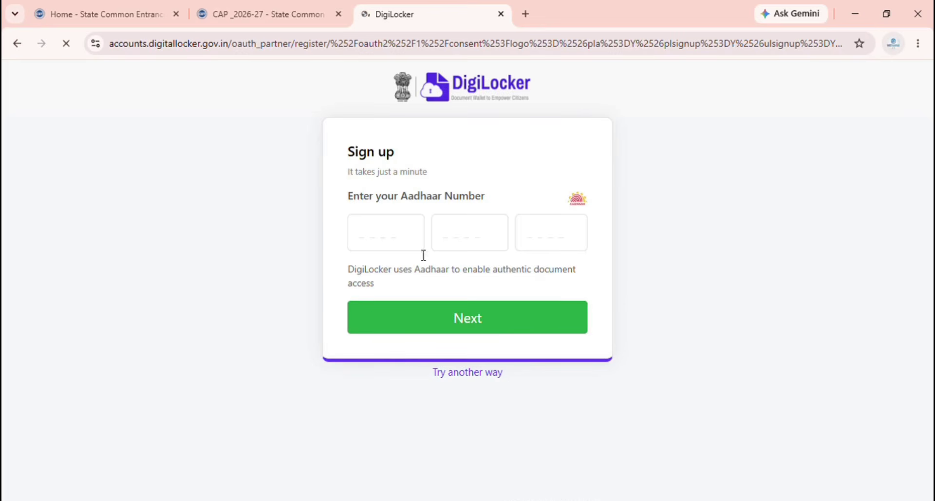
{"action": "left_click", "coordinate": [368, 240]}
{"action": "type", "text": "************"}
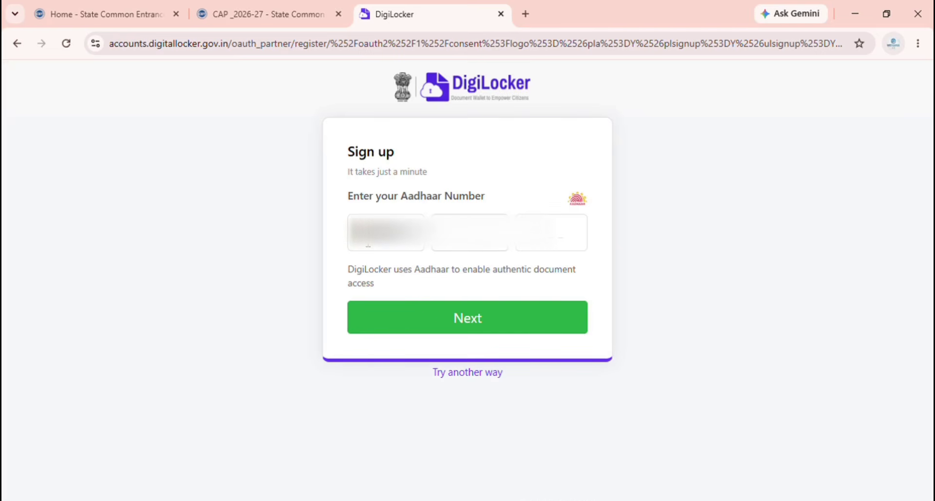
{"action": "type", "text": "****"}
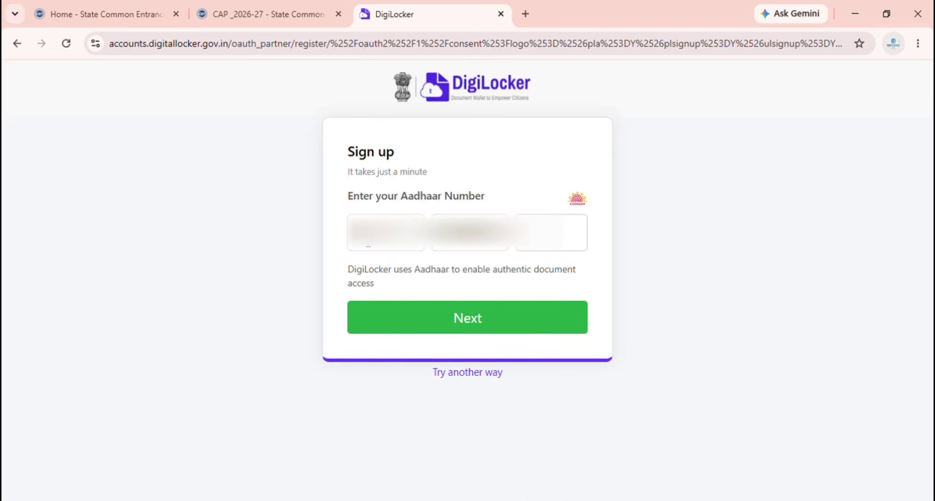
{"action": "left_click", "coordinate": [471, 317]}
{"action": "left_click", "coordinate": [471, 319]}
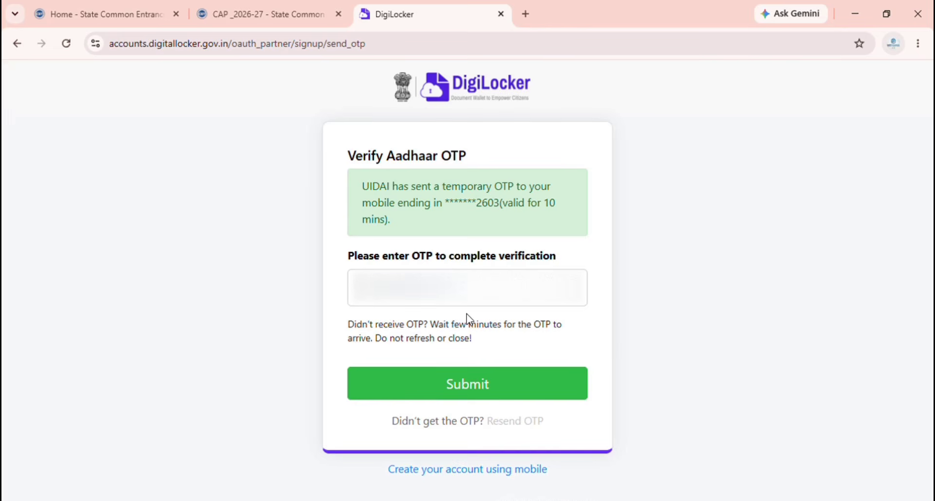
- Submit the Aadhaar OTP, then try PIN recovery with birth date 25 Aug 2018
{"action": "left_click", "coordinate": [488, 385]}
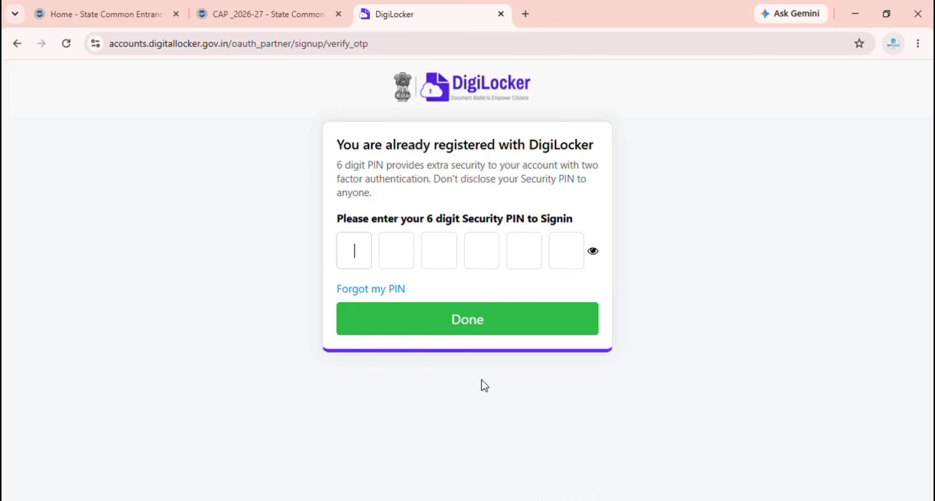
{"action": "left_click", "coordinate": [376, 289]}
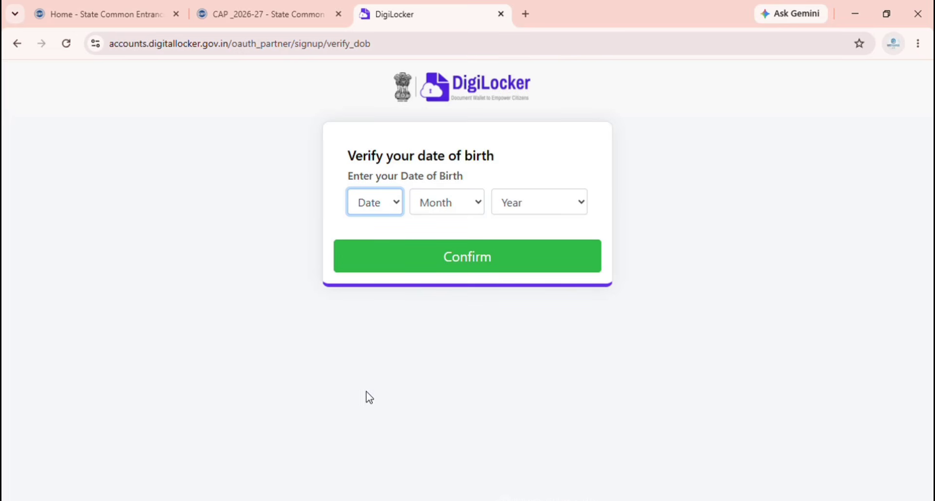
{"action": "type", "text": "25"}
{"action": "key", "text": "Tab"}
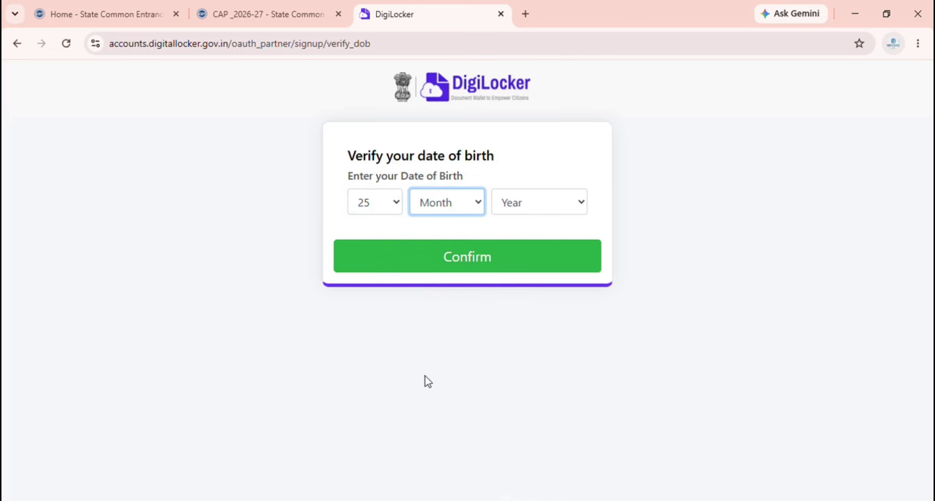
{"action": "type", "text": "aug"}
{"action": "key", "text": "Tab"}
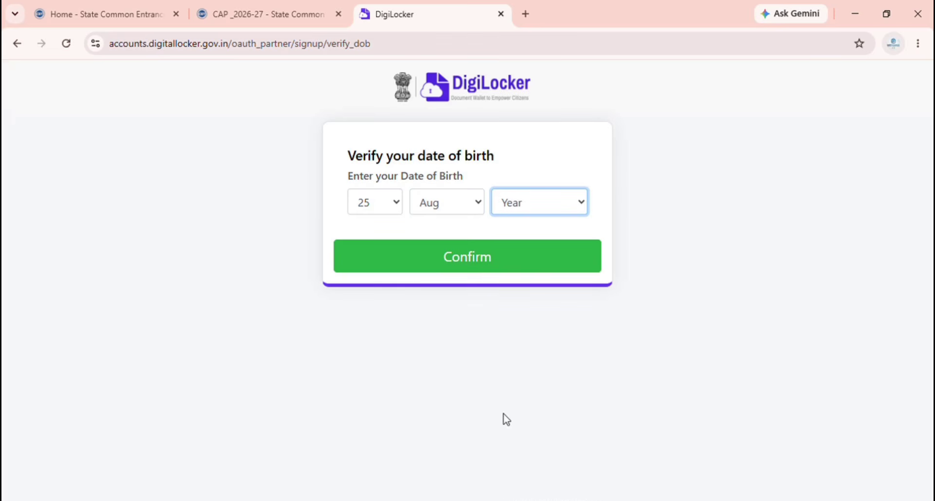
{"action": "type", "text": "2018"}
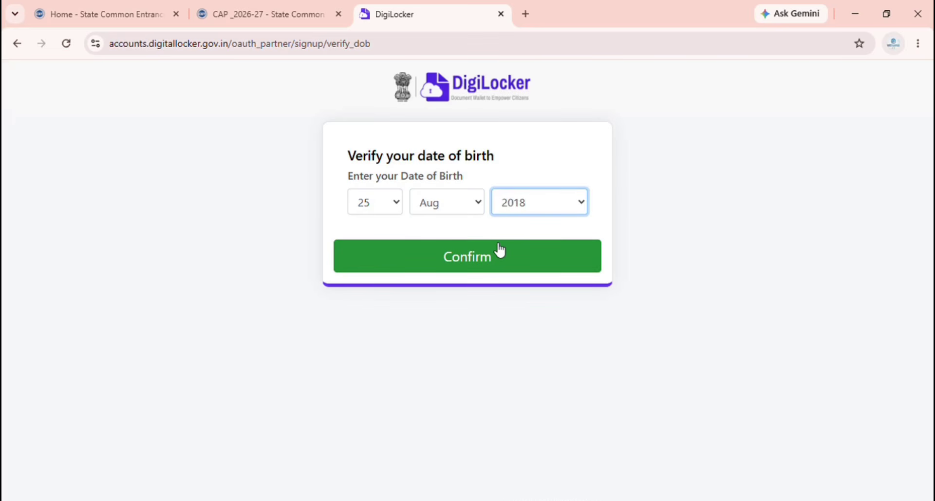
- Return to the security PIN page and sign in with the 6-digit PIN
{"action": "left_click", "coordinate": [15, 44]}
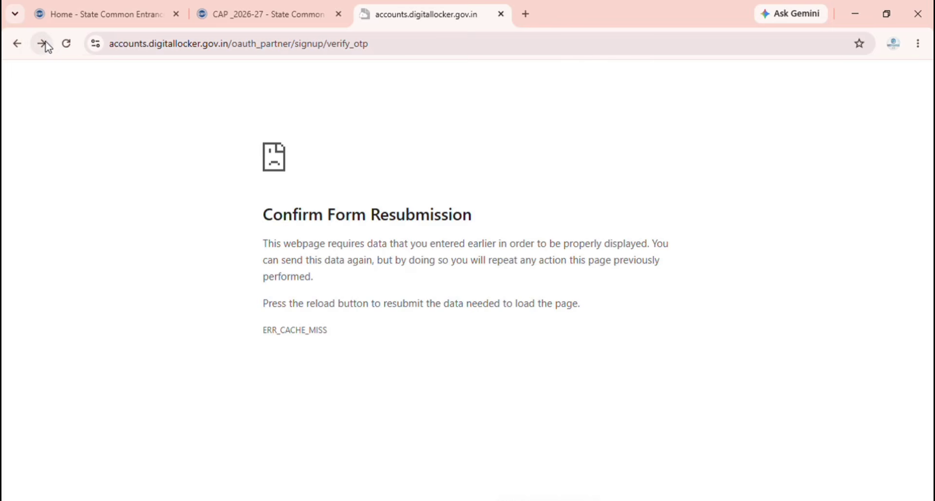
{"action": "left_click", "coordinate": [20, 47]}
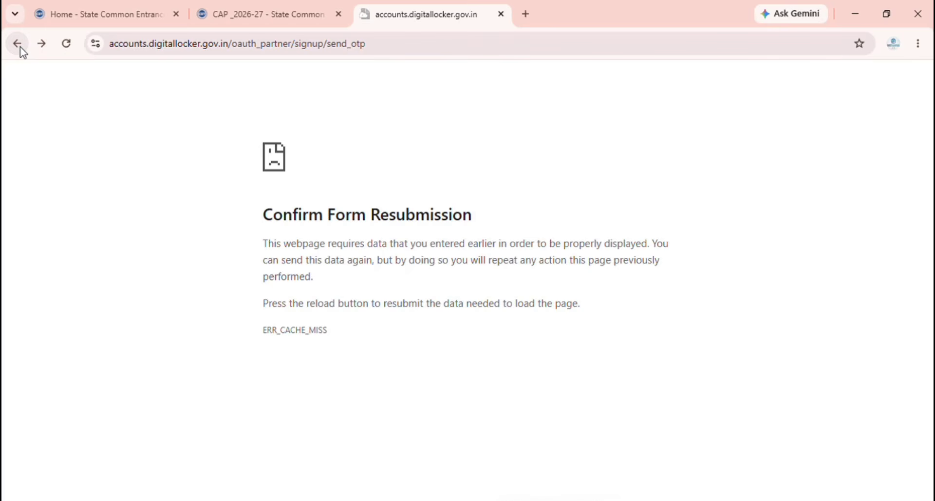
{"action": "left_click", "coordinate": [40, 46]}
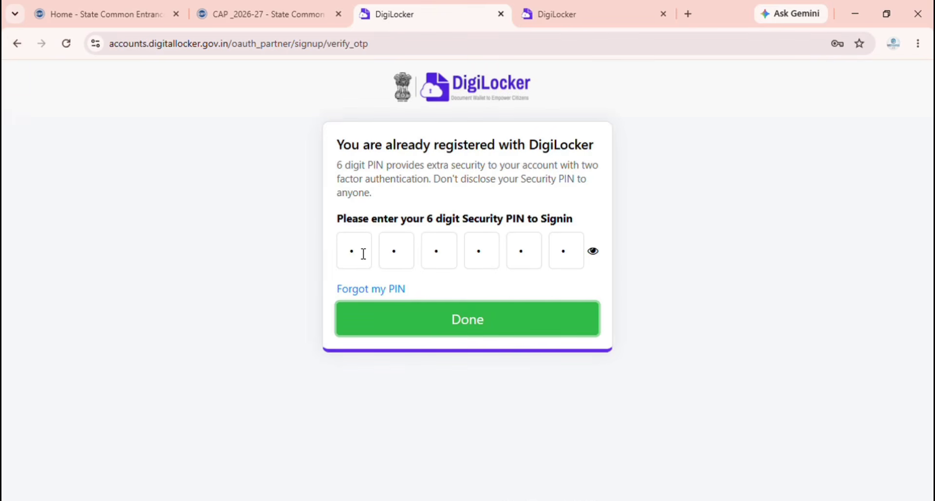
{"action": "left_click", "coordinate": [475, 326]}
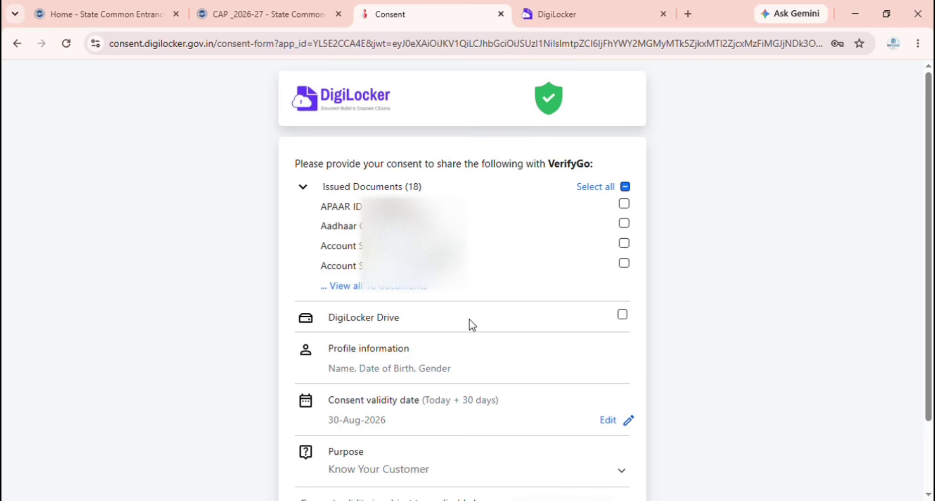
- Tick the APAAR ID and Aadhaar issued documents on the VerifyGo consent page
{"action": "left_click", "coordinate": [626, 205]}
{"action": "left_click", "coordinate": [626, 224]}
{"action": "scroll", "coordinate": [496, 206], "scroll_direction": "down", "scroll_amount": 2}
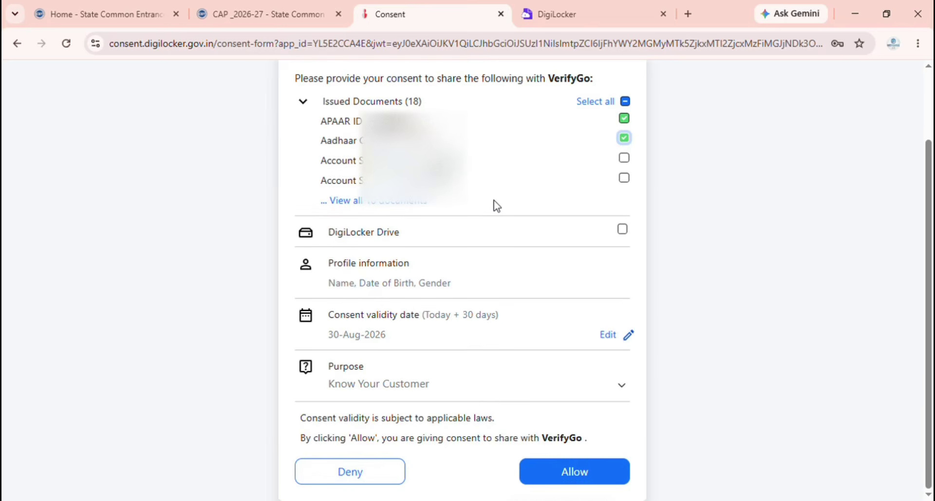
- Allow document sharing, then view and close the APAAR ID to copy it
{"action": "left_click", "coordinate": [574, 473]}
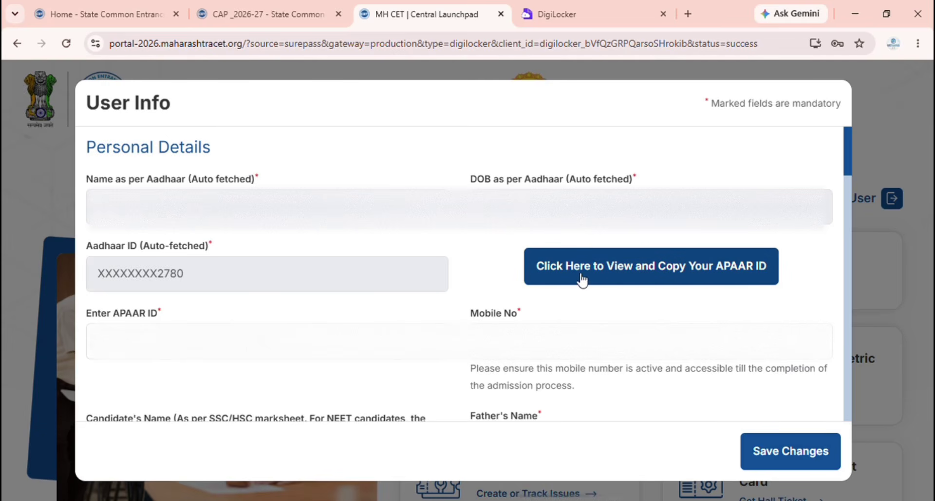
{"action": "left_click", "coordinate": [655, 272]}
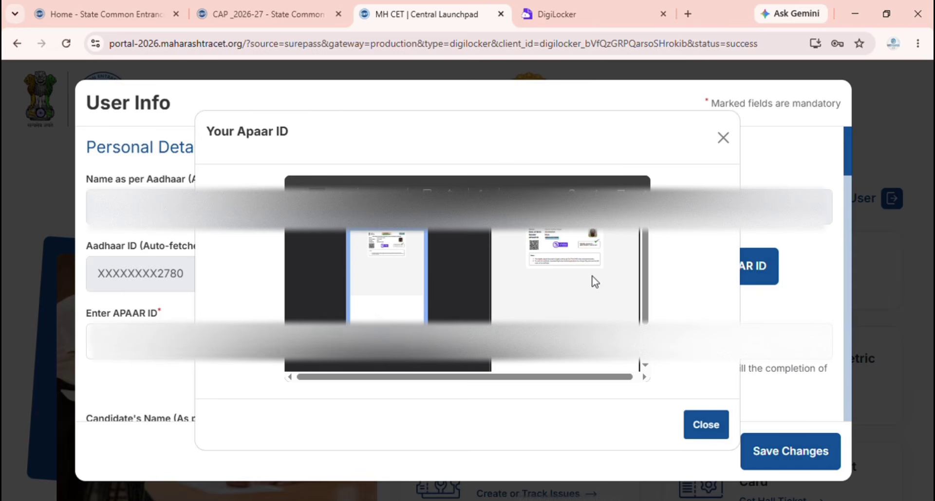
{"action": "left_click", "coordinate": [707, 430]}
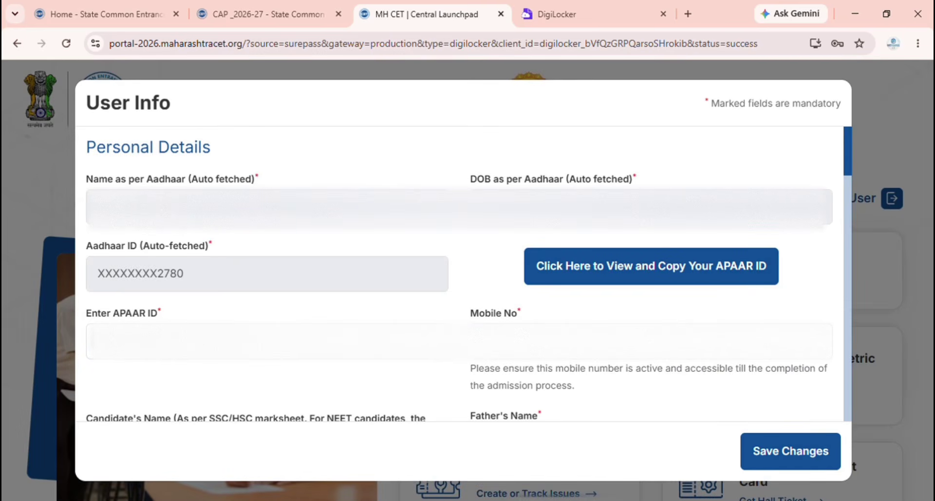
{"action": "left_click", "coordinate": [146, 353]}
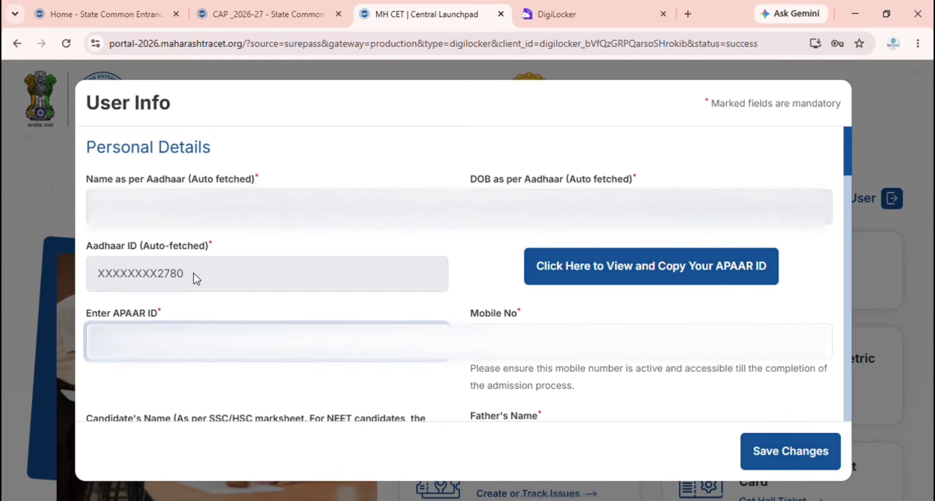
- Fill the APAAR ID from the saved autofill value and enter the mobile number
{"action": "left_click", "coordinate": [178, 377]}
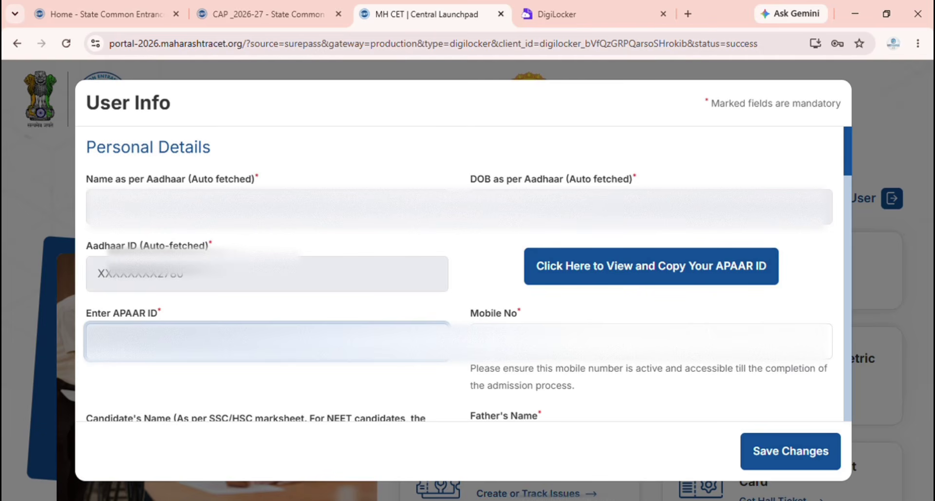
{"action": "left_click", "coordinate": [609, 342]}
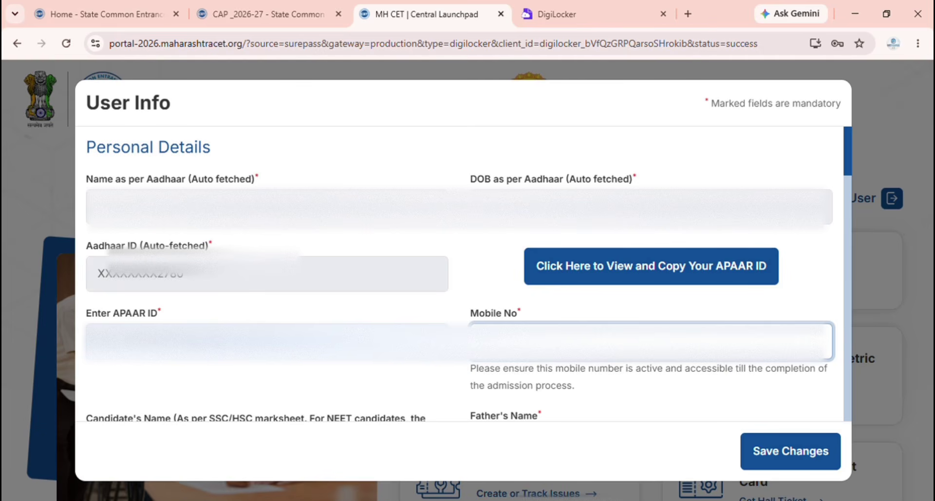
{"action": "scroll", "coordinate": [503, 324], "scroll_direction": "down", "scroll_amount": 5}
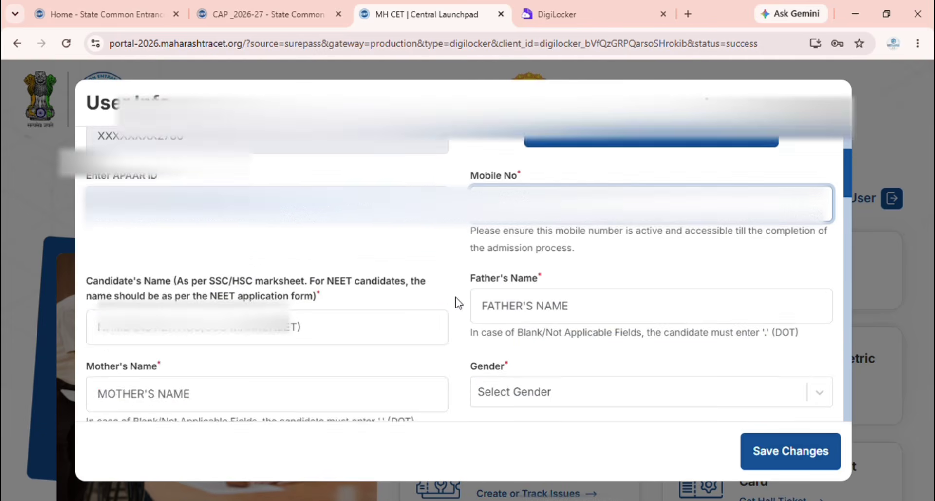
- Enter the candidate's name, father's name and mother's name
{"action": "left_click", "coordinate": [266, 271]}
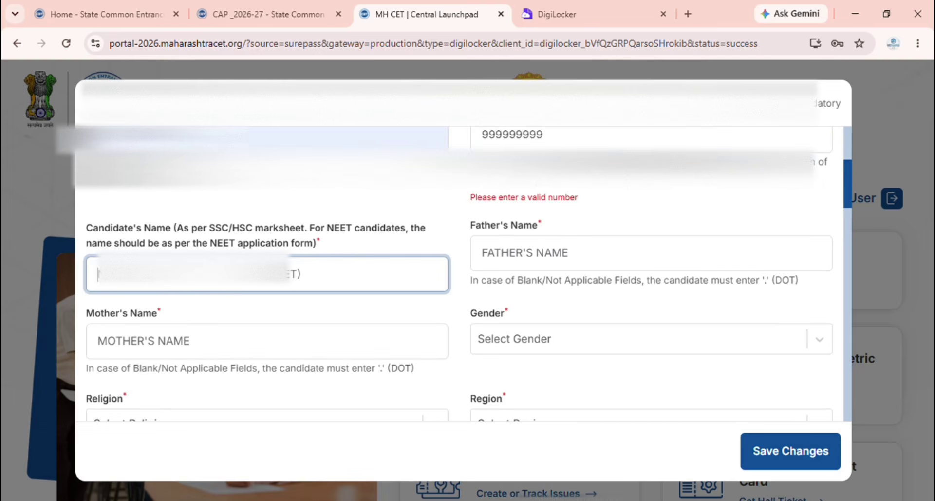
{"action": "scroll", "coordinate": [253, 271], "scroll_direction": "down", "scroll_amount": 2}
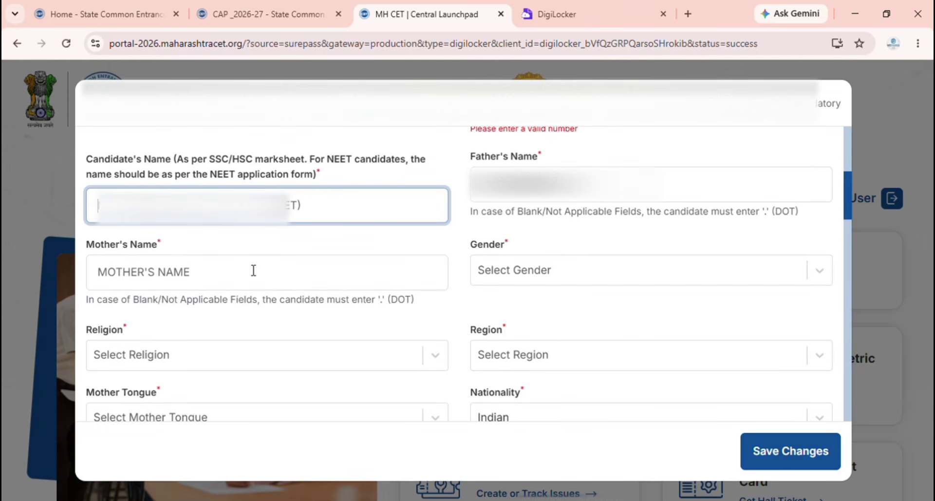
{"action": "type", "text": "S"}
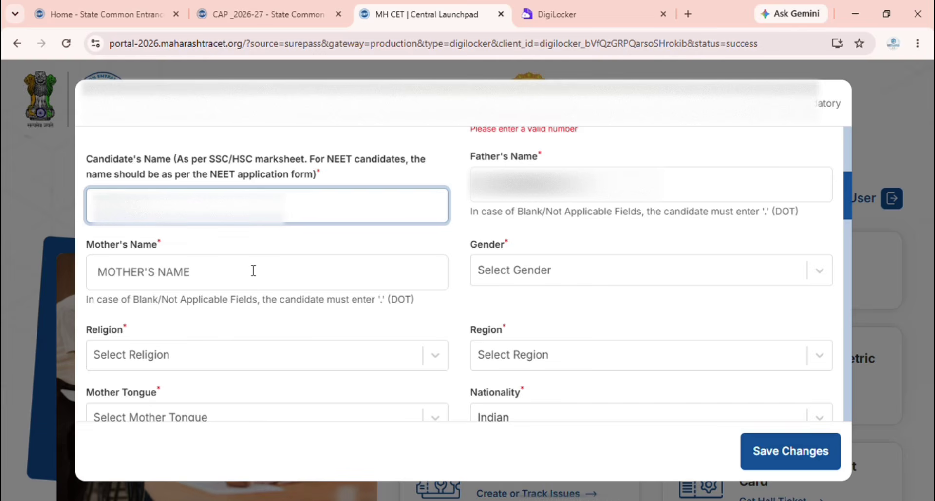
{"action": "type", "text": "..."}
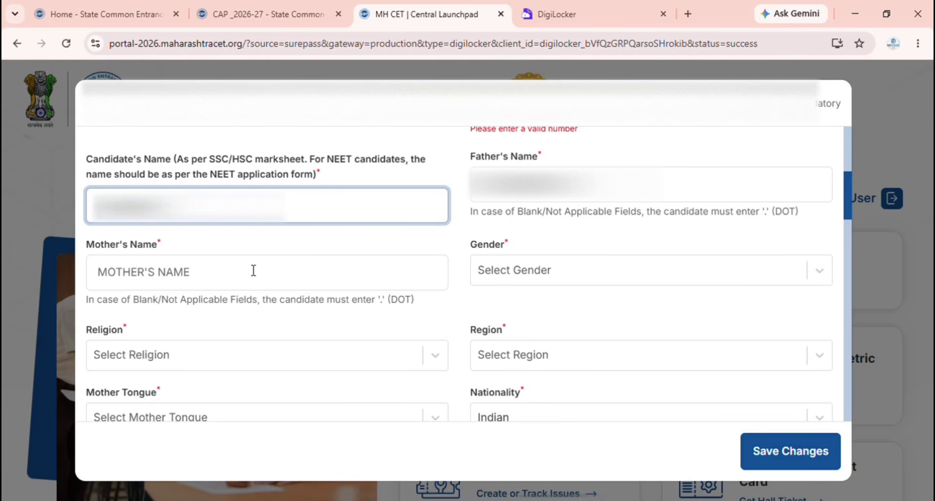
{"action": "type", "text": "......"}
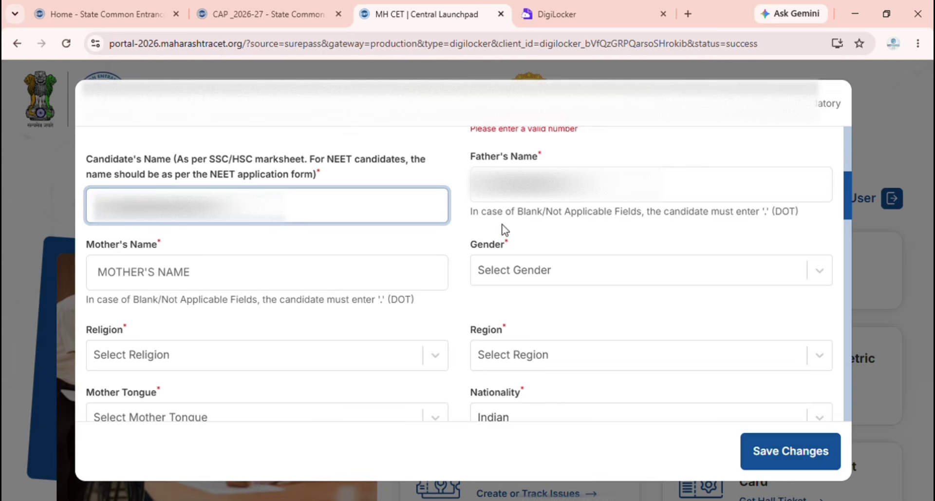
{"action": "left_click", "coordinate": [523, 191]}
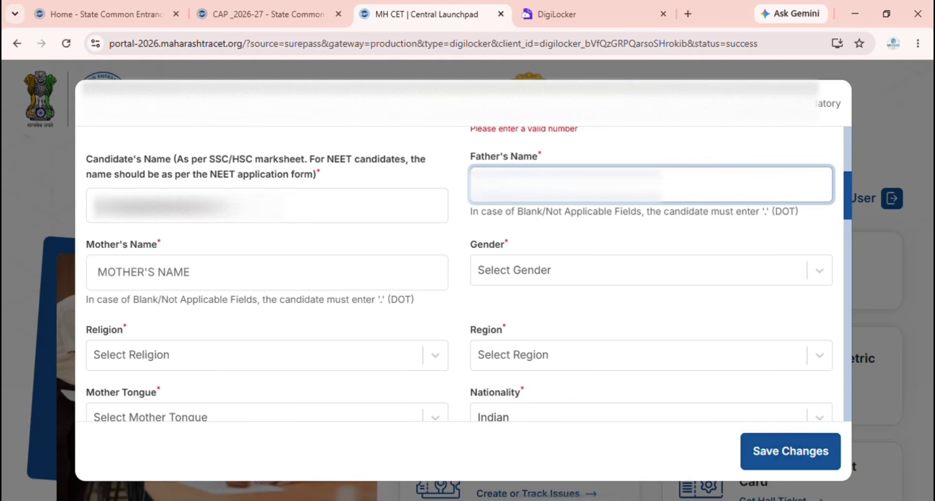
{"action": "type", "text": ".."}
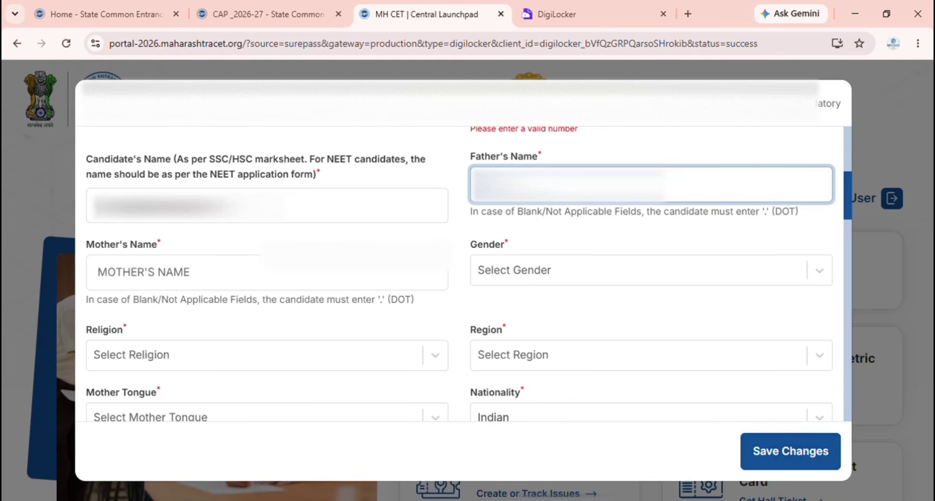
{"action": "type", "text": "VIJAY"}
{"action": "left_click", "coordinate": [267, 272]}
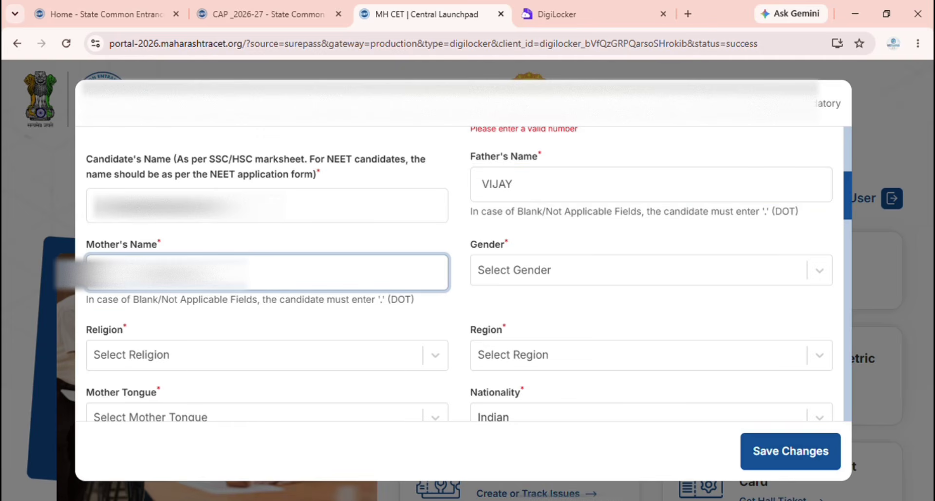
{"action": "type", "text": "...."}
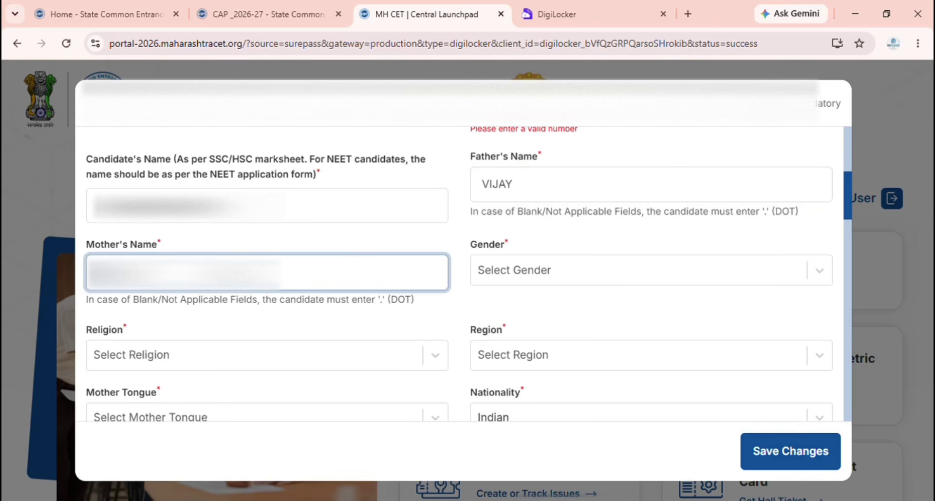
- Set gender to Male, religion to Hindu and region to Rural
{"action": "left_click", "coordinate": [519, 271]}
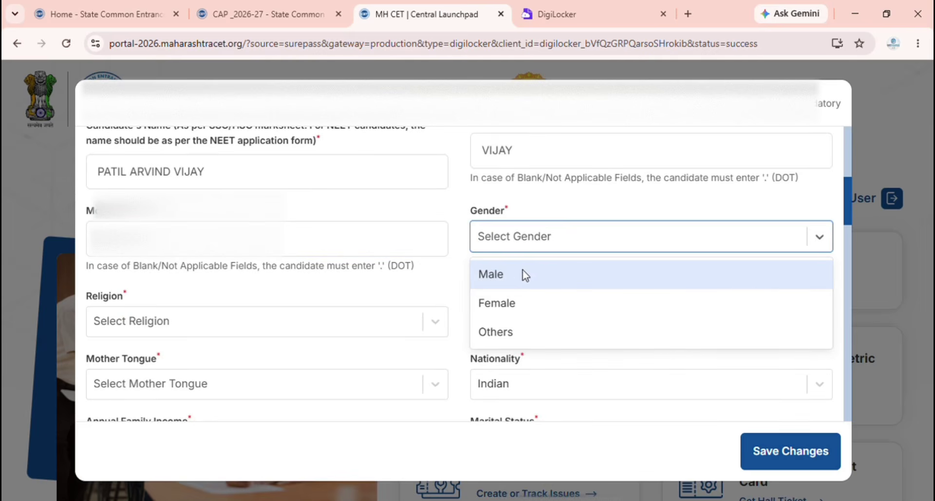
{"action": "left_click", "coordinate": [519, 280]}
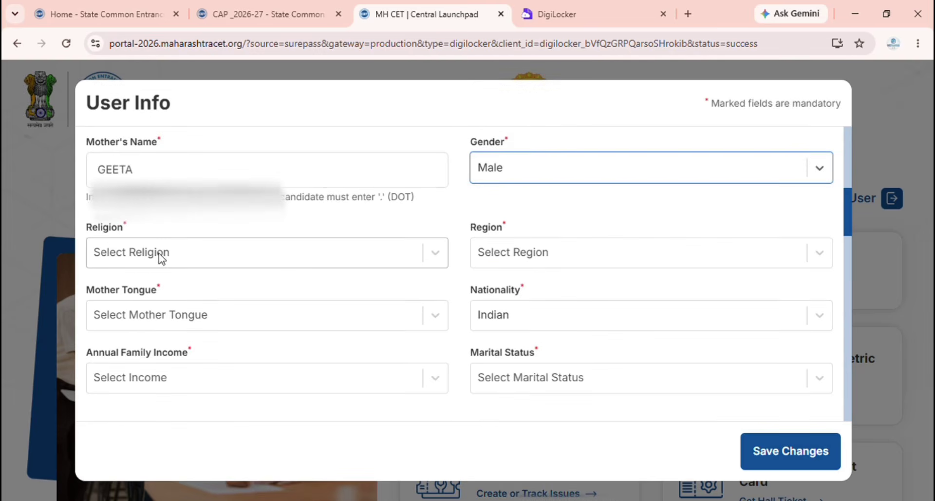
{"action": "left_click", "coordinate": [157, 259]}
{"action": "left_click", "coordinate": [146, 160]}
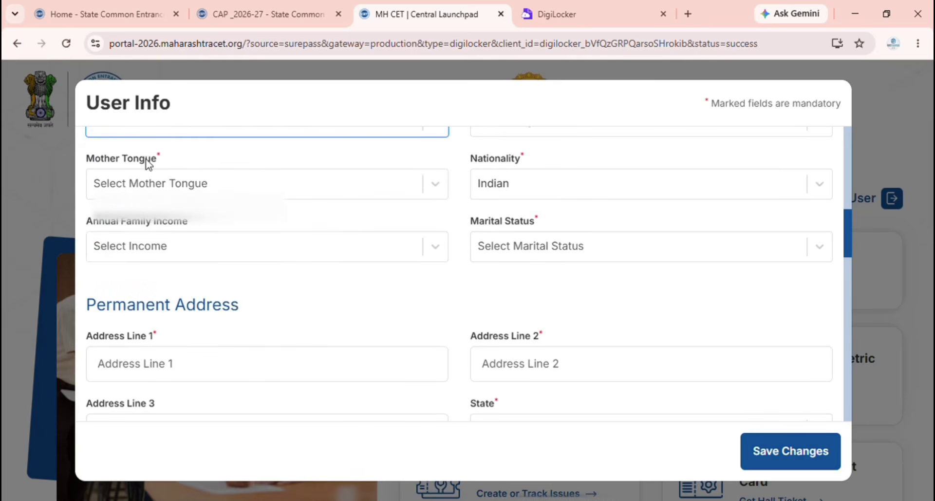
{"action": "scroll", "coordinate": [368, 228], "scroll_direction": "up", "scroll_amount": 3}
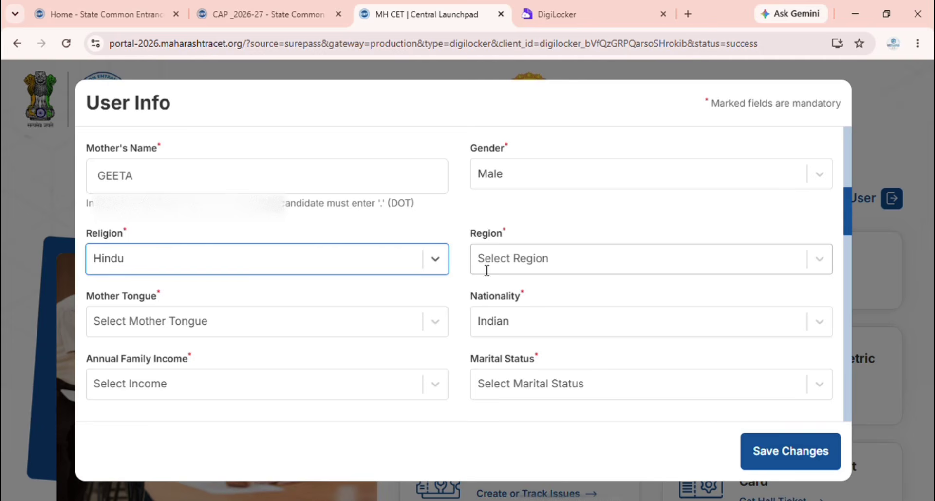
{"action": "left_click", "coordinate": [505, 268]}
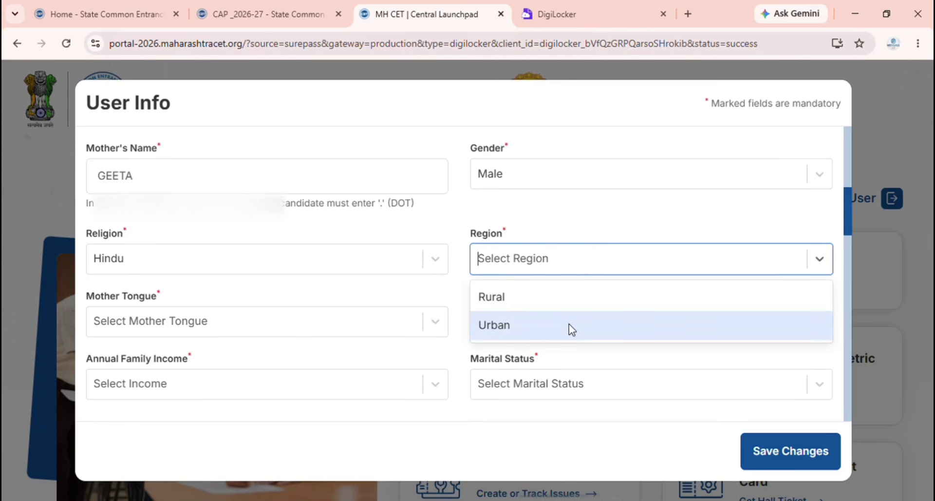
{"action": "left_click", "coordinate": [515, 307]}
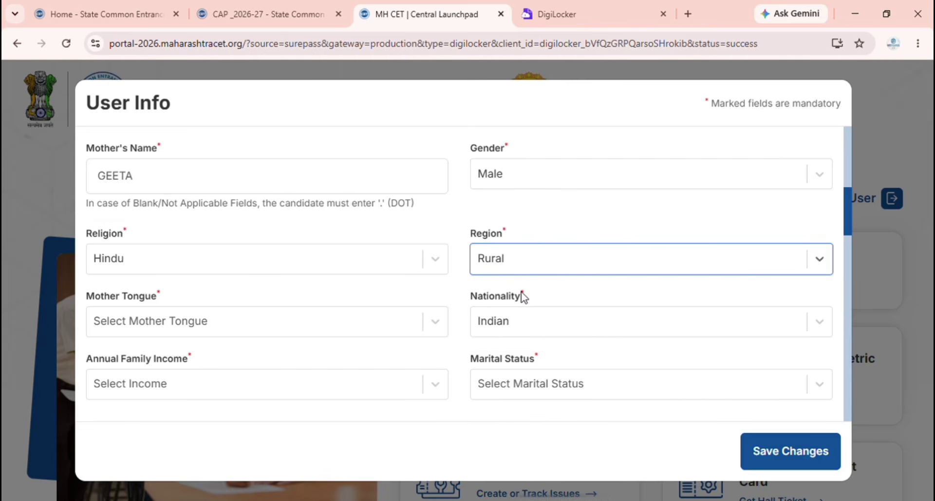
- Choose mother tongue Marathi, family income 50,001 - 1,00,000 and marital status UnMarried
{"action": "left_click", "coordinate": [356, 323]}
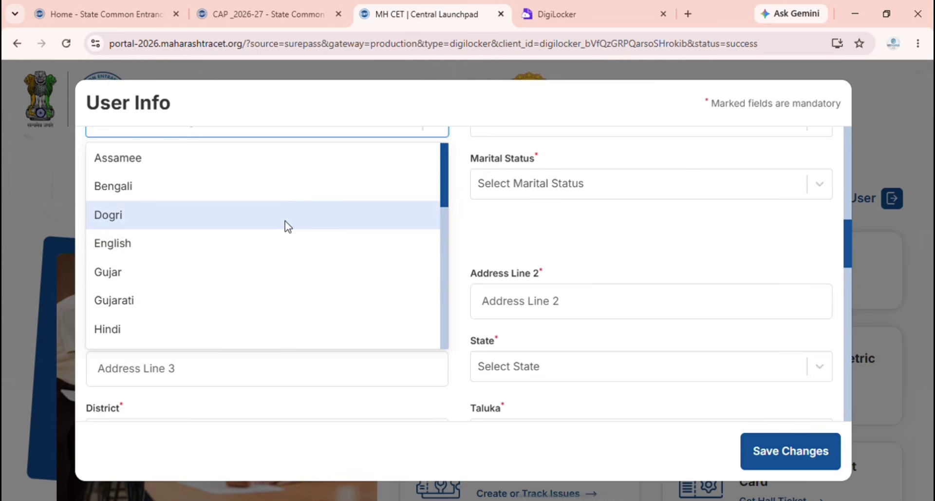
{"action": "scroll", "coordinate": [177, 280], "scroll_direction": "down", "scroll_amount": 1}
{"action": "scroll", "coordinate": [176, 281], "scroll_direction": "down", "scroll_amount": 5}
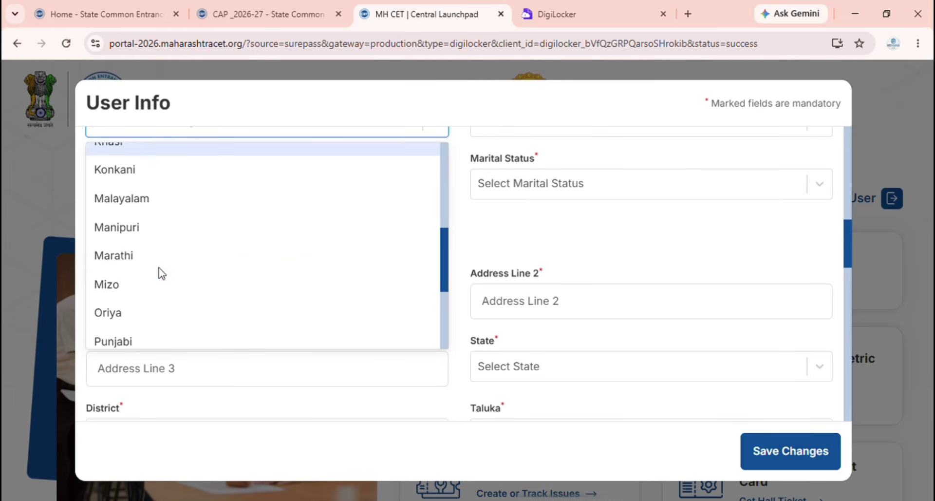
{"action": "left_click", "coordinate": [139, 256]}
{"action": "scroll", "coordinate": [304, 273], "scroll_direction": "up", "scroll_amount": 3}
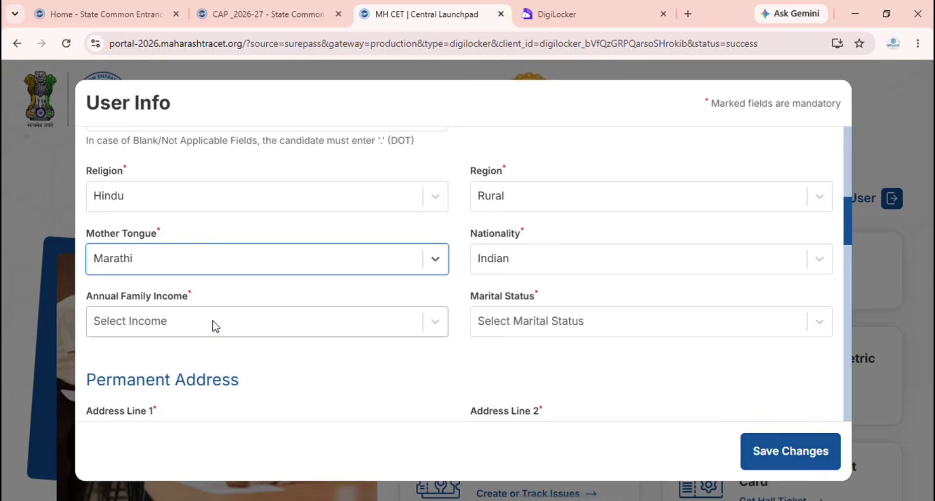
{"action": "left_click", "coordinate": [216, 325]}
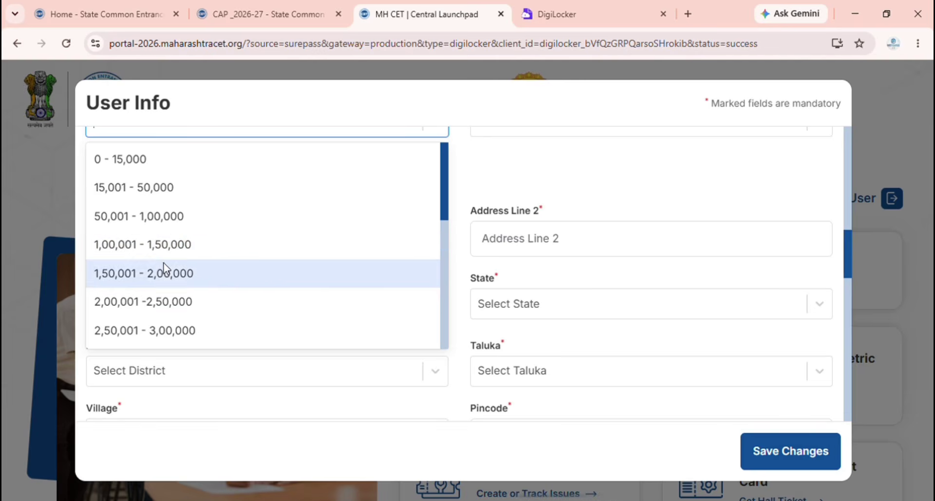
{"action": "left_click", "coordinate": [166, 225]}
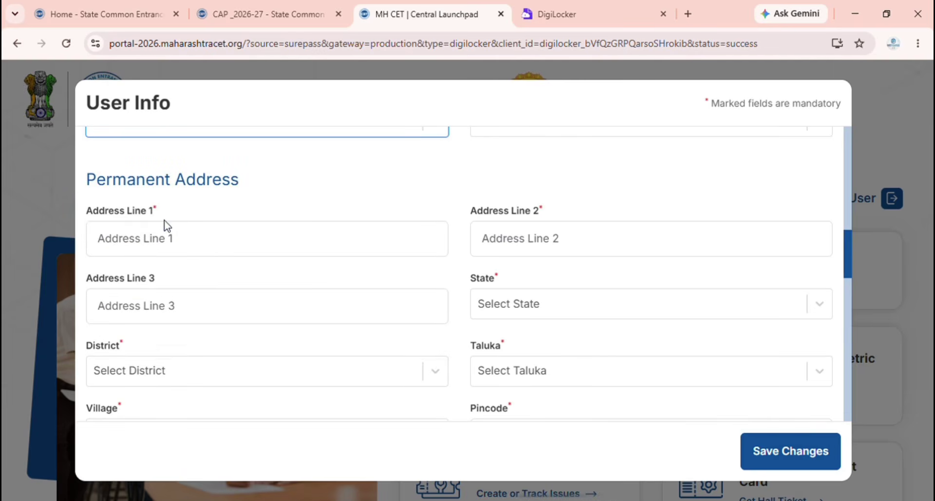
{"action": "scroll", "coordinate": [166, 225], "scroll_direction": "up", "scroll_amount": 3}
{"action": "left_click", "coordinate": [525, 271]}
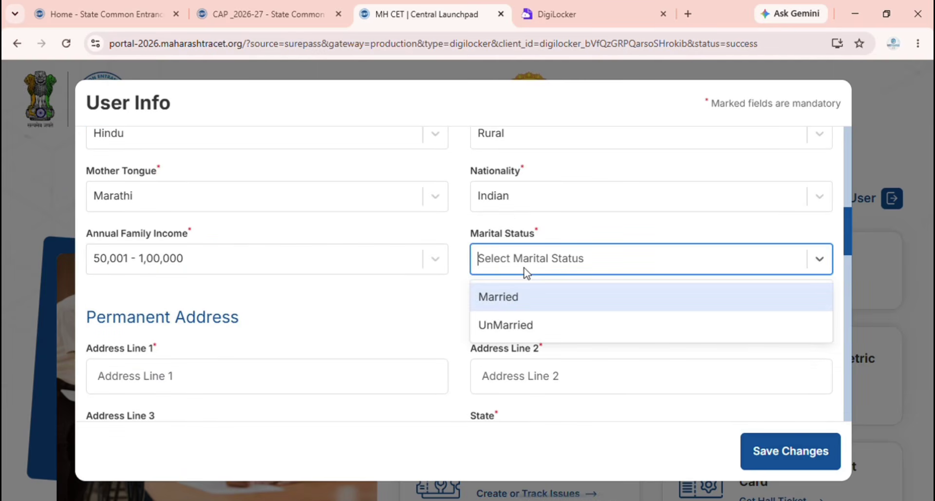
{"action": "left_click", "coordinate": [519, 325]}
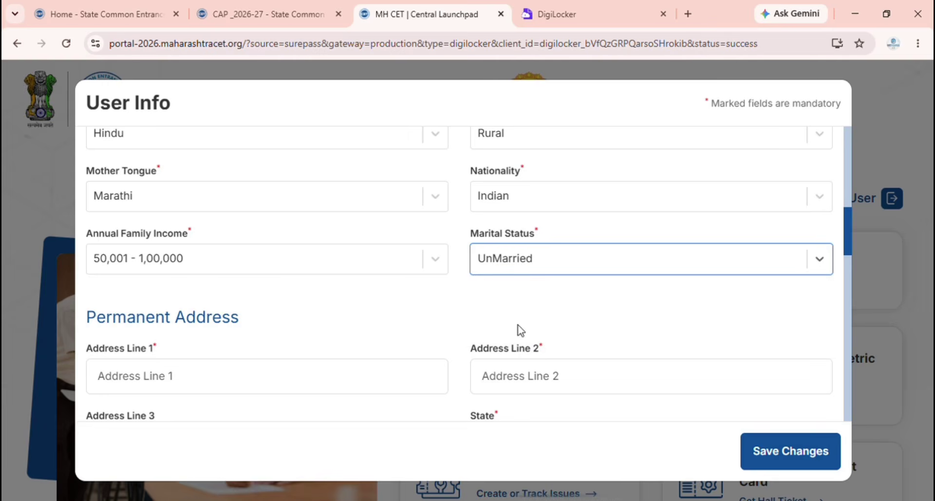
{"action": "scroll", "coordinate": [486, 284], "scroll_direction": "down", "scroll_amount": 3}
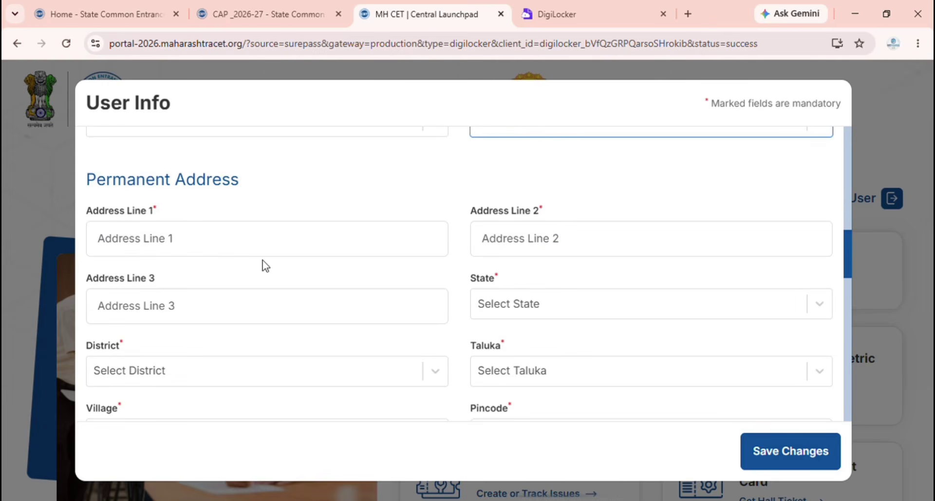
- Fill permanent address line 1 with 'AT POST' and line 2 with 'PUNE'
{"action": "left_click", "coordinate": [148, 247]}
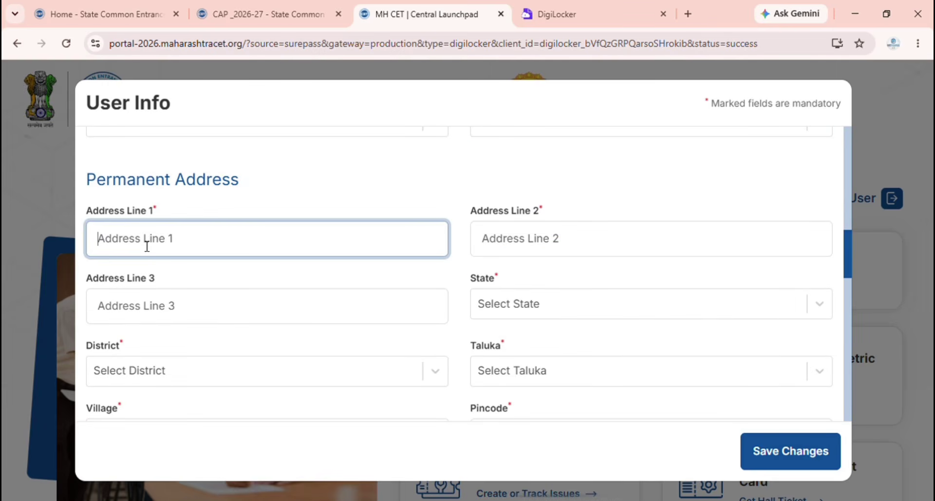
{"action": "left_click", "coordinate": [187, 284]}
{"action": "left_click", "coordinate": [499, 254]}
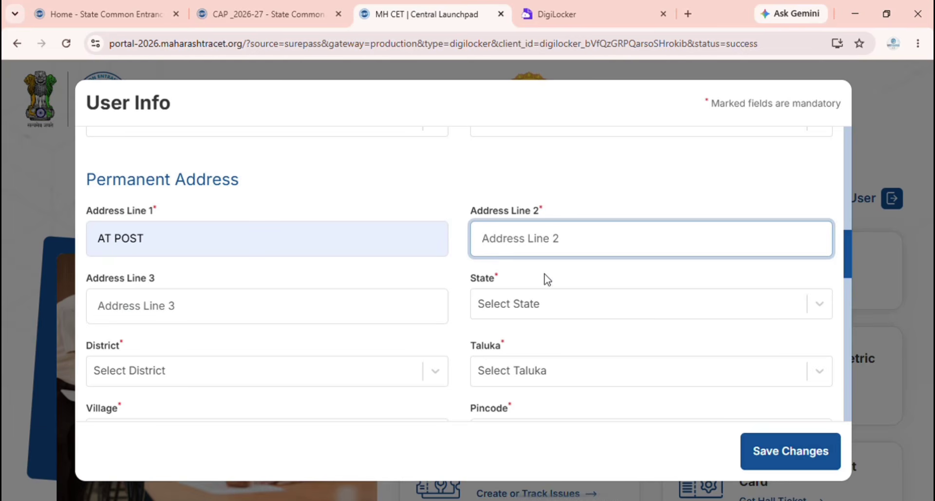
{"action": "left_click", "coordinate": [564, 282]}
- Set the permanent address state to Maharashtra and district to Pune
{"action": "scroll", "coordinate": [388, 263], "scroll_direction": "down", "scroll_amount": 1}
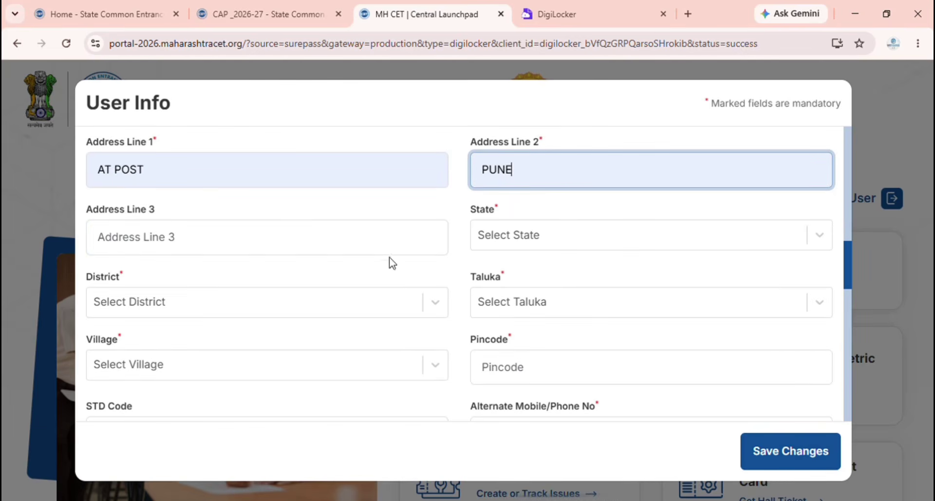
{"action": "left_click", "coordinate": [522, 240]}
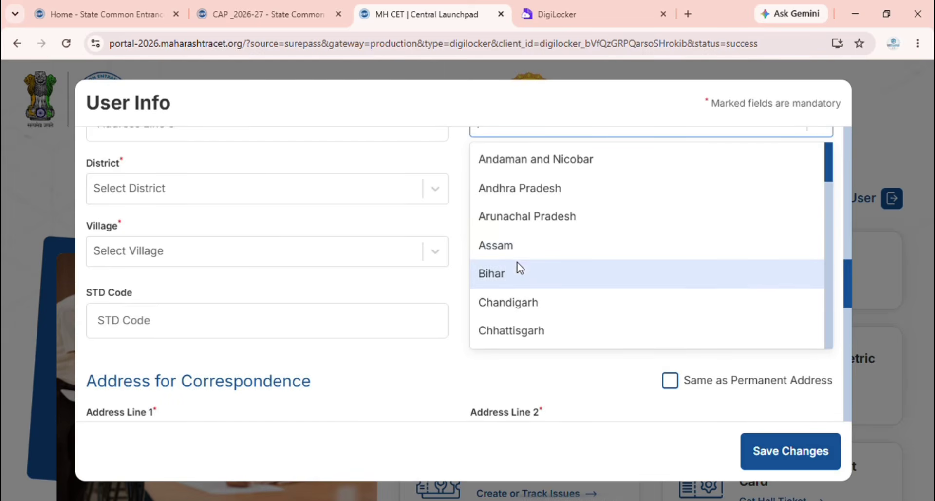
{"action": "scroll", "coordinate": [517, 268], "scroll_direction": "down", "scroll_amount": 3}
{"action": "scroll", "coordinate": [518, 268], "scroll_direction": "down", "scroll_amount": 5}
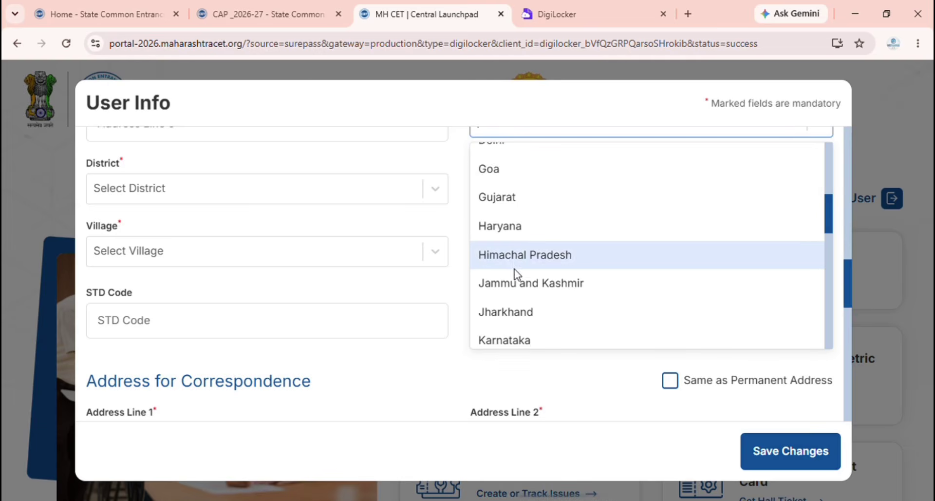
{"action": "scroll", "coordinate": [516, 278], "scroll_direction": "down", "scroll_amount": 2}
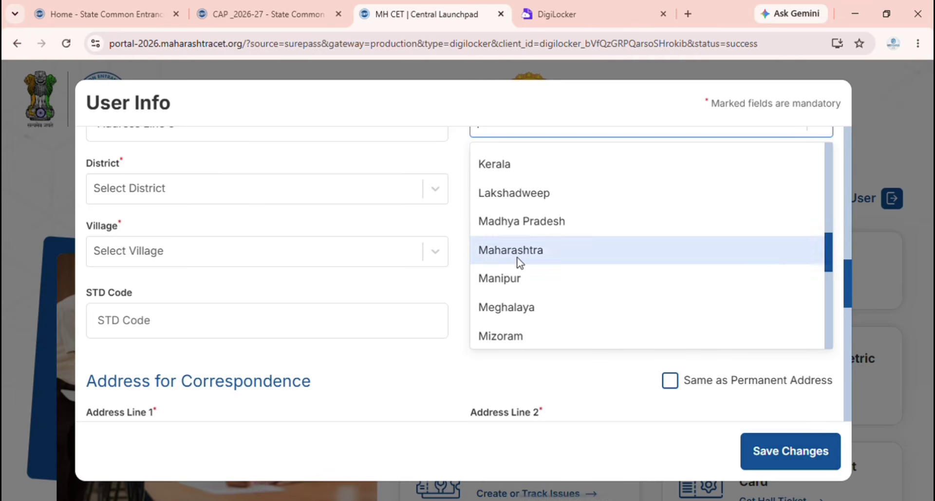
{"action": "left_click", "coordinate": [516, 261]}
{"action": "scroll", "coordinate": [442, 300], "scroll_direction": "up", "scroll_amount": 1}
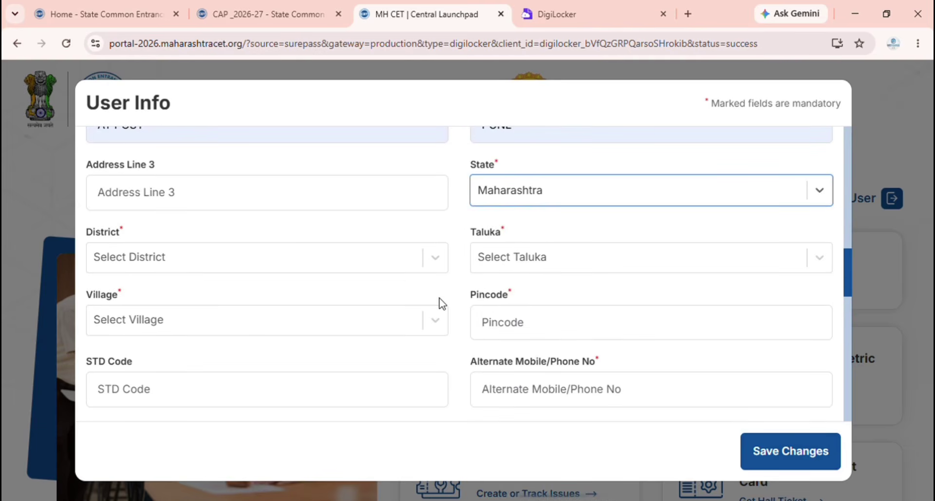
{"action": "left_click", "coordinate": [353, 266]}
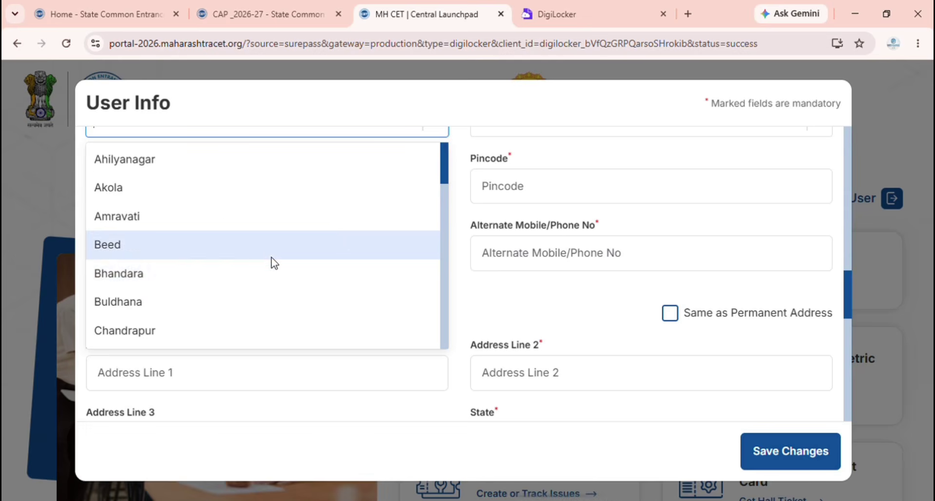
{"action": "scroll", "coordinate": [274, 263], "scroll_direction": "down", "scroll_amount": 8}
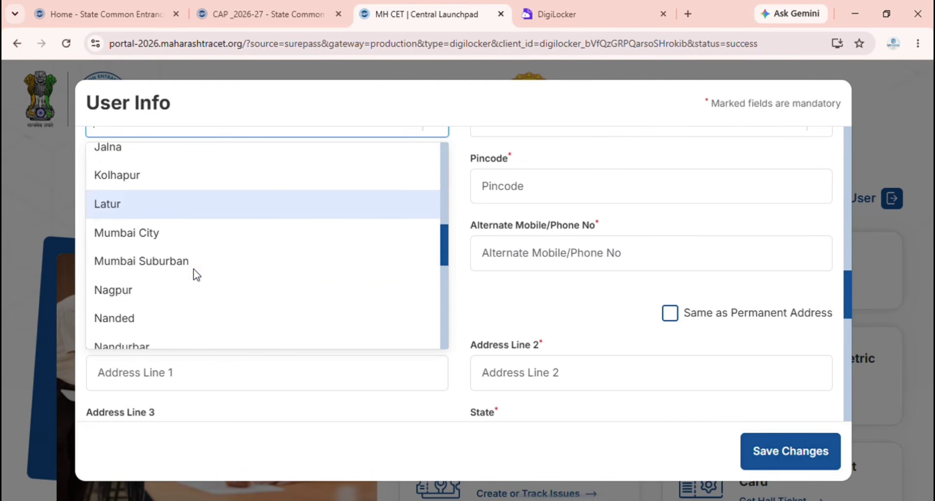
{"action": "scroll", "coordinate": [194, 268], "scroll_direction": "down", "scroll_amount": 5}
{"action": "left_click", "coordinate": [167, 263]}
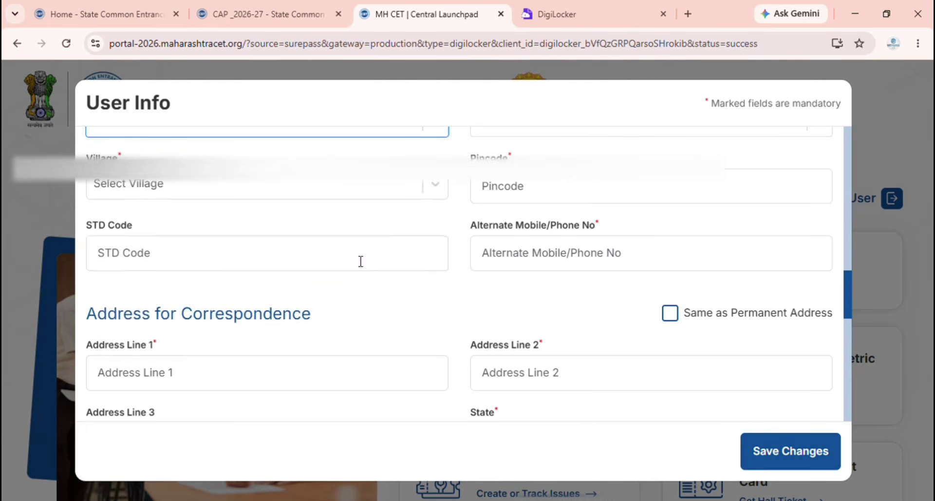
- Set the taluka to Pune City and village to Pune (M Corp.)
{"action": "scroll", "coordinate": [360, 261], "scroll_direction": "up", "scroll_amount": 3}
{"action": "left_click", "coordinate": [536, 259]}
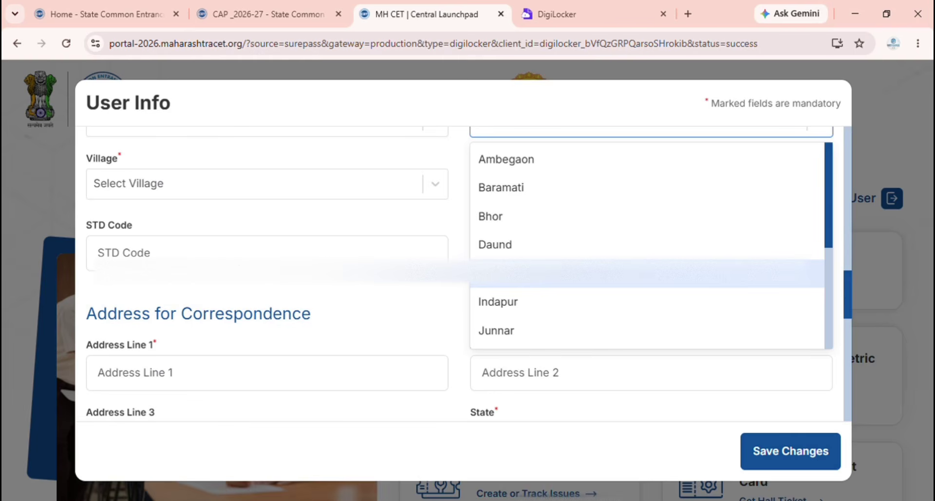
{"action": "scroll", "coordinate": [537, 263], "scroll_direction": "down", "scroll_amount": 3}
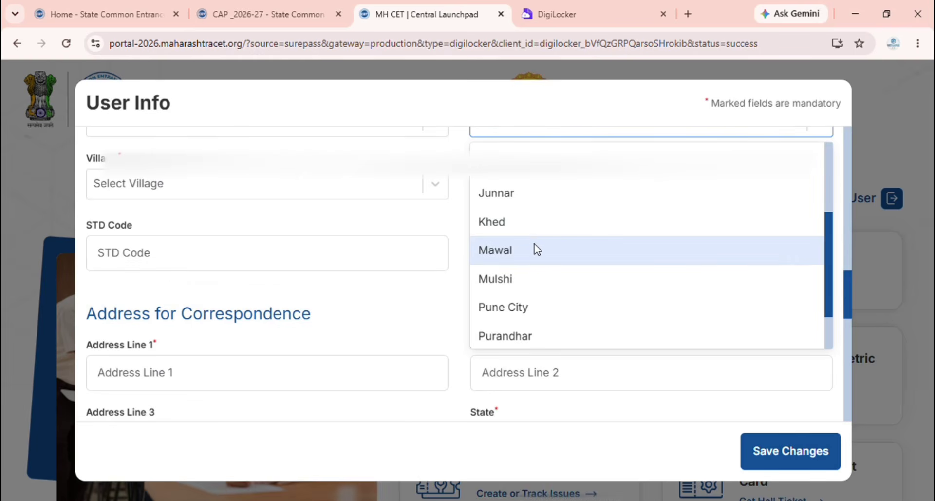
{"action": "scroll", "coordinate": [537, 249], "scroll_direction": "down", "scroll_amount": 2}
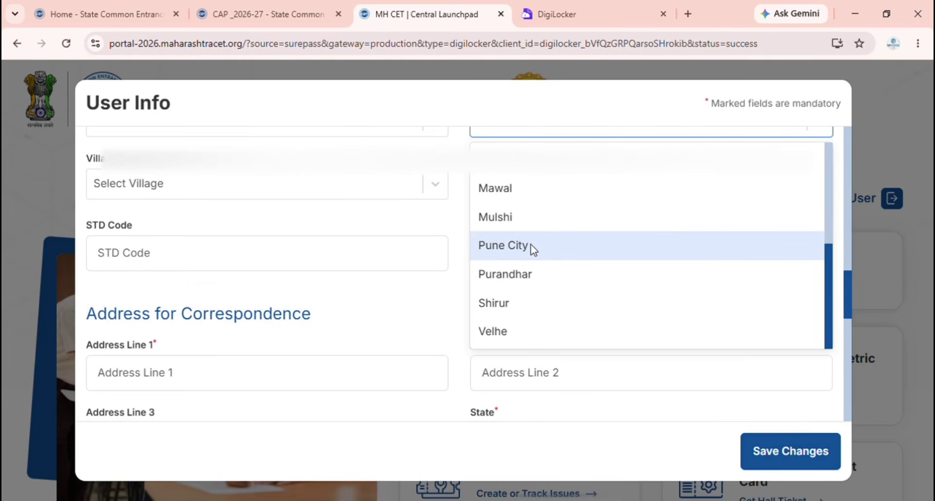
{"action": "left_click", "coordinate": [531, 244]}
{"action": "scroll", "coordinate": [519, 278], "scroll_direction": "up", "scroll_amount": 3}
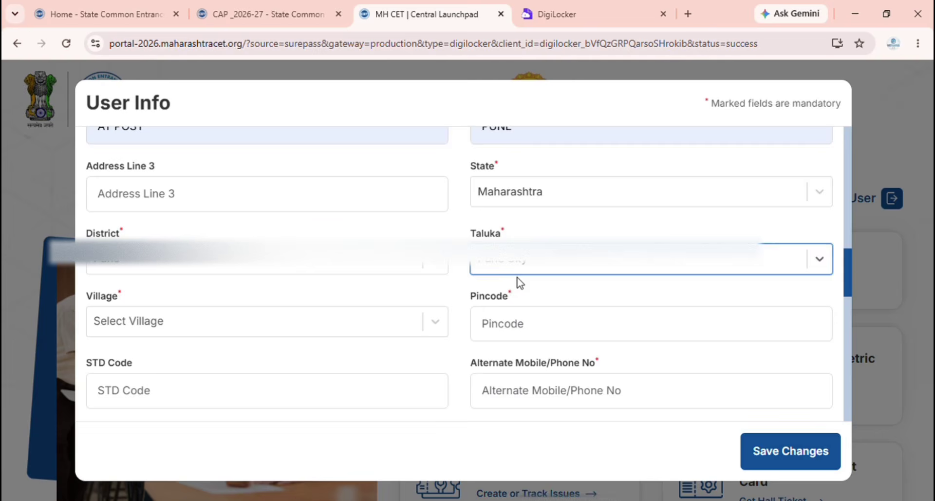
{"action": "left_click", "coordinate": [243, 334]}
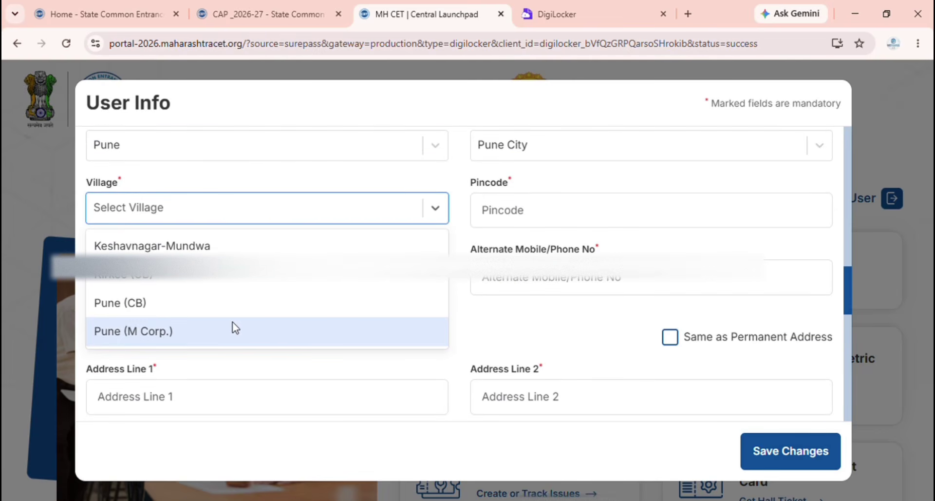
{"action": "left_click", "coordinate": [223, 329]}
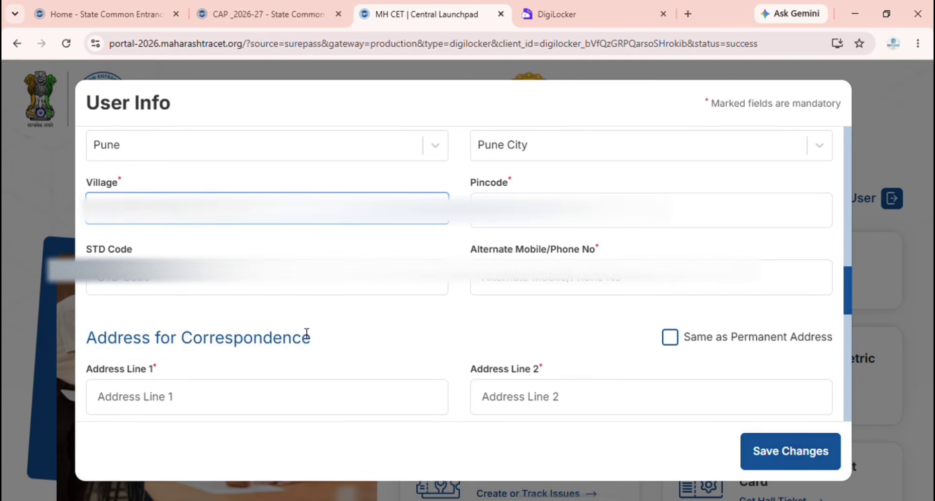
- Enter pincode 411005 and autofill the alternate phone number
{"action": "scroll", "coordinate": [307, 333], "scroll_direction": "up", "scroll_amount": 1}
{"action": "left_click", "coordinate": [494, 289]}
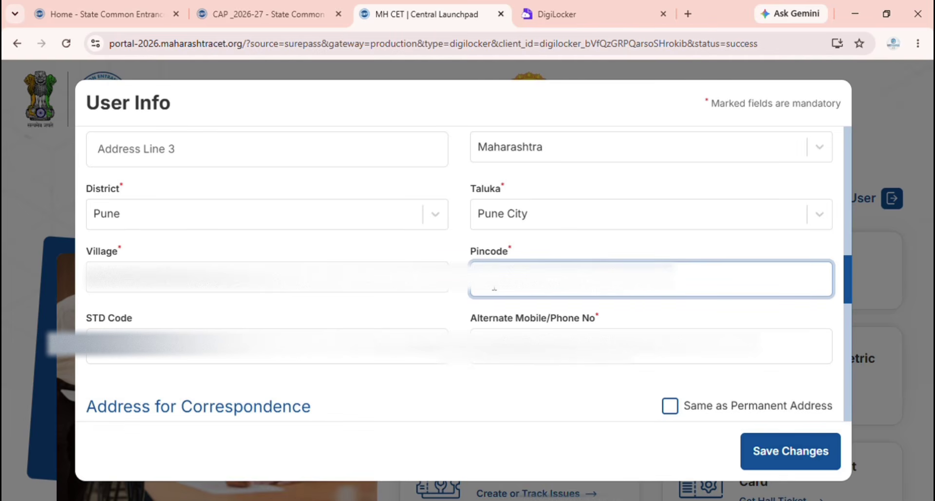
{"action": "left_click", "coordinate": [536, 347]}
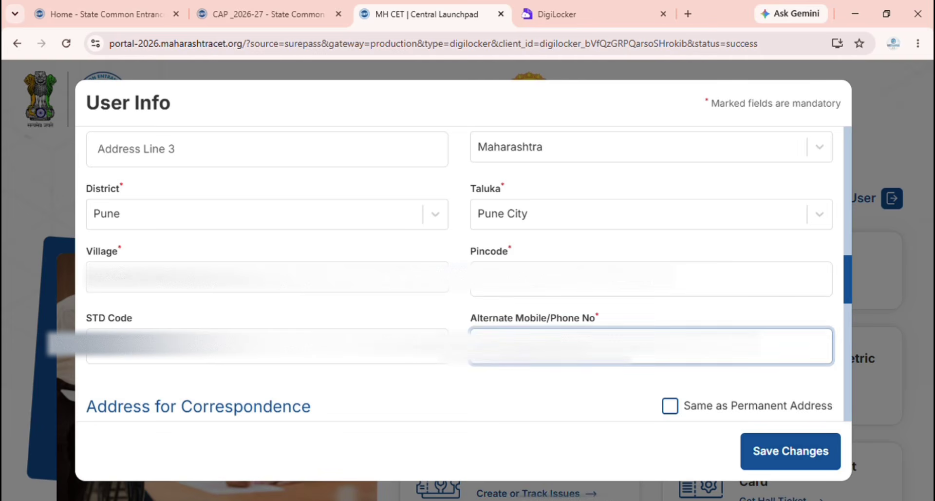
{"action": "left_click", "coordinate": [558, 384]}
- Tick 'Same as Permanent Address' so the correspondence address matches
{"action": "scroll", "coordinate": [510, 262], "scroll_direction": "down", "scroll_amount": 4}
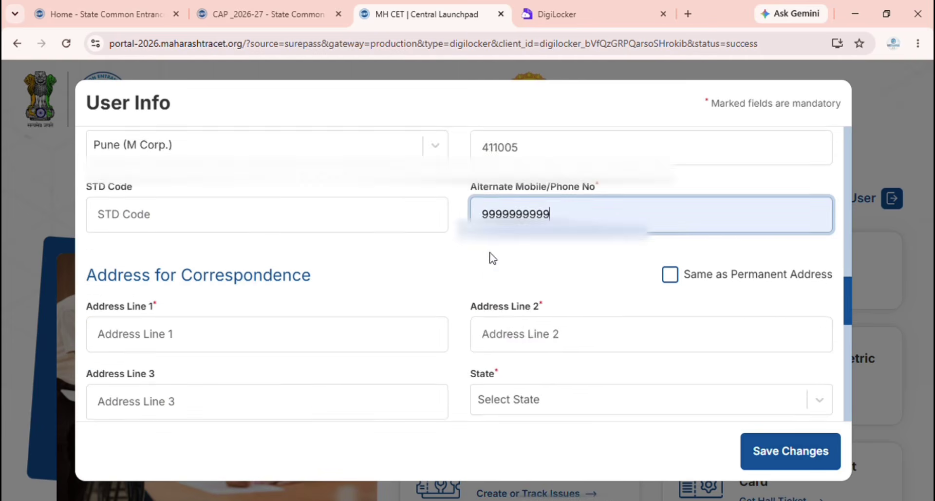
{"action": "scroll", "coordinate": [341, 273], "scroll_direction": "up", "scroll_amount": 3}
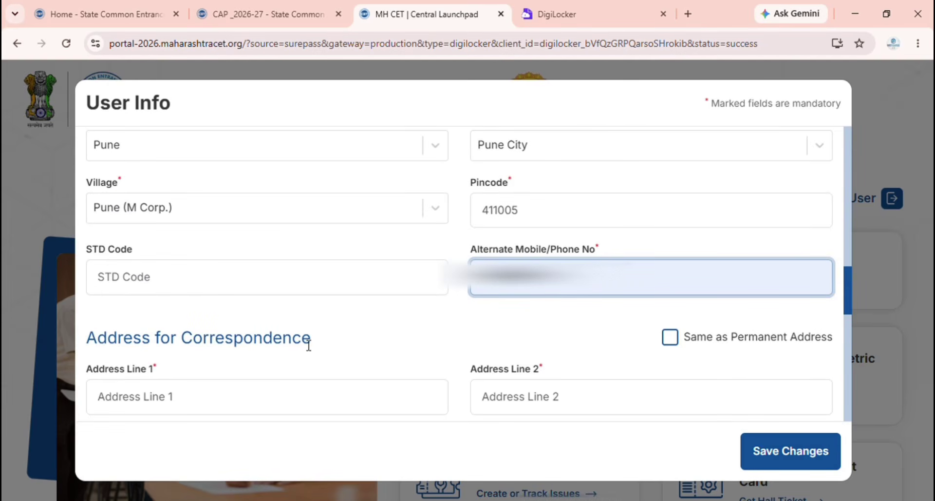
{"action": "left_click", "coordinate": [671, 337]}
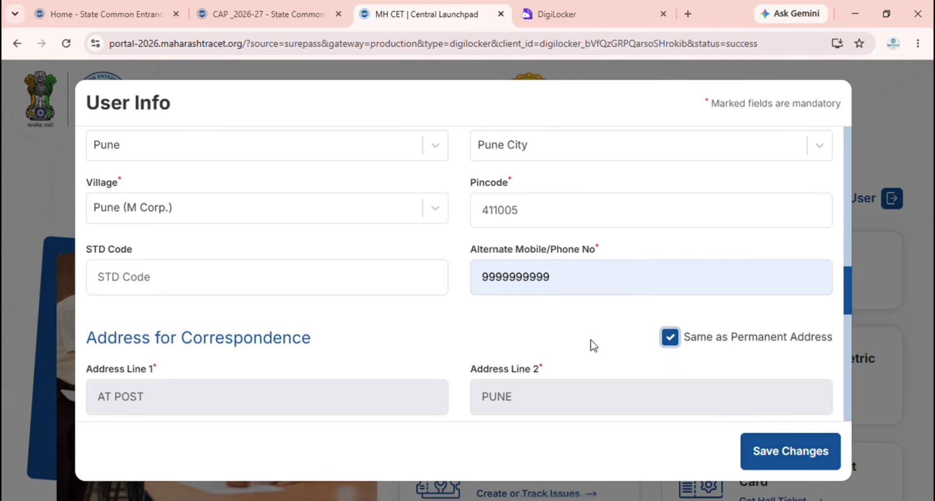
{"action": "scroll", "coordinate": [535, 324], "scroll_direction": "down", "scroll_amount": 3}
{"action": "scroll", "coordinate": [464, 323], "scroll_direction": "down", "scroll_amount": 6}
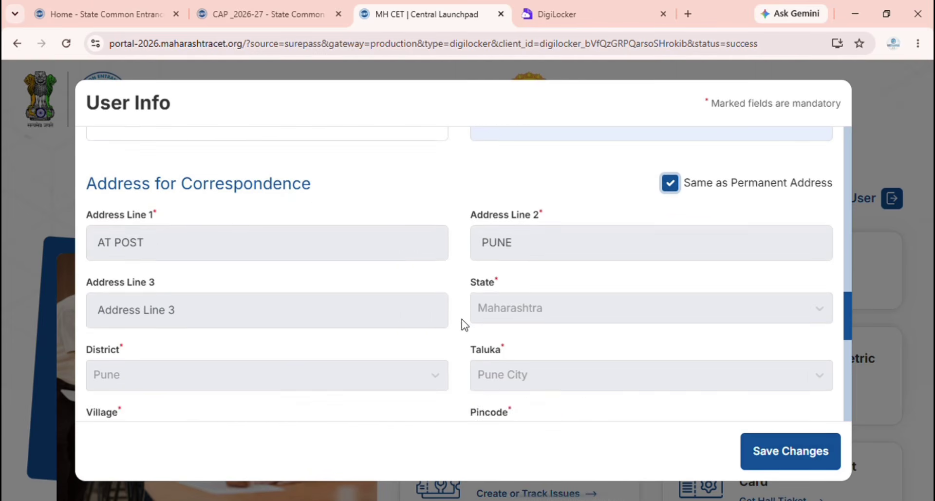
{"action": "scroll", "coordinate": [357, 286], "scroll_direction": "down", "scroll_amount": 1}
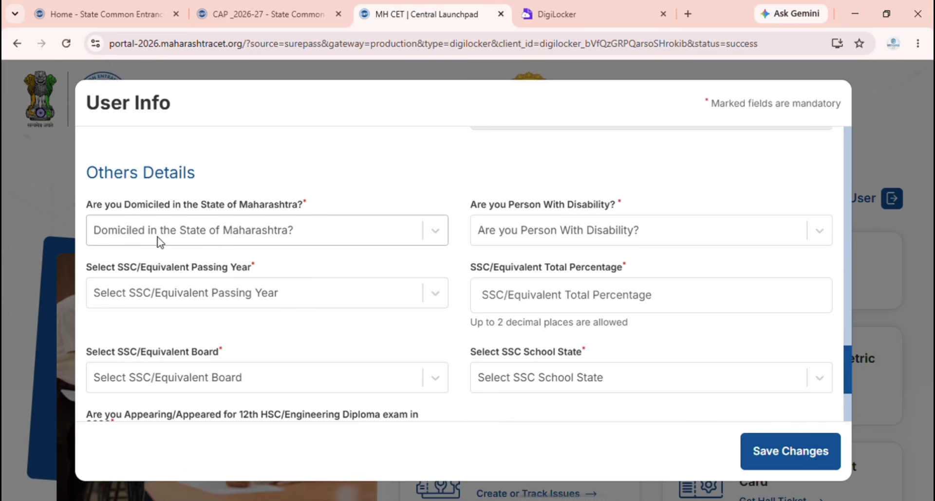
- In Others Details, set Domiciled to Yes, Minority Details to No and Person With Disability to No
{"action": "left_click", "coordinate": [204, 233]}
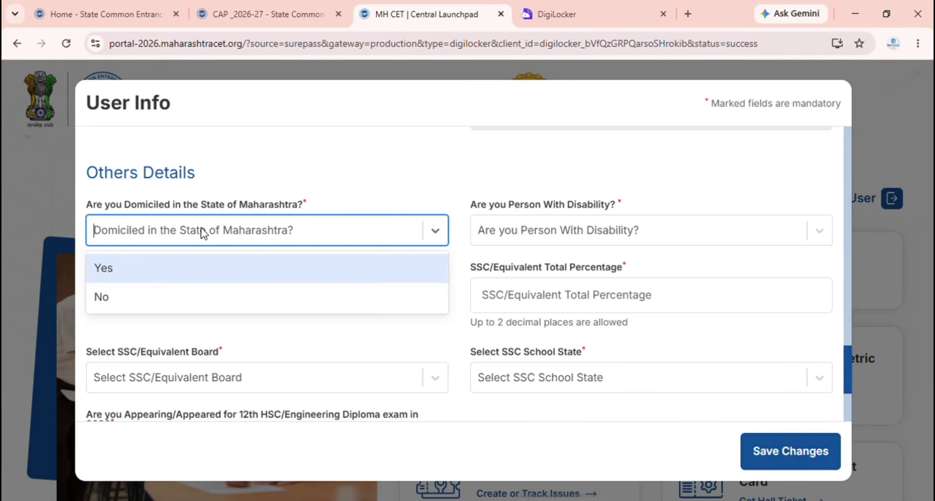
{"action": "left_click", "coordinate": [149, 270]}
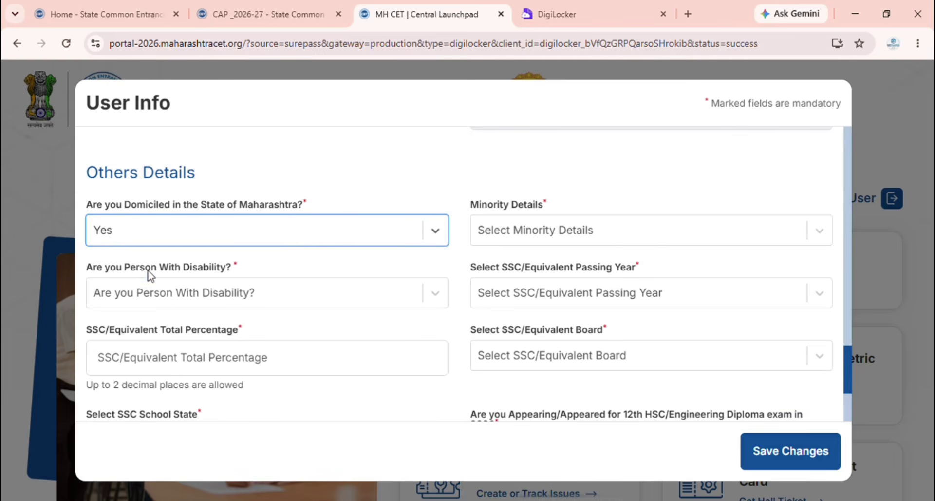
{"action": "left_click", "coordinate": [494, 238]}
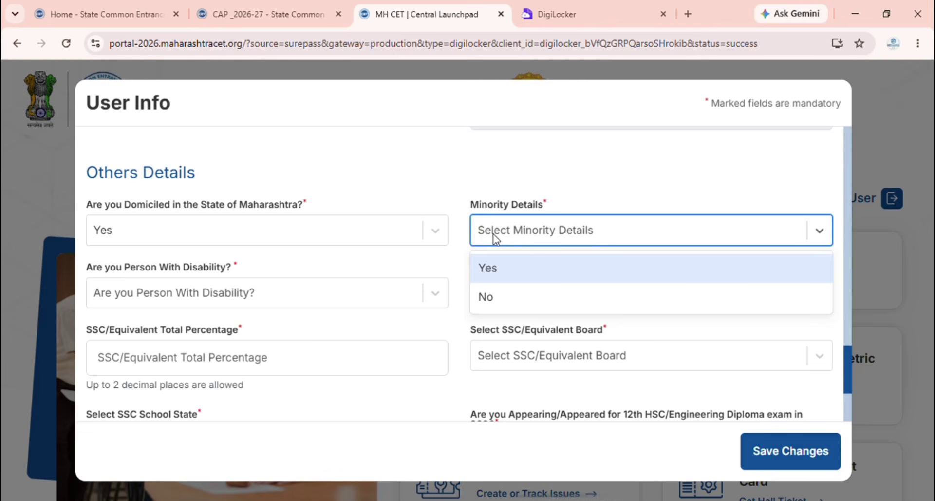
{"action": "left_click", "coordinate": [492, 299]}
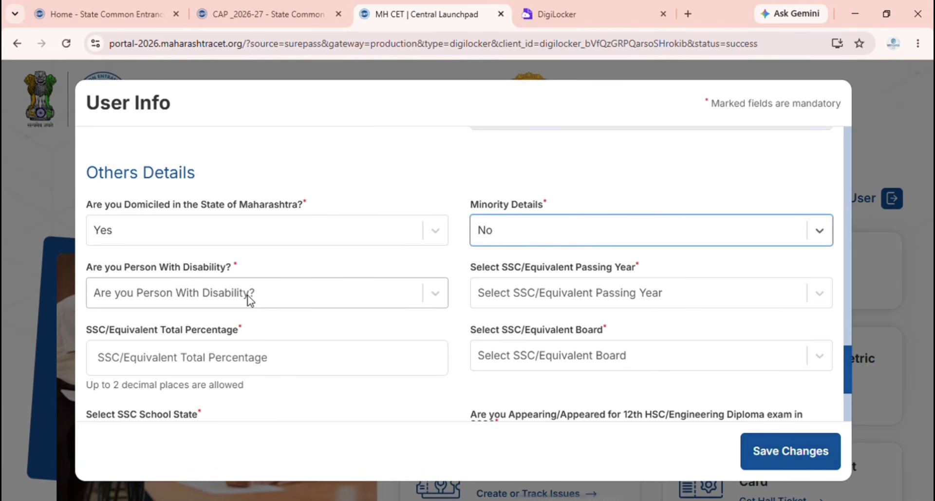
{"action": "left_click", "coordinate": [248, 294]}
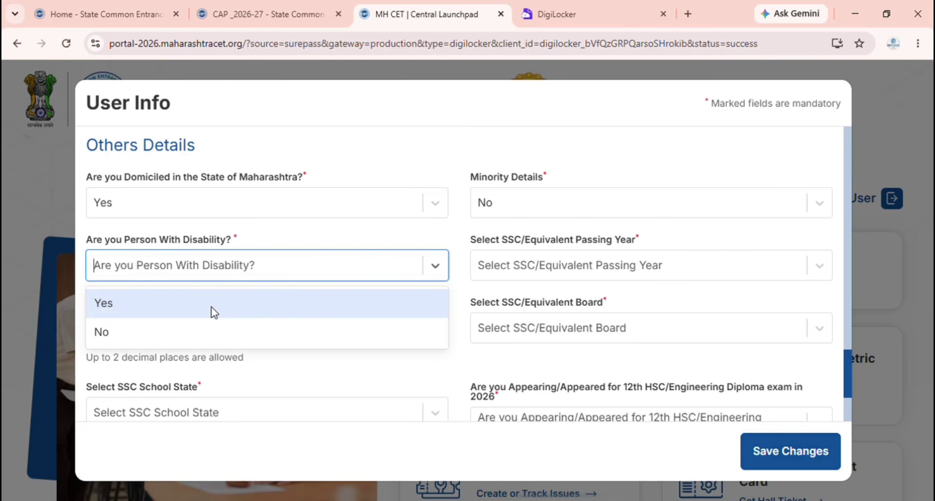
{"action": "left_click", "coordinate": [168, 333]}
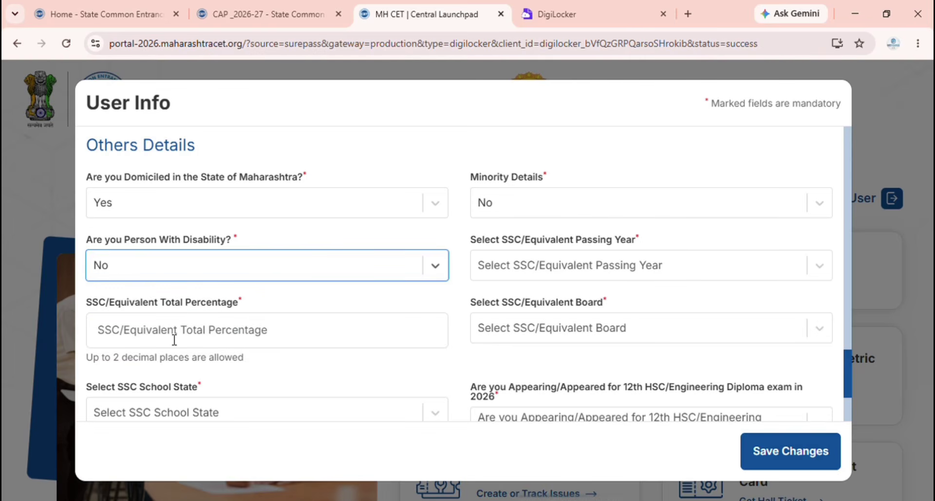
- Enter SSC passing year 2021, 86% total, Maharashtra State Board, and school state Maharashtra
{"action": "left_click", "coordinate": [518, 268]}
{"action": "left_click", "coordinate": [512, 253]}
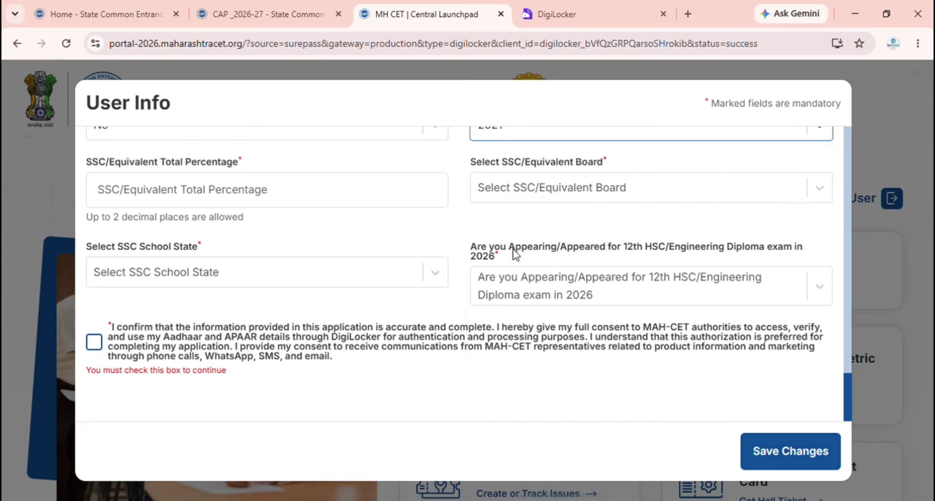
{"action": "scroll", "coordinate": [502, 277], "scroll_direction": "up", "scroll_amount": 3}
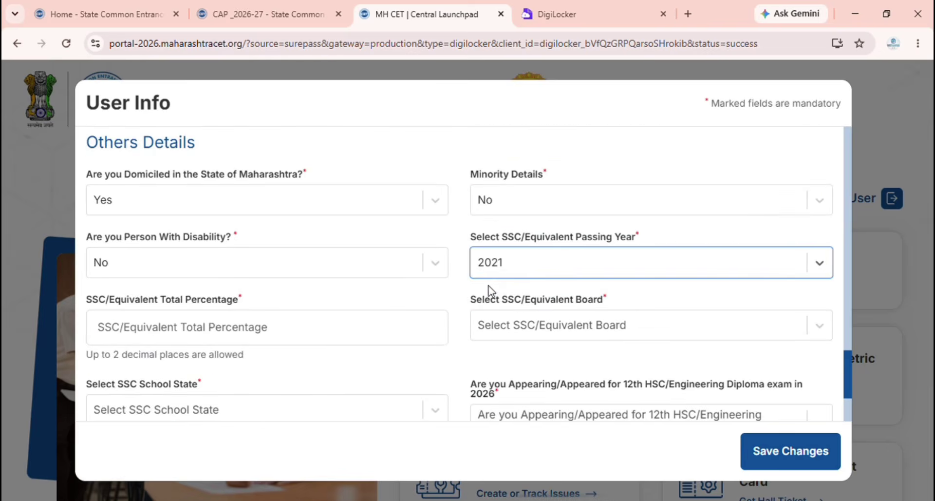
{"action": "left_click", "coordinate": [263, 335]}
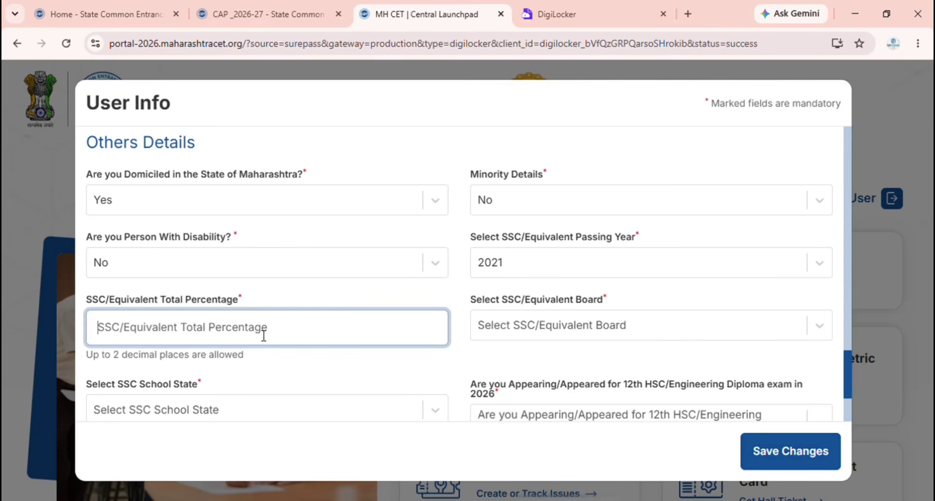
{"action": "type", "text": "86"}
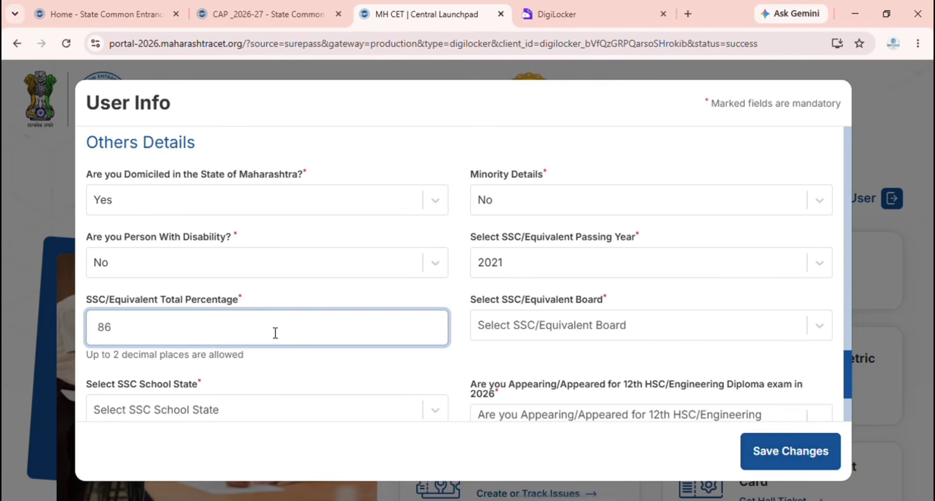
{"action": "left_click", "coordinate": [536, 331]}
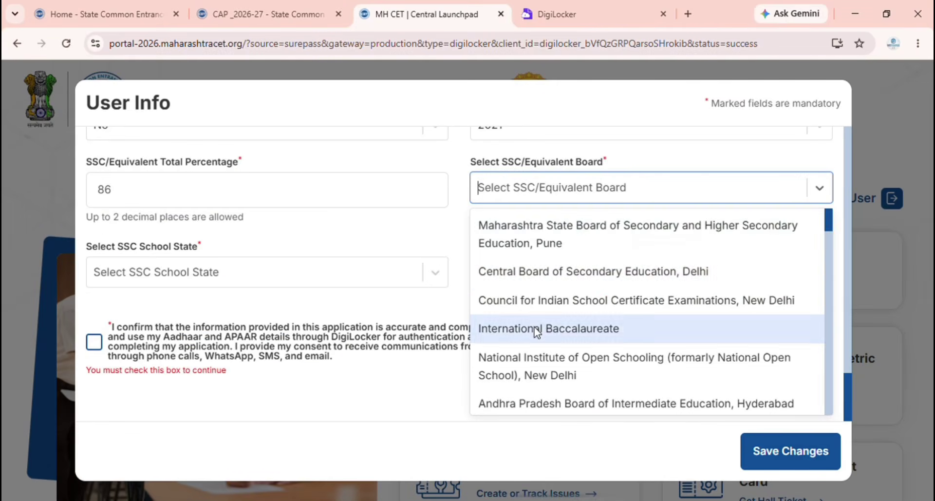
{"action": "left_click", "coordinate": [574, 243]}
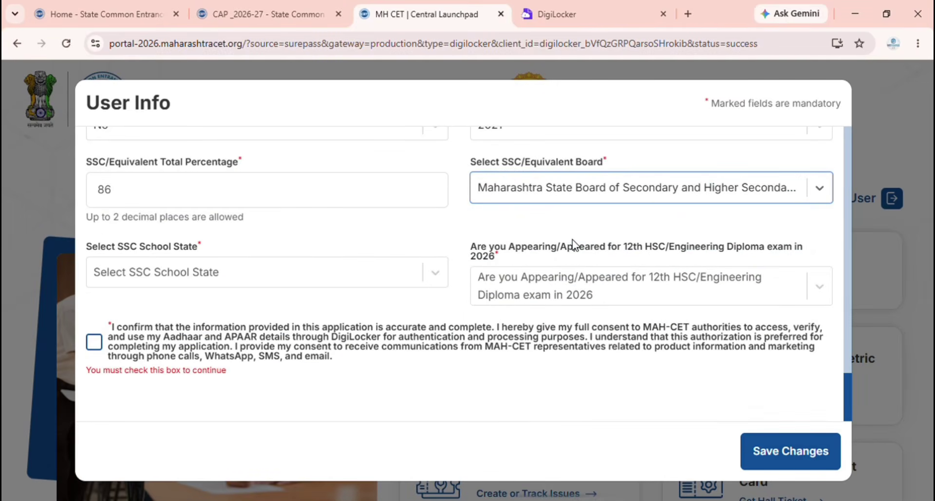
{"action": "left_click", "coordinate": [161, 273]}
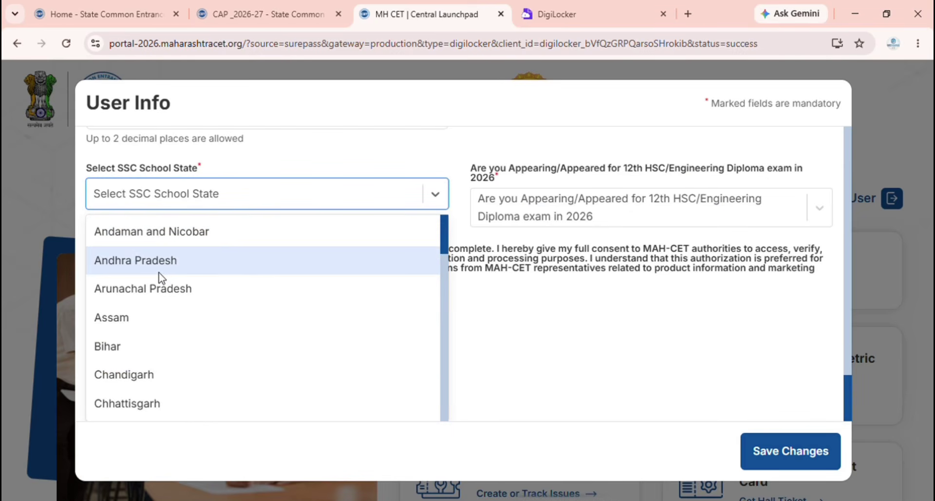
{"action": "scroll", "coordinate": [205, 347], "scroll_direction": "down", "scroll_amount": 10}
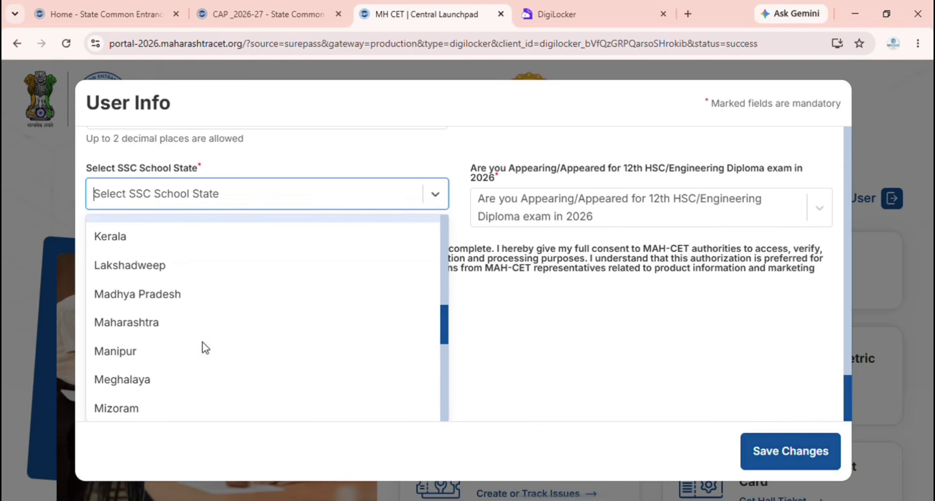
{"action": "left_click", "coordinate": [168, 322]}
{"action": "scroll", "coordinate": [223, 340], "scroll_direction": "up", "scroll_amount": 3}
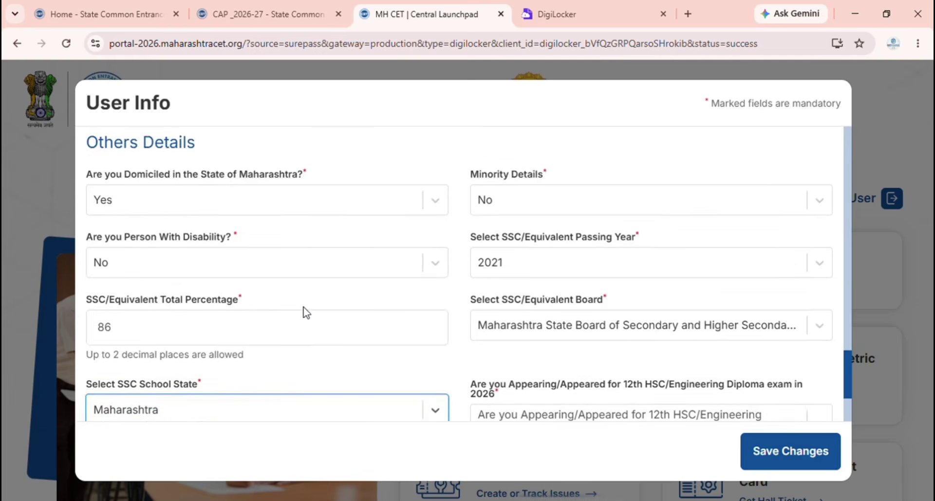
{"action": "scroll", "coordinate": [306, 312], "scroll_direction": "down", "scroll_amount": 3}
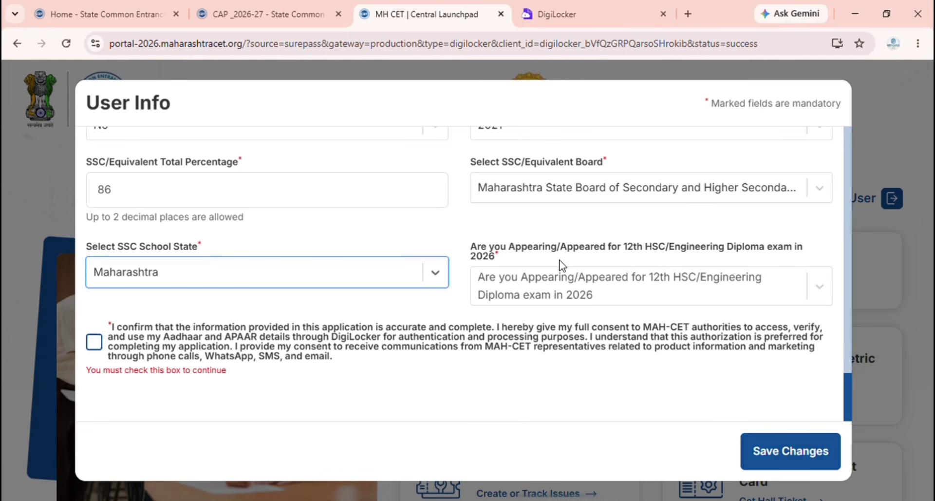
- Answer No to the 12th HSC/Diploma 2026 question, correcting an initial Yes
{"action": "left_click", "coordinate": [562, 285]}
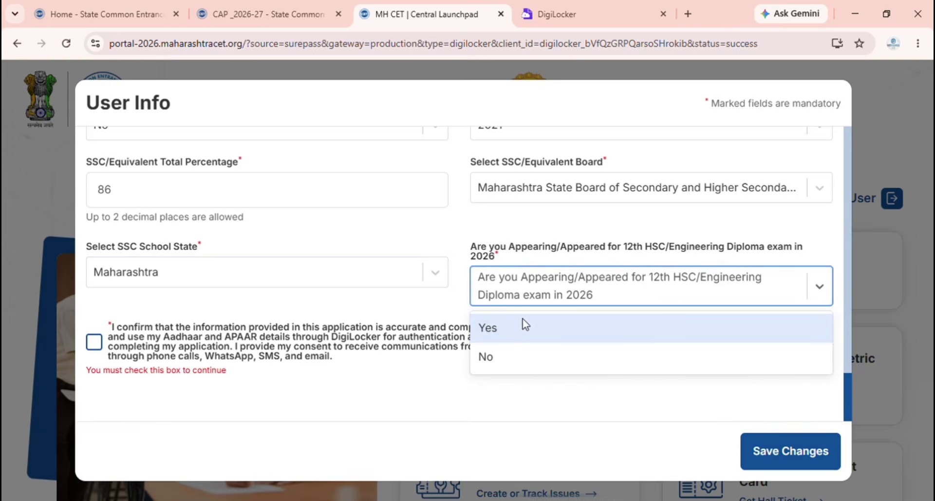
{"action": "left_click", "coordinate": [518, 331]}
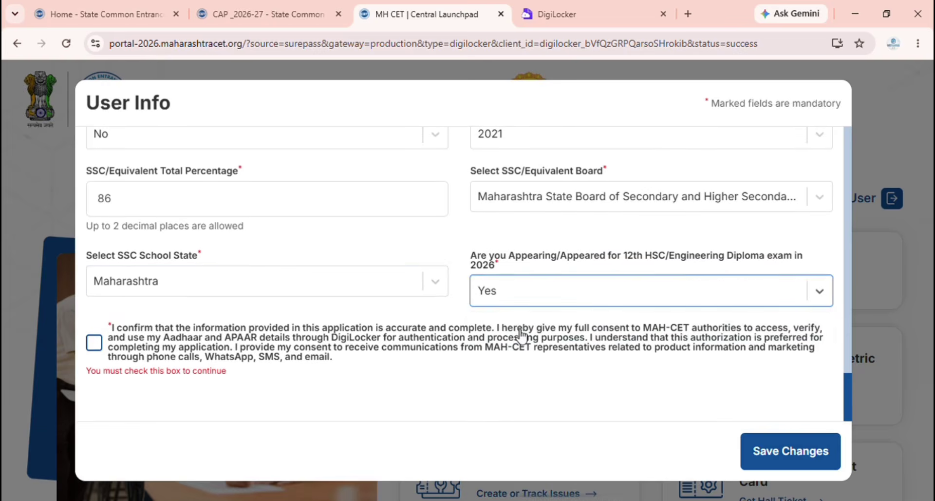
{"action": "left_click", "coordinate": [553, 300]}
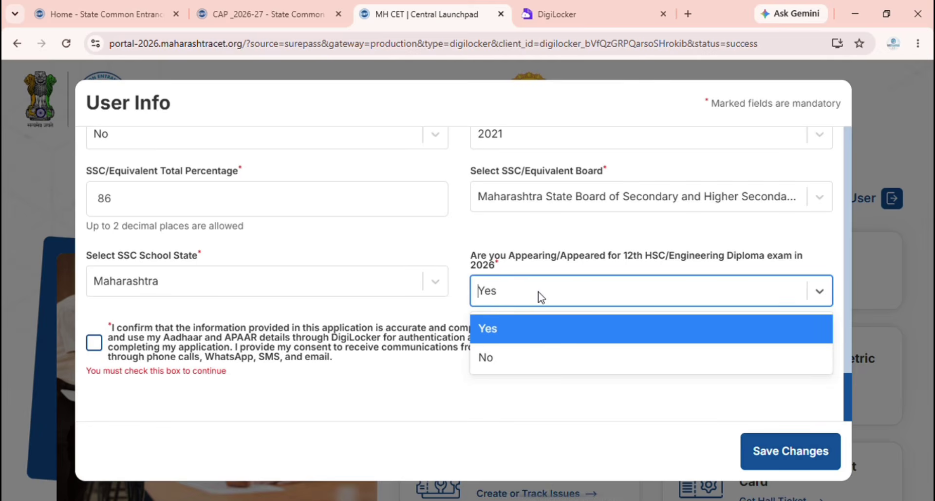
{"action": "left_click", "coordinate": [514, 353]}
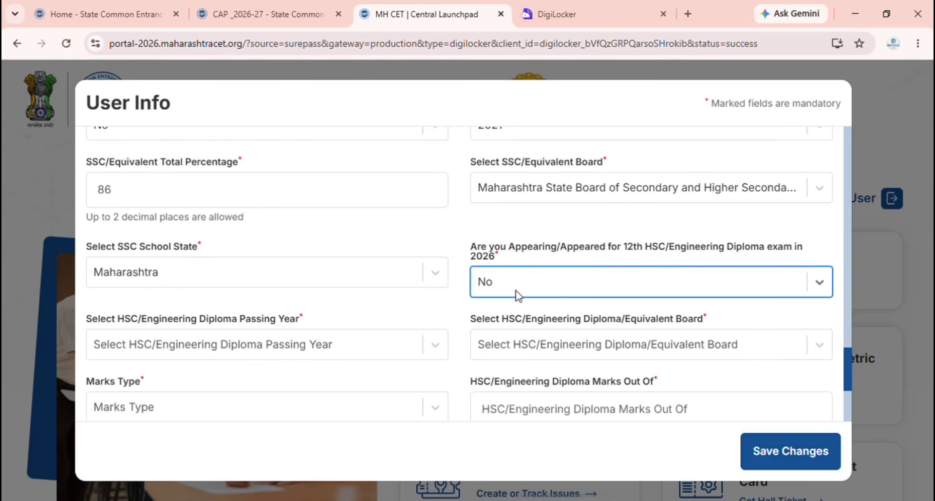
- Set the HSC passing year to 2023 and board to Maharashtra State Board
{"action": "scroll", "coordinate": [516, 284], "scroll_direction": "down", "scroll_amount": 2}
{"action": "scroll", "coordinate": [517, 285], "scroll_direction": "up", "scroll_amount": 1}
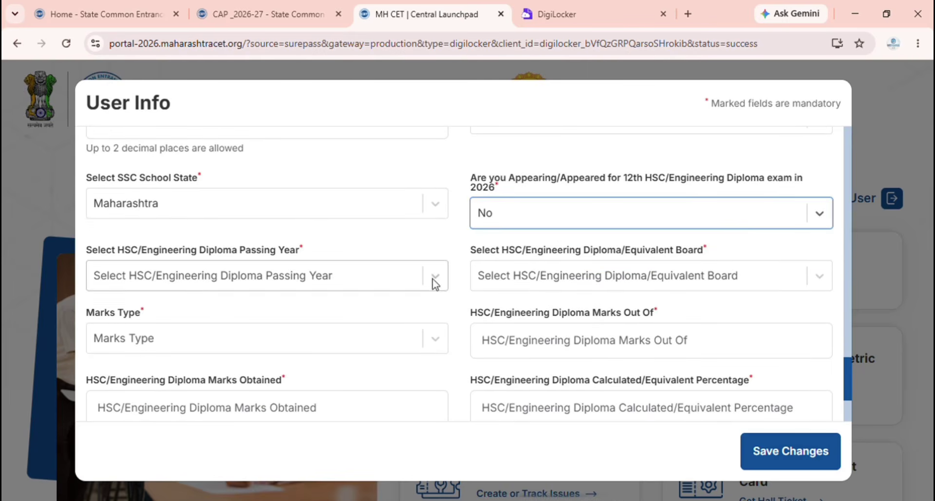
{"action": "left_click", "coordinate": [359, 281]}
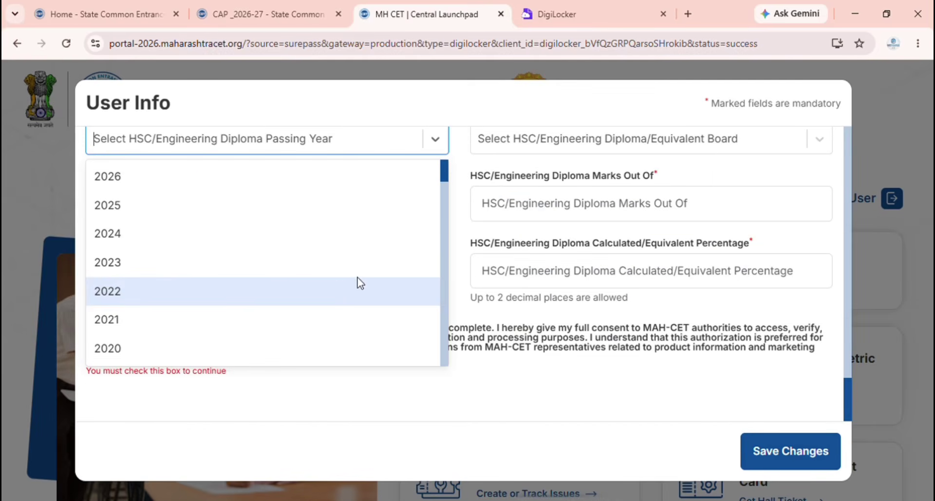
{"action": "left_click", "coordinate": [229, 271]}
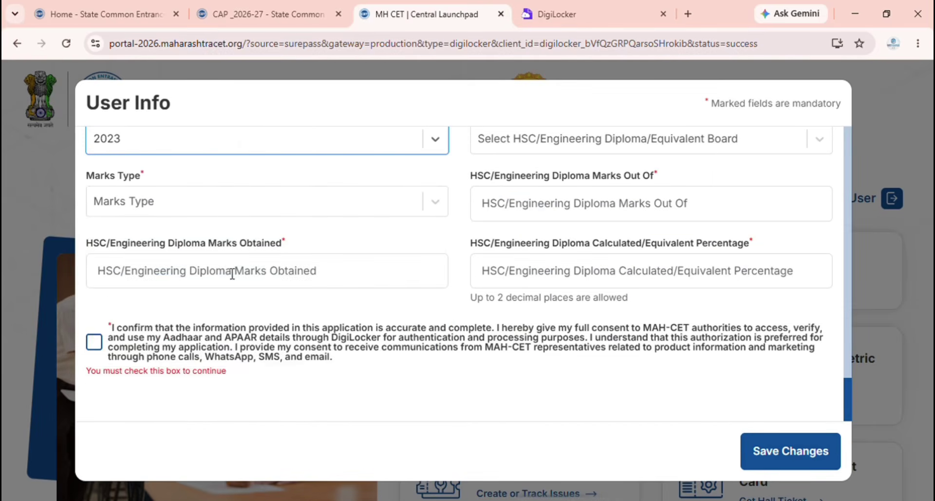
{"action": "scroll", "coordinate": [426, 378], "scroll_direction": "up", "scroll_amount": 2}
{"action": "left_click", "coordinate": [527, 218]}
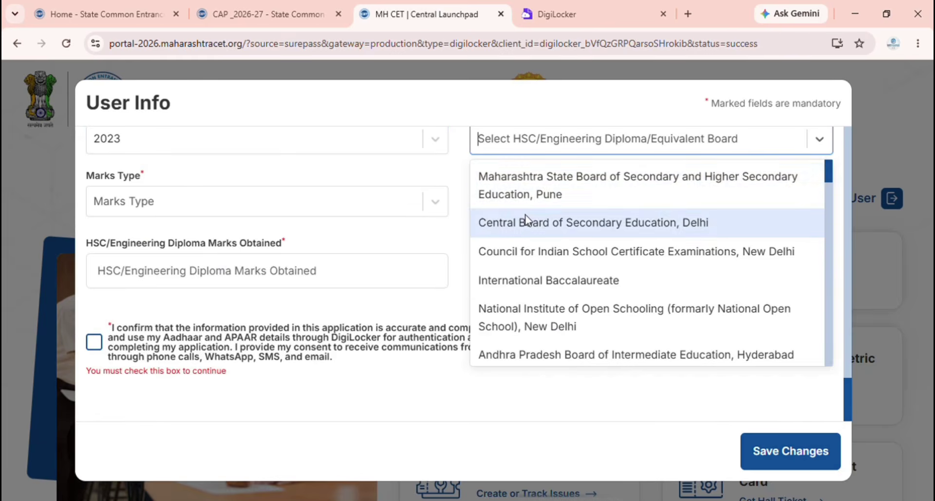
{"action": "left_click", "coordinate": [545, 191]}
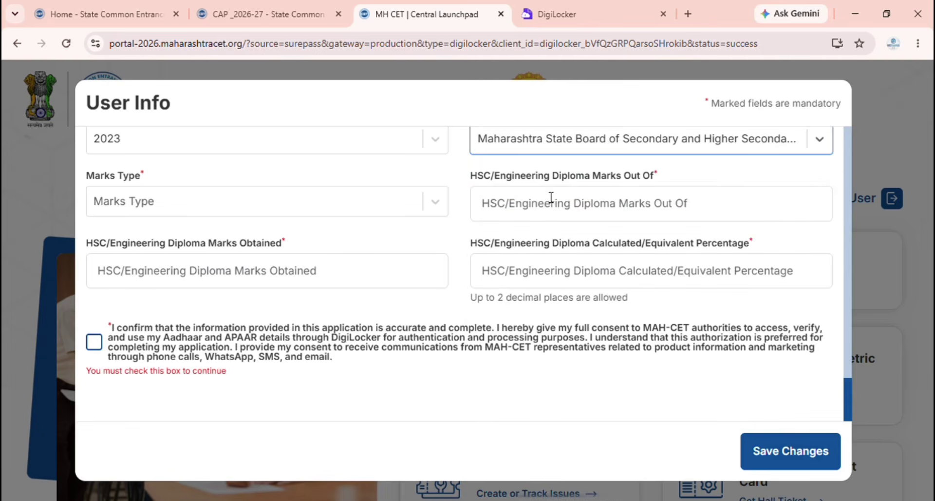
- Choose Percentage marks type, enter 450 out of 600, and tick the consent checkbox
{"action": "left_click", "coordinate": [358, 209]}
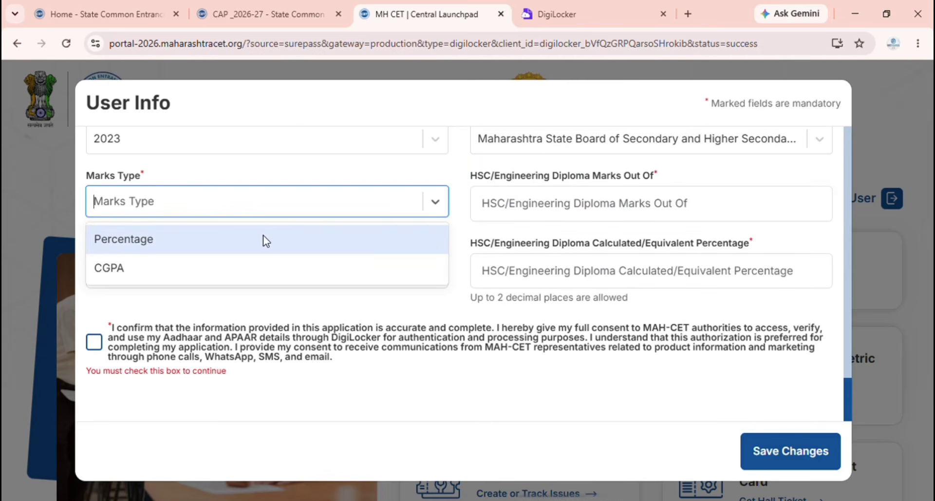
{"action": "left_click", "coordinate": [249, 240]}
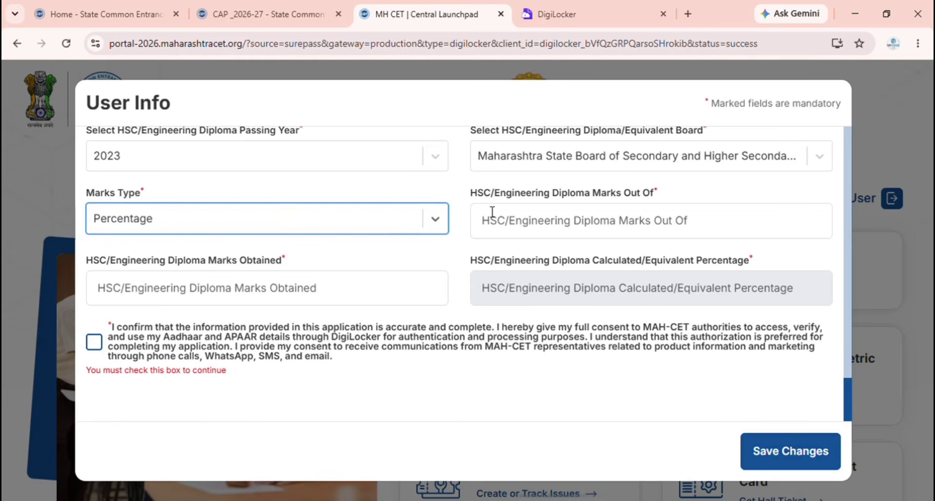
{"action": "left_click", "coordinate": [544, 236]}
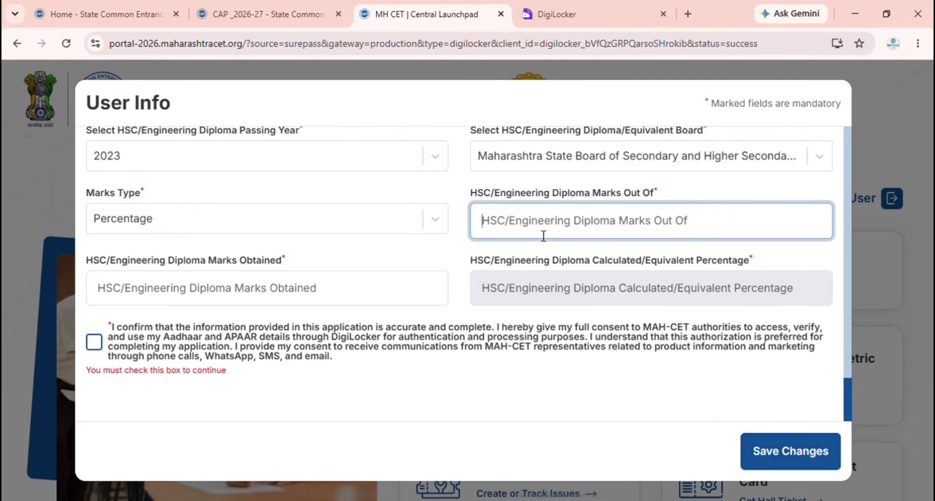
{"action": "type", "text": "600"}
{"action": "scroll", "coordinate": [544, 236], "scroll_direction": "up", "scroll_amount": 1}
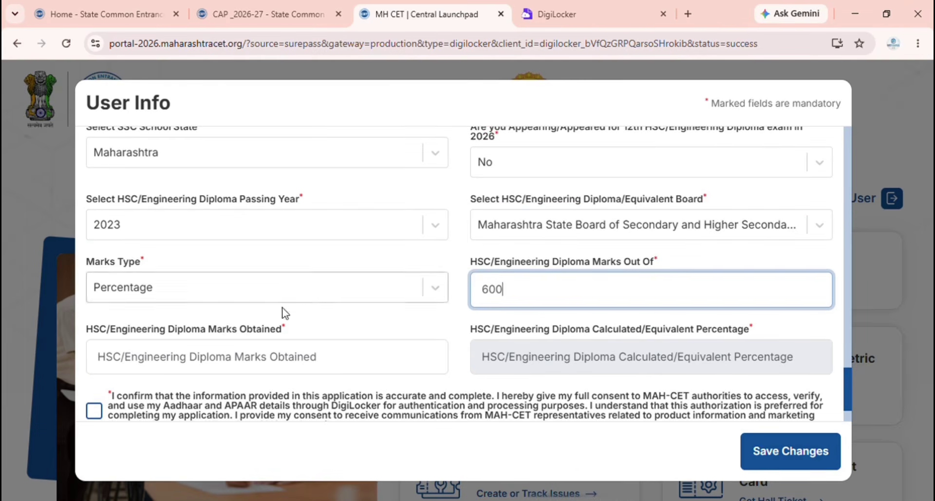
{"action": "left_click", "coordinate": [204, 363]}
{"action": "type", "text": "45"}
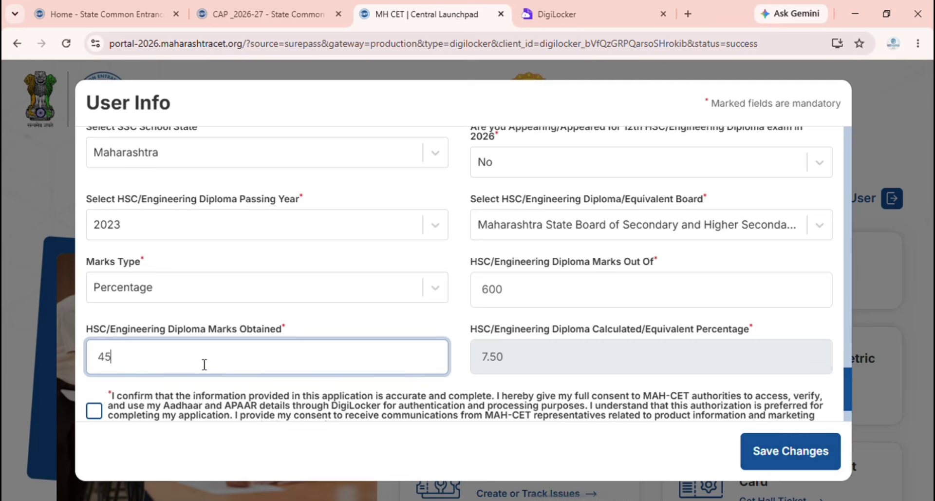
{"action": "type", "text": "0"}
{"action": "scroll", "coordinate": [247, 325], "scroll_direction": "down", "scroll_amount": 2}
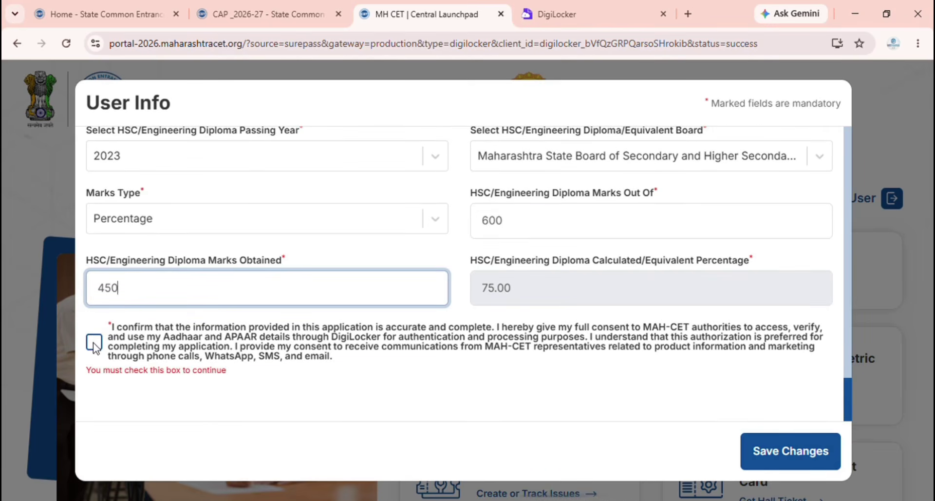
{"action": "left_click", "coordinate": [94, 342]}
{"action": "scroll", "coordinate": [261, 347], "scroll_direction": "up", "scroll_amount": 3}
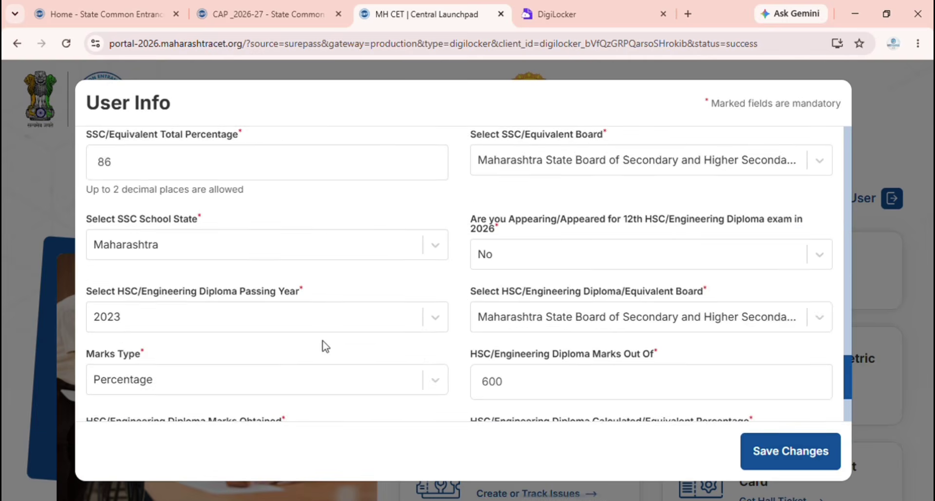
- Change the 12th HSC 2026 answer to Yes, hiding the HSC marks fields
{"action": "scroll", "coordinate": [324, 345], "scroll_direction": "up", "scroll_amount": 3}
{"action": "scroll", "coordinate": [476, 299], "scroll_direction": "down", "scroll_amount": 2}
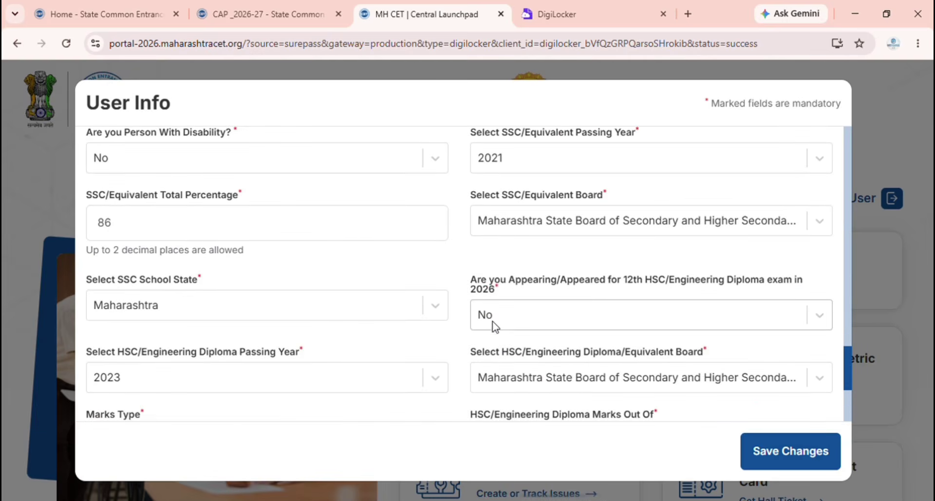
{"action": "left_click", "coordinate": [493, 321]}
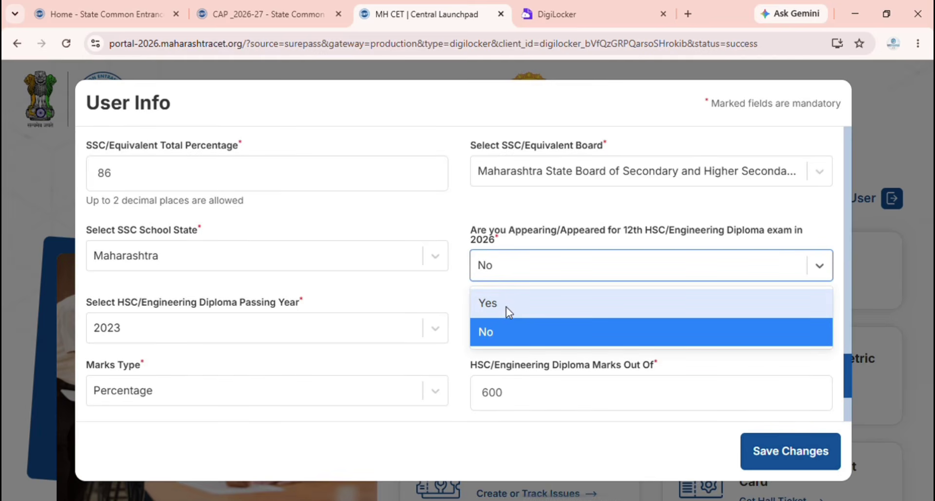
{"action": "left_click", "coordinate": [503, 308]}
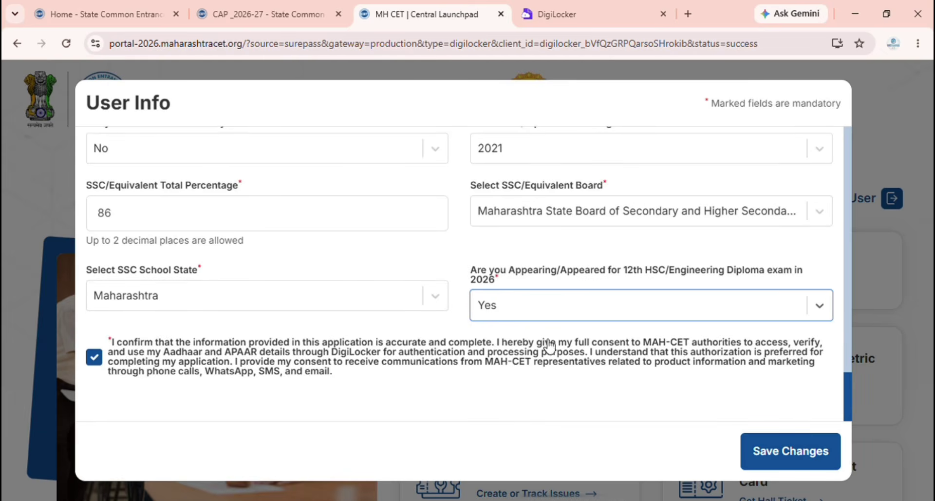
{"action": "left_click", "coordinate": [565, 414]}
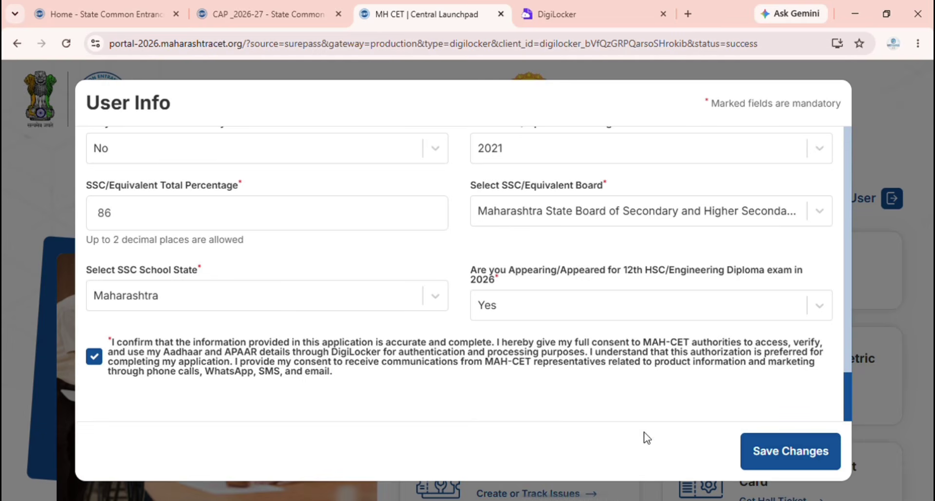
- Save the user info, confirm the Aadhaar details, and register for Bachelor of Pharmacy under Technical Education
{"action": "left_click", "coordinate": [790, 452]}
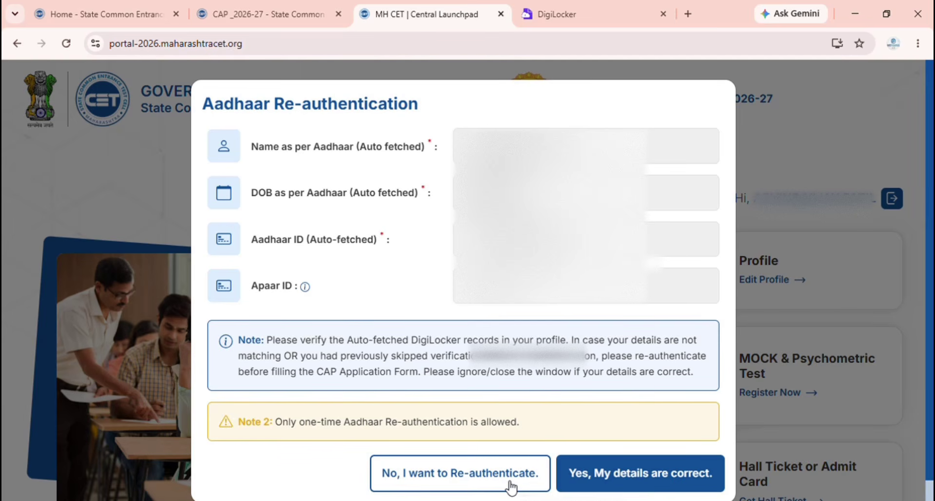
{"action": "left_click", "coordinate": [621, 480]}
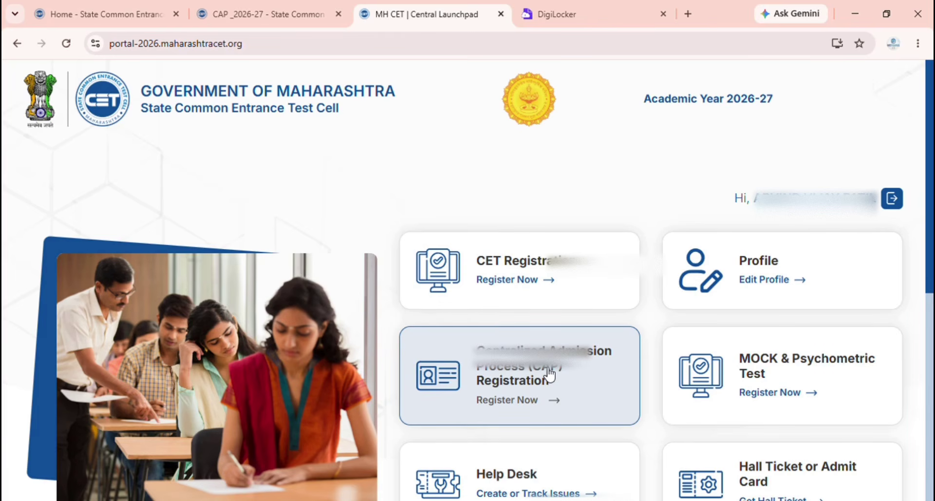
{"action": "left_click", "coordinate": [519, 371]}
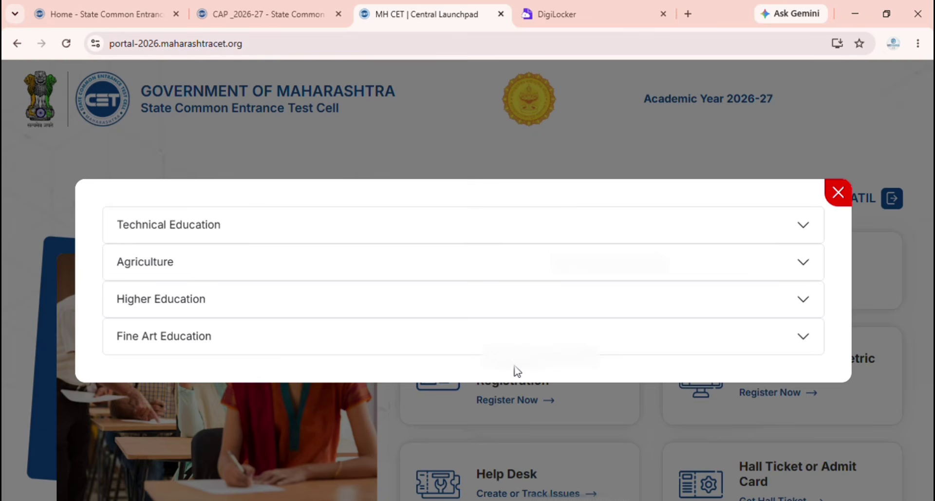
{"action": "left_click", "coordinate": [440, 233]}
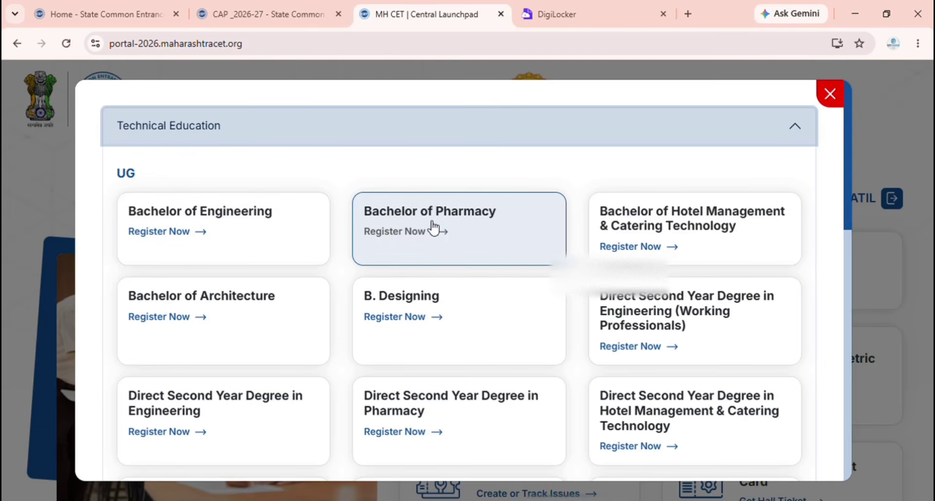
{"action": "left_click", "coordinate": [457, 230]}
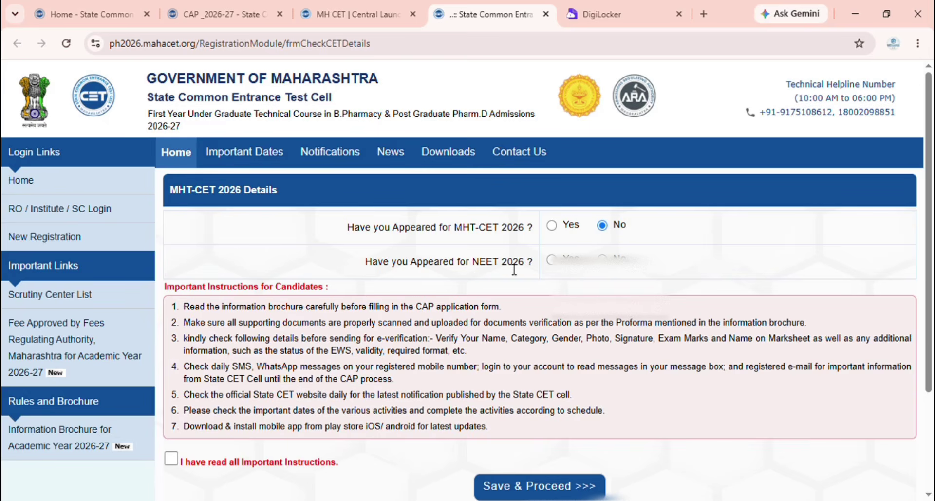
- Answer Yes for MHT-CET 2026, enter the application and roll numbers, and fetch the percentile scores
{"action": "left_click", "coordinate": [552, 226]}
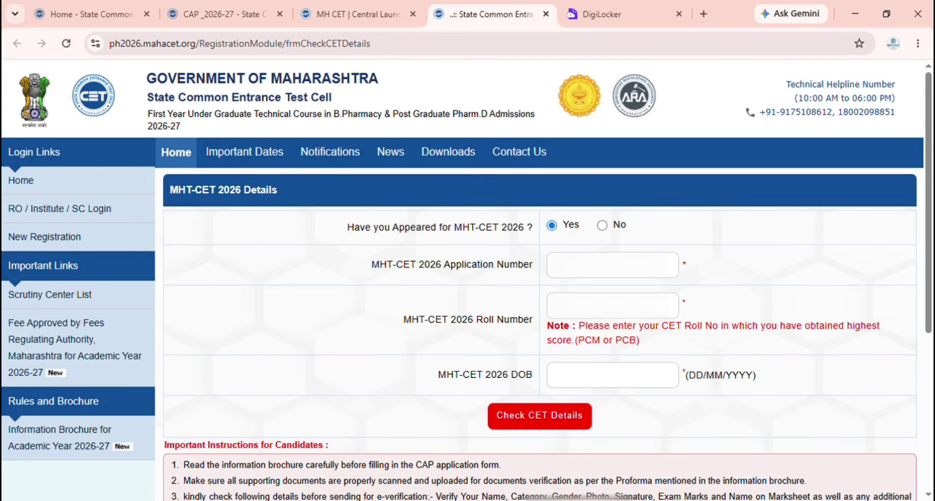
{"action": "left_click", "coordinate": [575, 275]}
{"action": "left_click", "coordinate": [614, 295]}
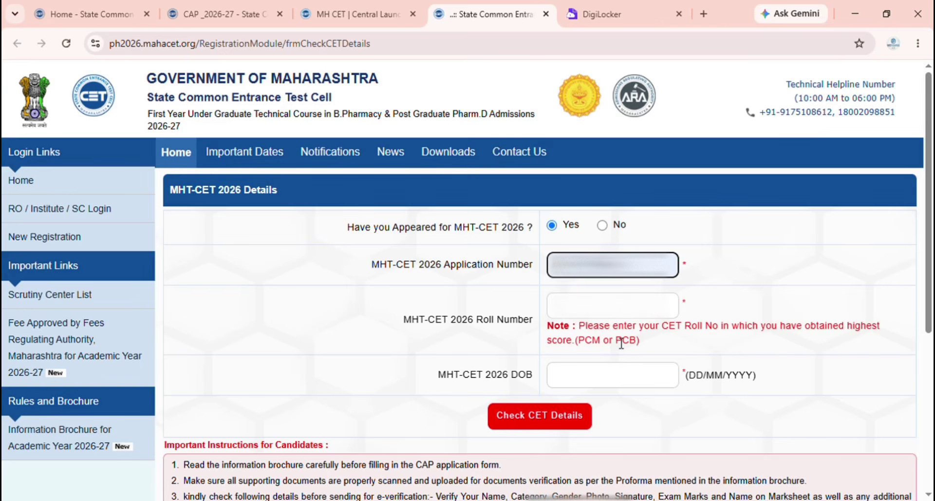
{"action": "left_click", "coordinate": [575, 316]}
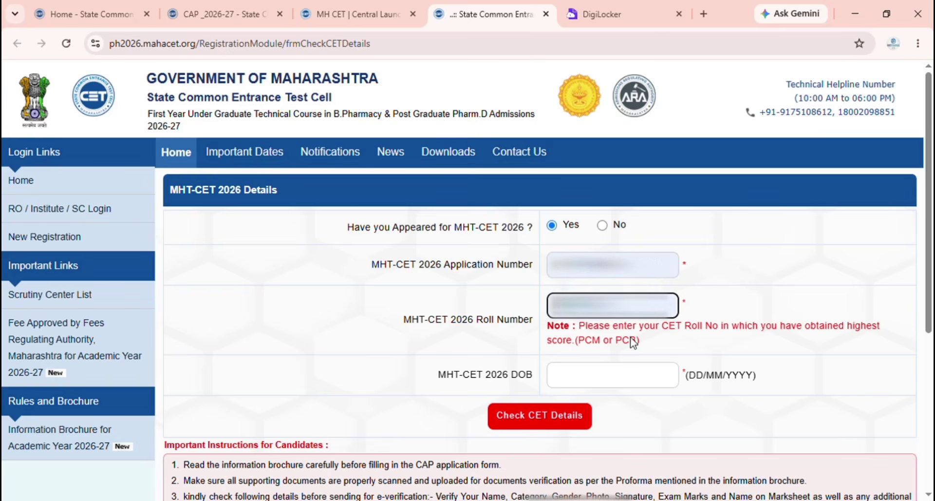
{"action": "scroll", "coordinate": [574, 307], "scroll_direction": "down", "scroll_amount": 1}
{"action": "scroll", "coordinate": [574, 307], "scroll_direction": "up", "scroll_amount": 1}
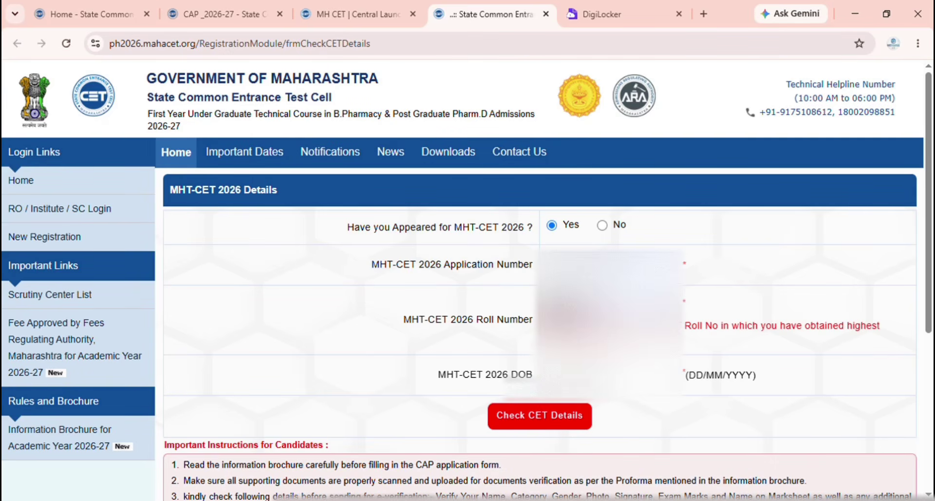
{"action": "left_click", "coordinate": [540, 424]}
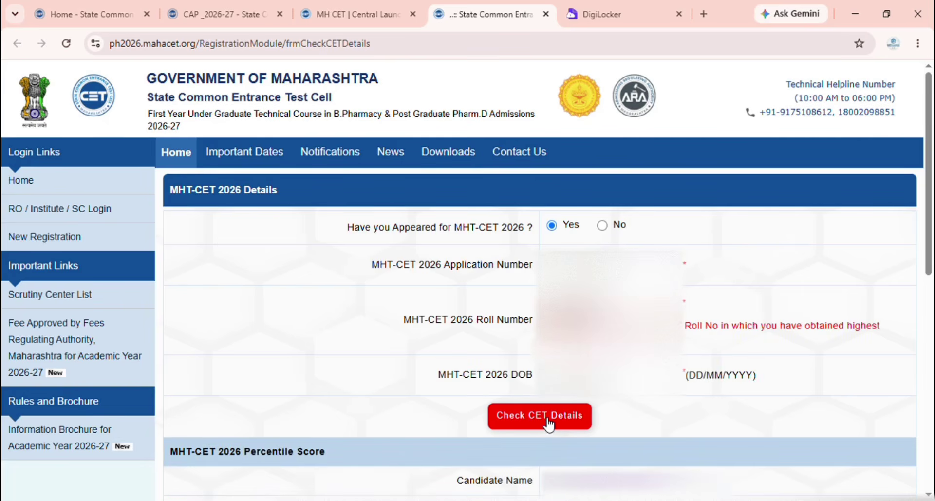
- Tick 'I have read all Important Instructions' and Save & Proceed to Registration Details
{"action": "scroll", "coordinate": [435, 327], "scroll_direction": "down", "scroll_amount": 4}
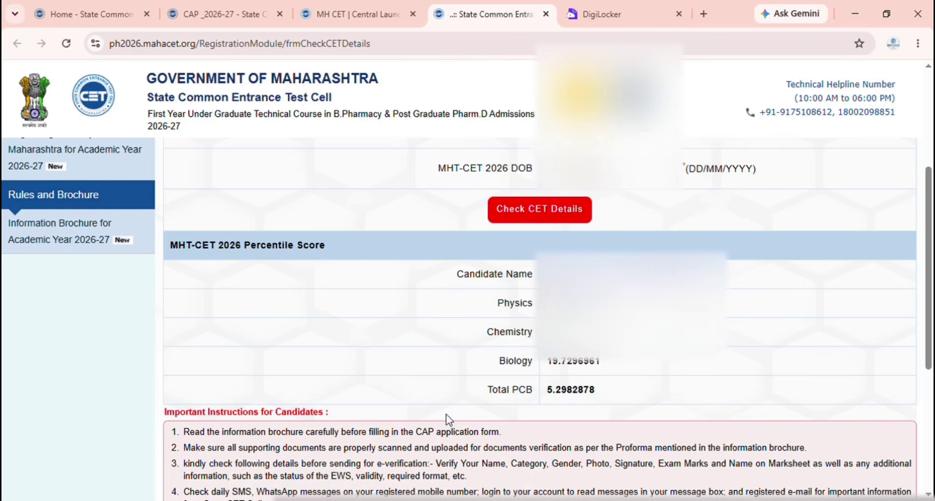
{"action": "scroll", "coordinate": [556, 431], "scroll_direction": "down", "scroll_amount": 3}
{"action": "scroll", "coordinate": [558, 436], "scroll_direction": "down", "scroll_amount": 2}
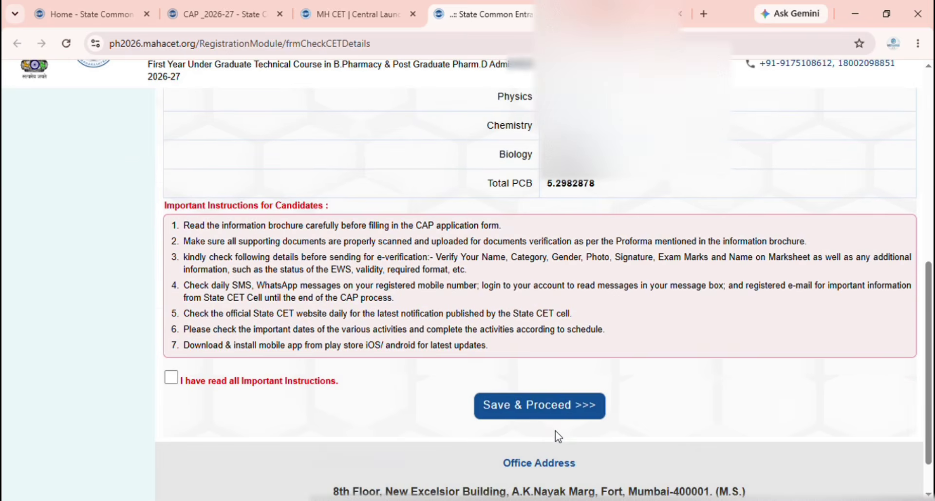
{"action": "left_click", "coordinate": [175, 379]}
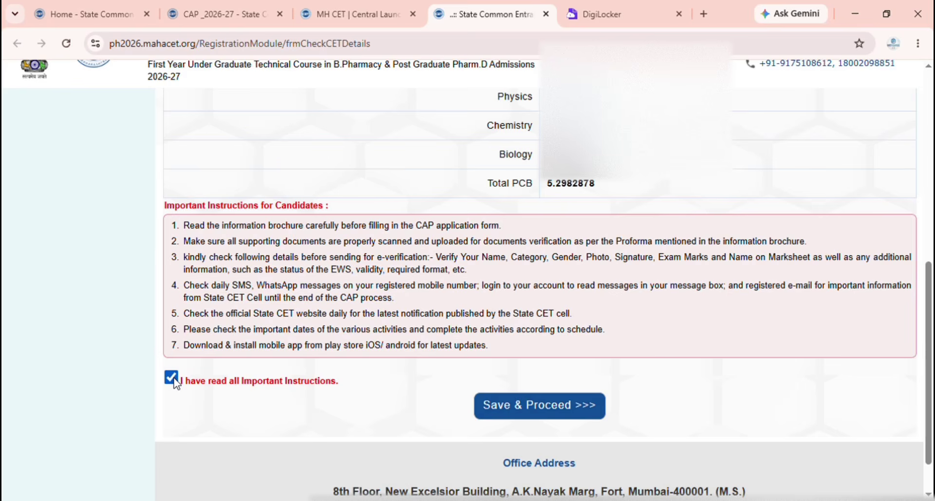
{"action": "left_click", "coordinate": [539, 414]}
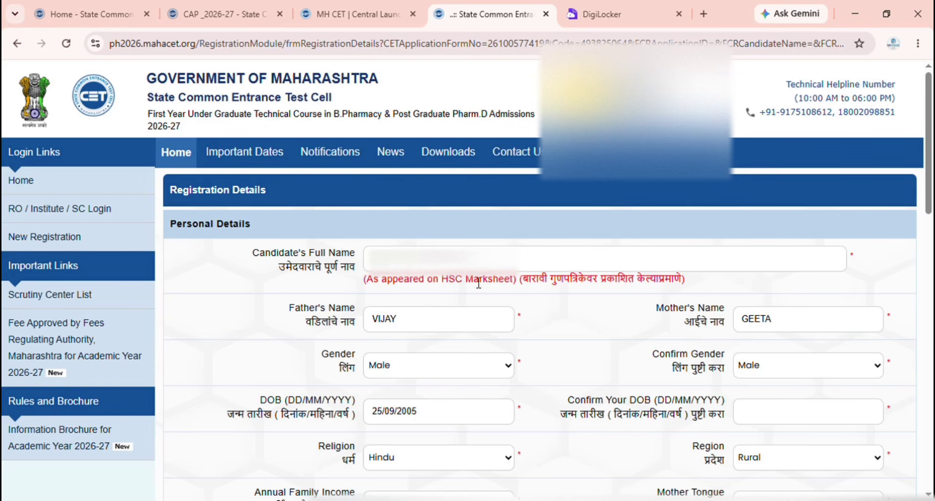
- Re-enter the candidate's full name by pasting it into the name field
{"action": "left_click_drag", "start_coordinate": [479, 265], "coordinate": [370, 276]}
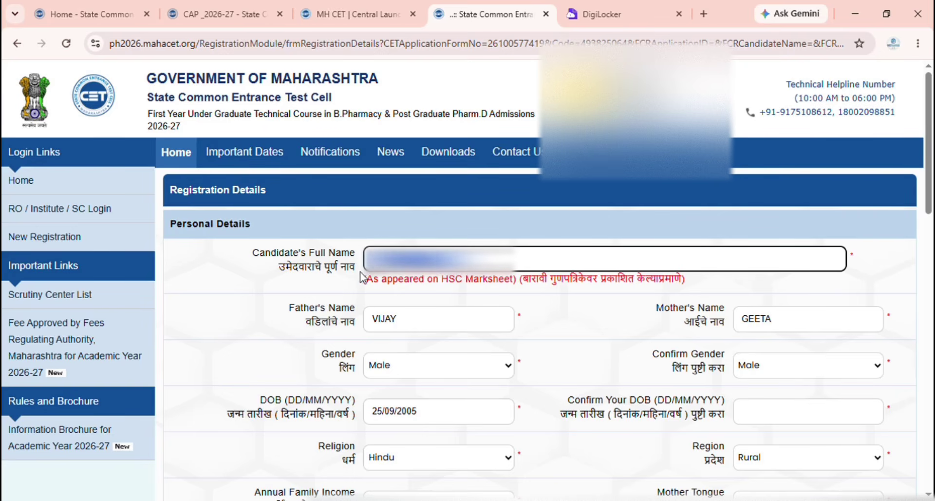
{"action": "left_click", "coordinate": [367, 265]}
{"action": "type", "text": "S"}
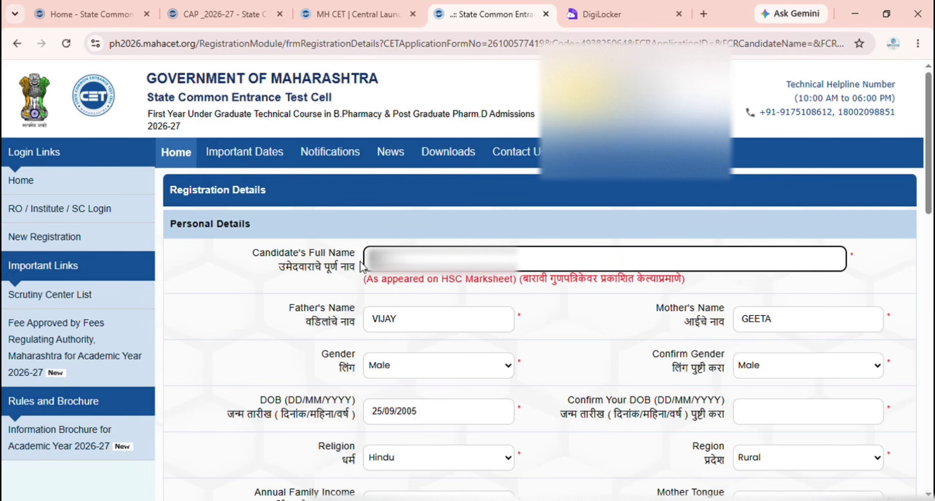
{"action": "key", "text": "ctrl+v"}
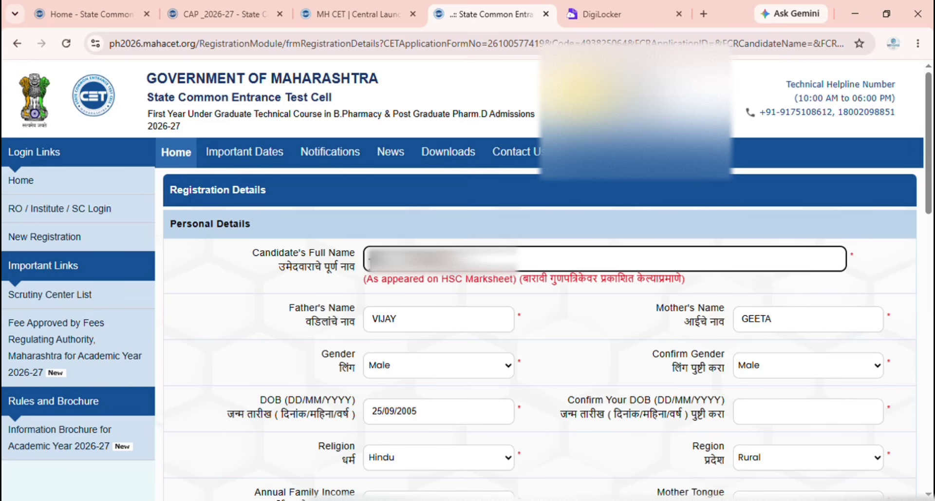
{"action": "left_click", "coordinate": [431, 314]}
{"action": "scroll", "coordinate": [431, 312], "scroll_direction": "down", "scroll_amount": 1}
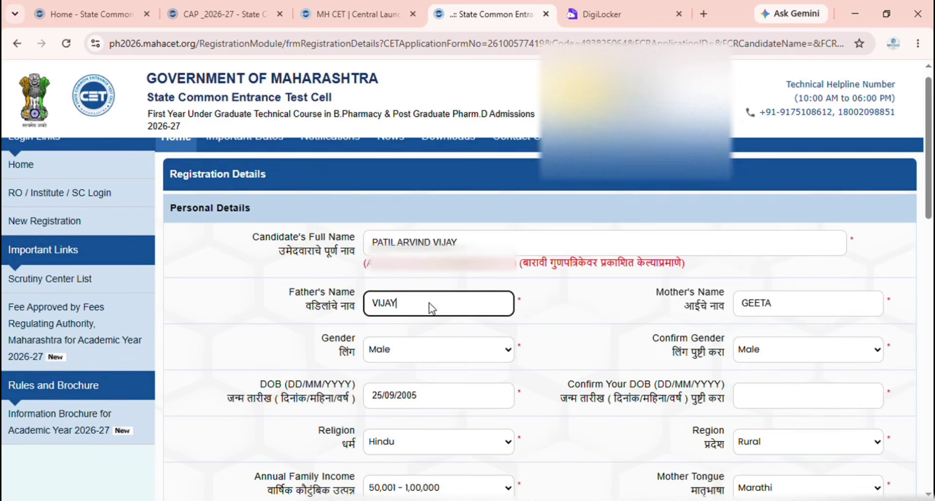
{"action": "scroll", "coordinate": [432, 309], "scroll_direction": "down", "scroll_amount": 3}
{"action": "scroll", "coordinate": [359, 265], "scroll_direction": "up", "scroll_amount": 2}
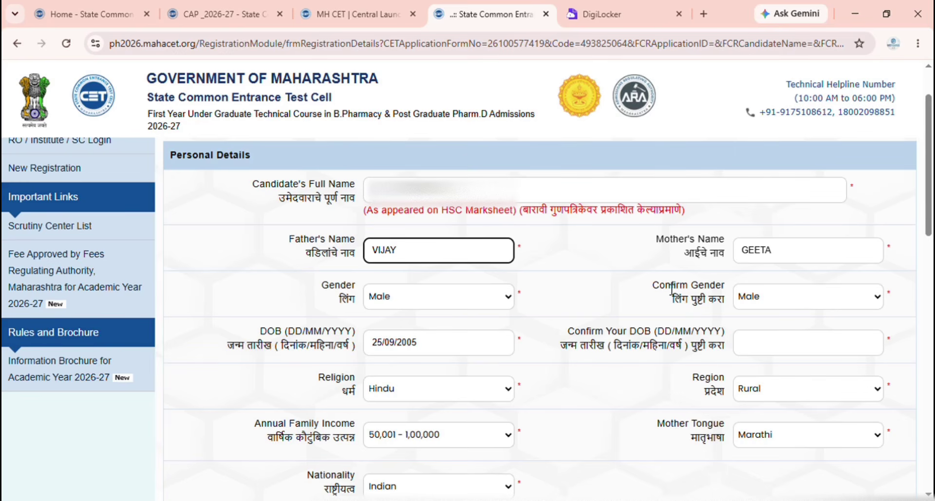
{"action": "scroll", "coordinate": [626, 290], "scroll_direction": "down", "scroll_amount": 2}
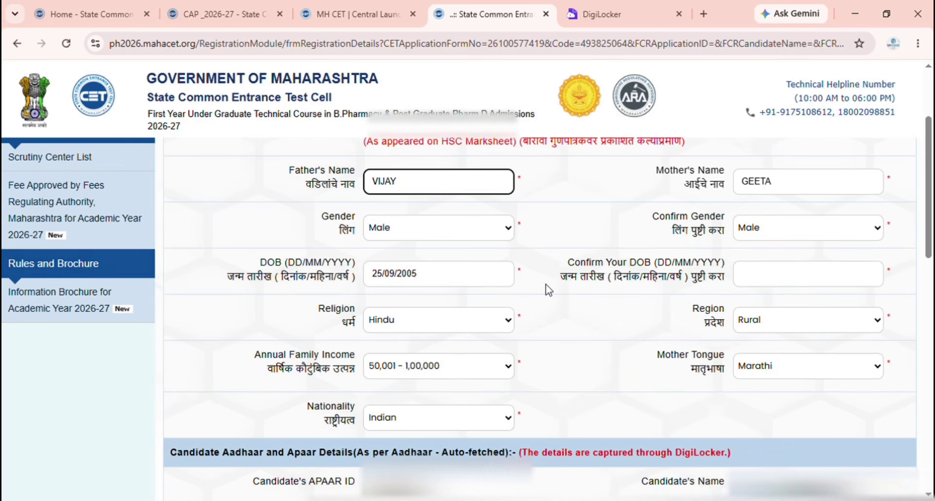
{"action": "left_click", "coordinate": [758, 281]}
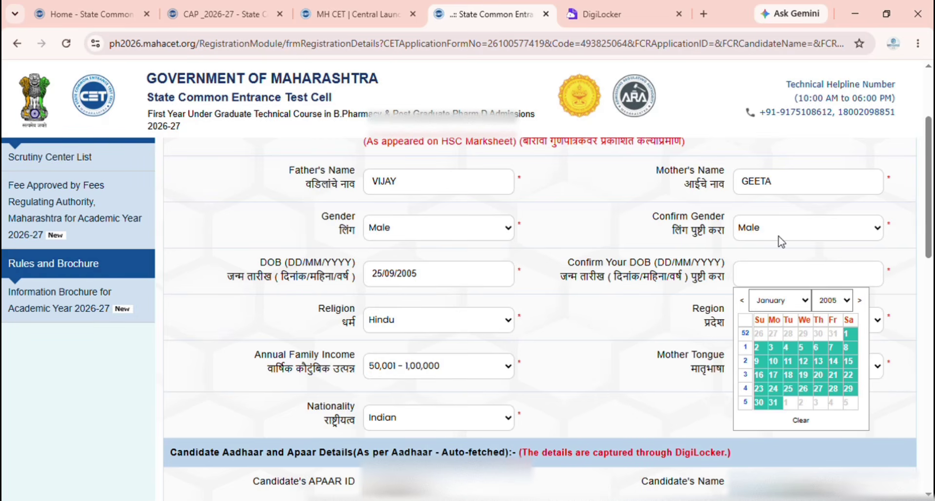
{"action": "key", "text": "s"}
{"action": "left_click", "coordinate": [759, 389]}
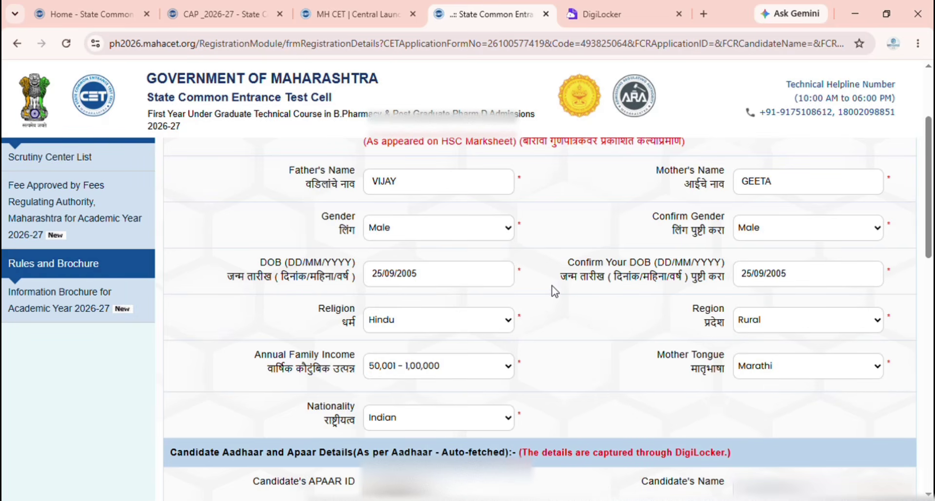
{"action": "scroll", "coordinate": [554, 291], "scroll_direction": "down", "scroll_amount": 4}
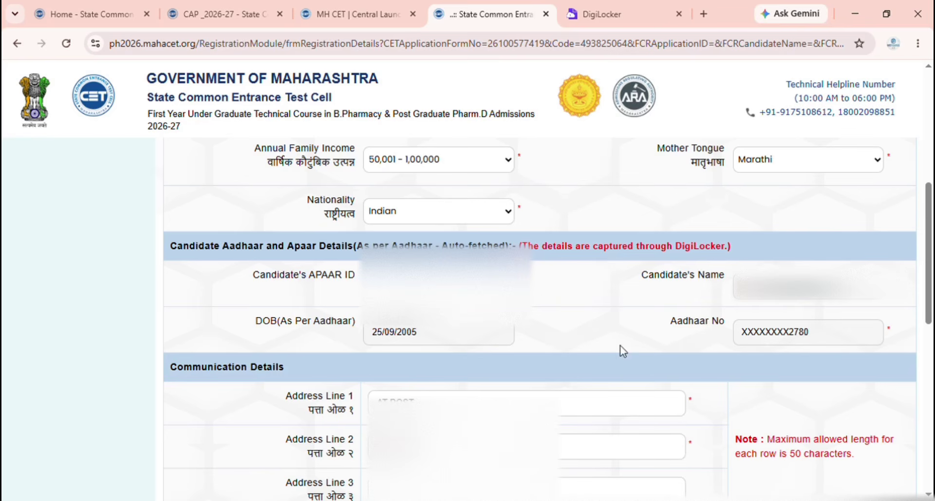
- Fill in the displayed captcha at the bottom of the form and submit the registration details
{"action": "scroll", "coordinate": [604, 244], "scroll_direction": "down", "scroll_amount": 4}
{"action": "scroll", "coordinate": [599, 250], "scroll_direction": "down", "scroll_amount": 1}
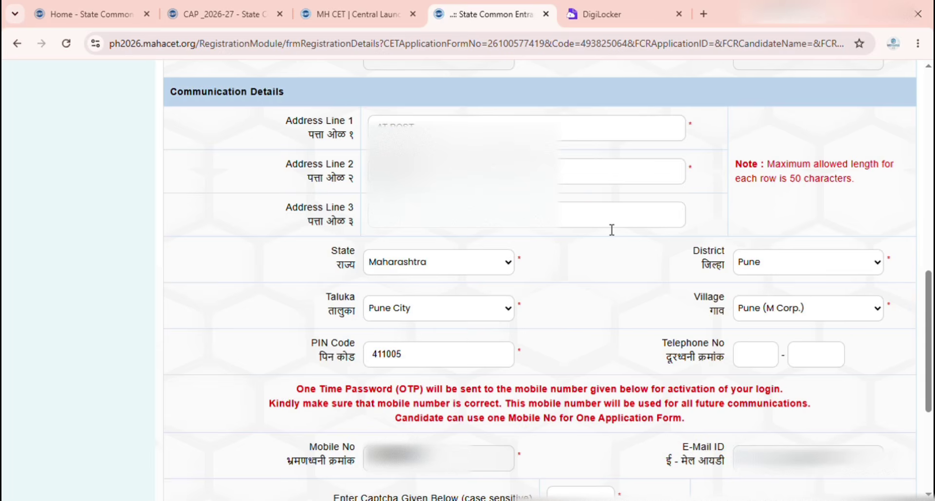
{"action": "scroll", "coordinate": [612, 230], "scroll_direction": "down", "scroll_amount": 4}
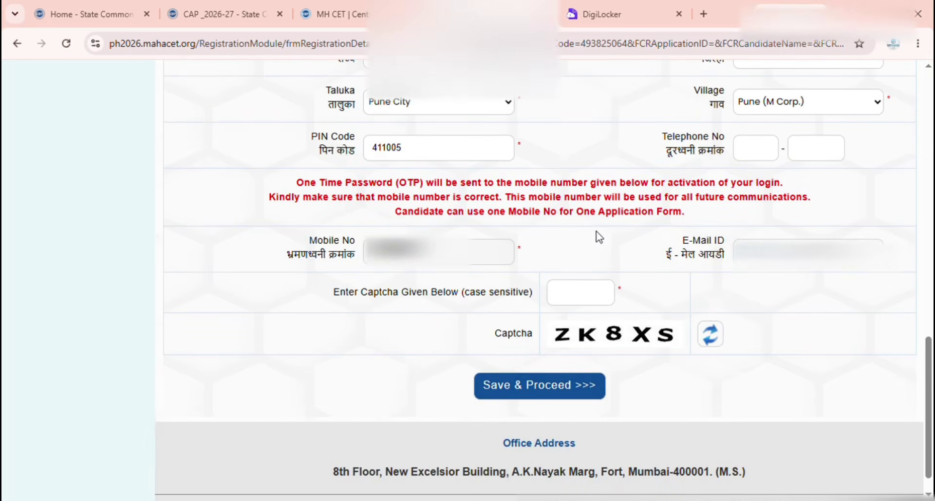
{"action": "left_click", "coordinate": [577, 299]}
{"action": "type", "text": "Z"}
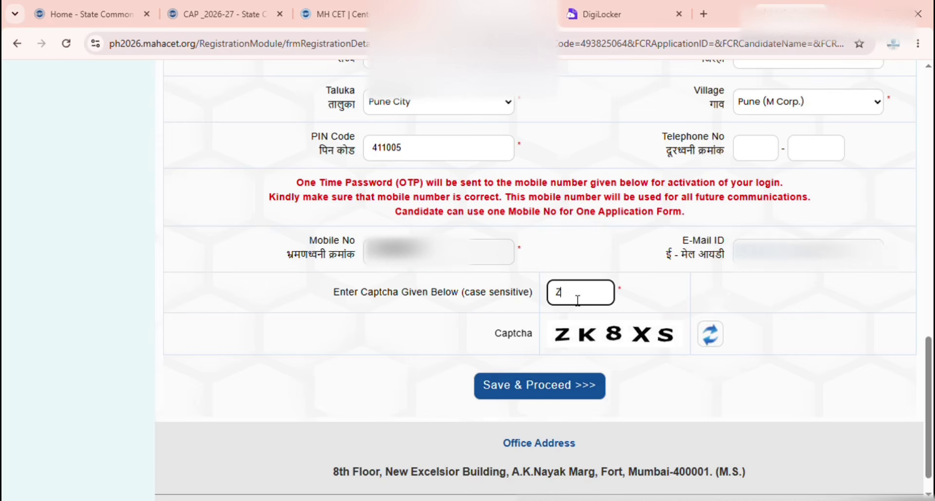
{"action": "type", "text": "K8XS"}
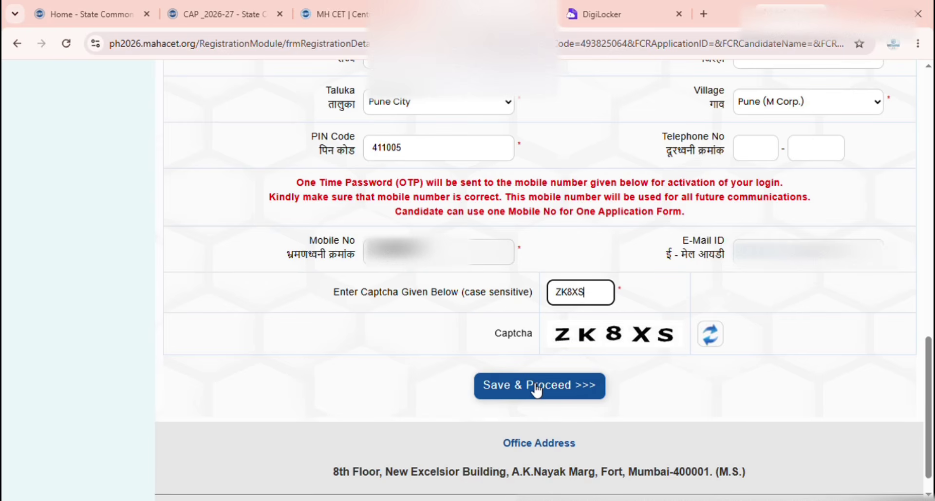
{"action": "left_click", "coordinate": [537, 387]}
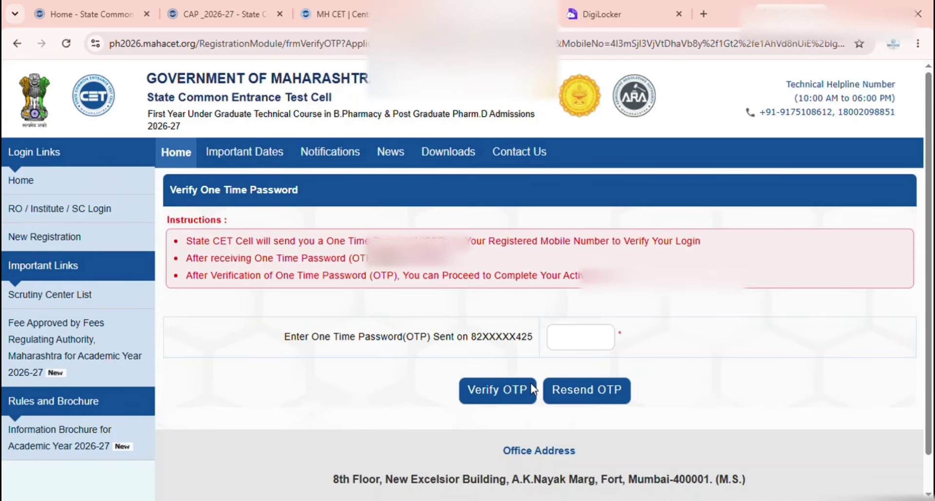
- Enter the one-time password received on the phone and verify it
{"action": "left_click", "coordinate": [572, 349]}
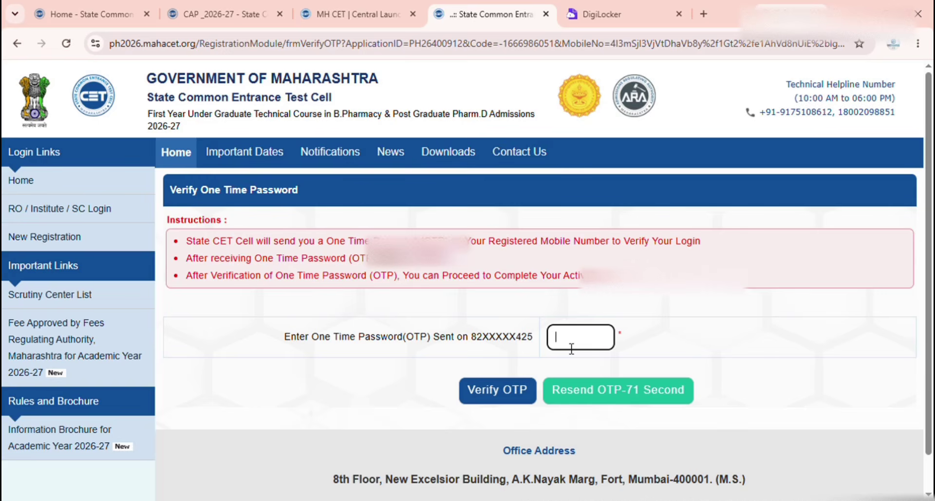
{"action": "left_click", "coordinate": [487, 395]}
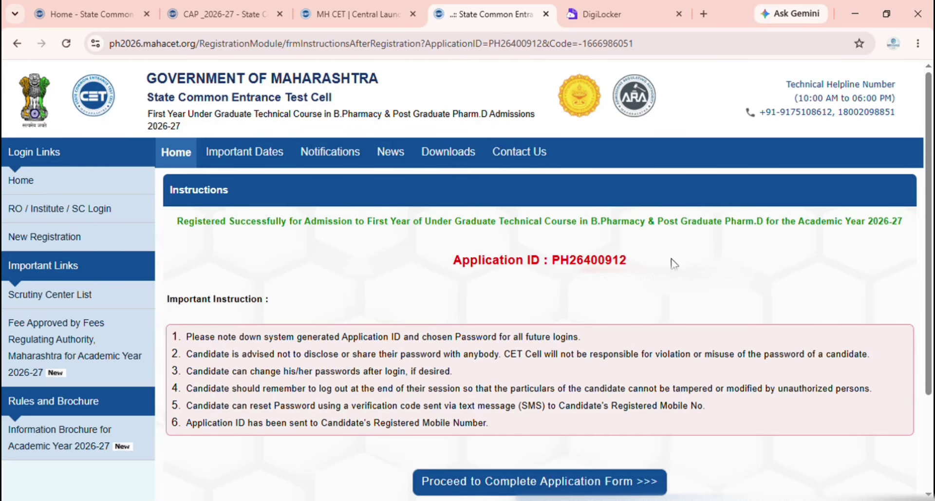
- Continue with 'Proceed to Complete Application Form >>>'
{"action": "scroll", "coordinate": [463, 253], "scroll_direction": "down", "scroll_amount": 3}
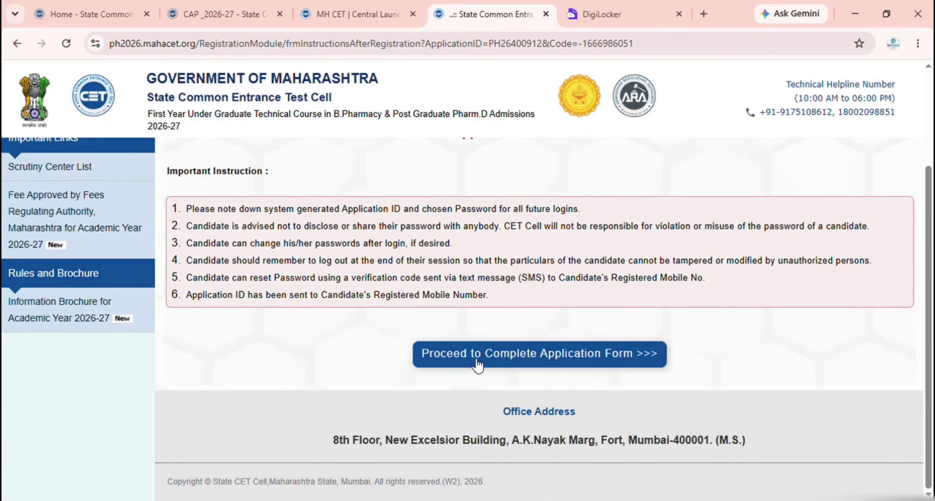
{"action": "left_click", "coordinate": [501, 361]}
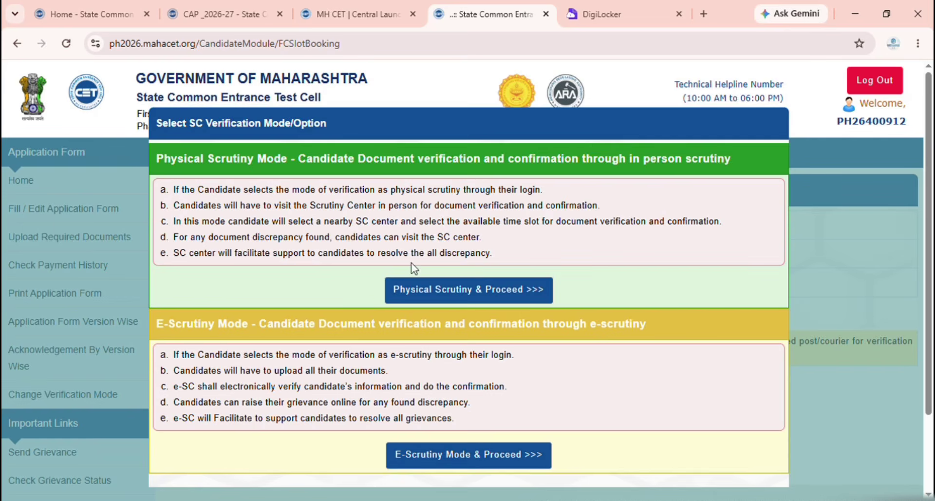
- Book the first Physical Scrutiny slot at SC6371, Dr. D.Y. Patil College of Pharmacy, Pune, on 03/08/2026
{"action": "left_click", "coordinate": [438, 298]}
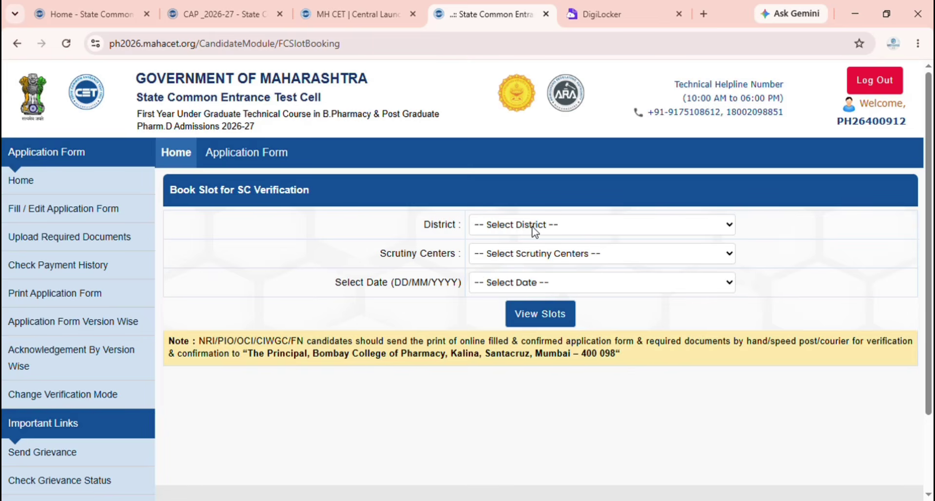
{"action": "left_click", "coordinate": [502, 357]}
{"action": "left_click", "coordinate": [385, 312]}
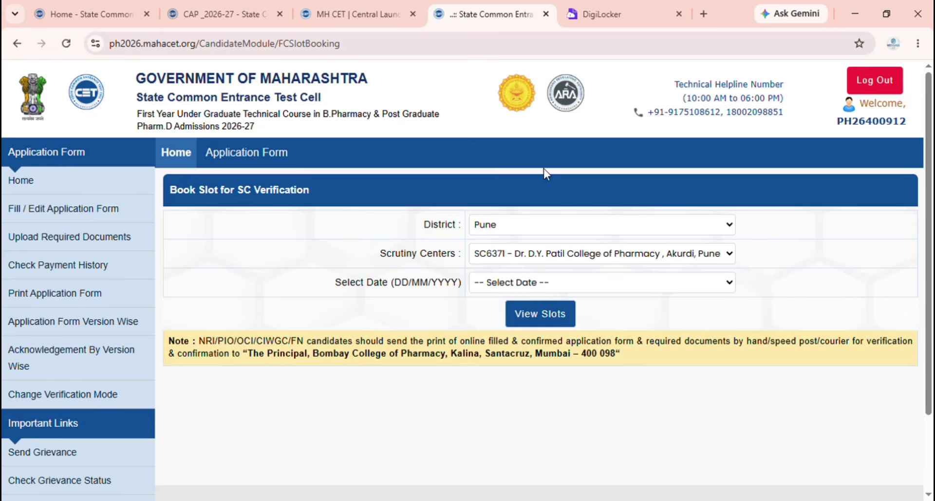
{"action": "left_click", "coordinate": [505, 112]}
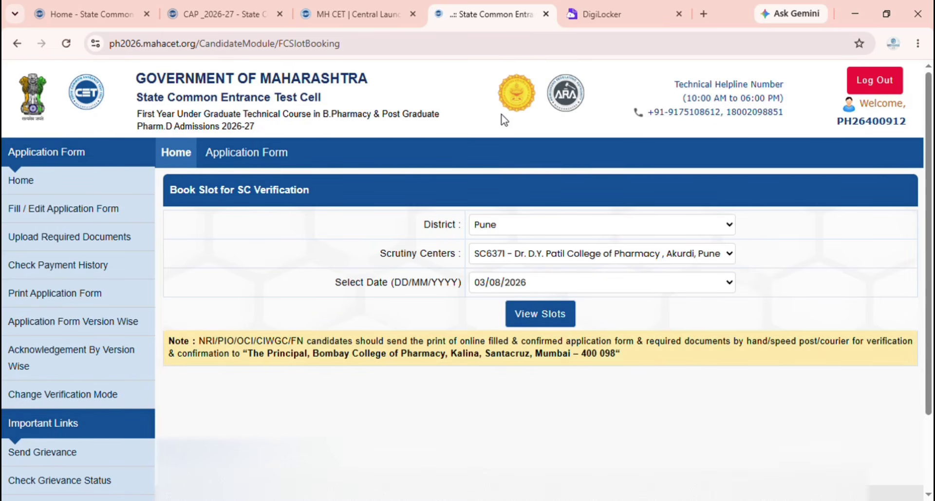
{"action": "left_click", "coordinate": [534, 316]}
{"action": "scroll", "coordinate": [533, 324], "scroll_direction": "down", "scroll_amount": 3}
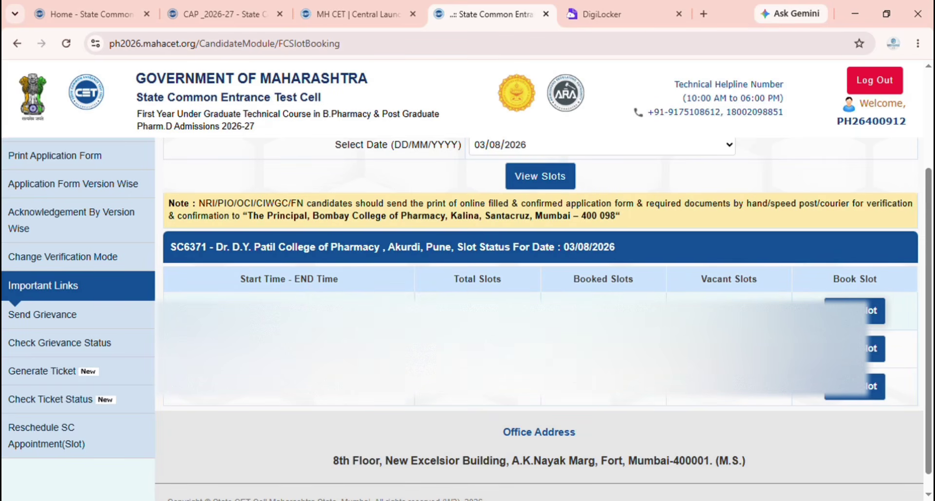
{"action": "left_click", "coordinate": [850, 312]}
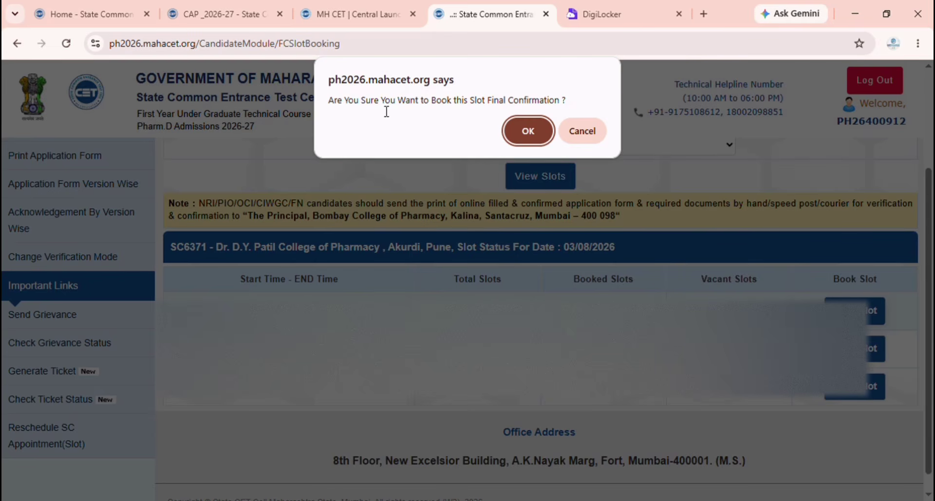
- Confirm the slot booking, review its details, and return to the Application Form welcome page
{"action": "left_click", "coordinate": [528, 130]}
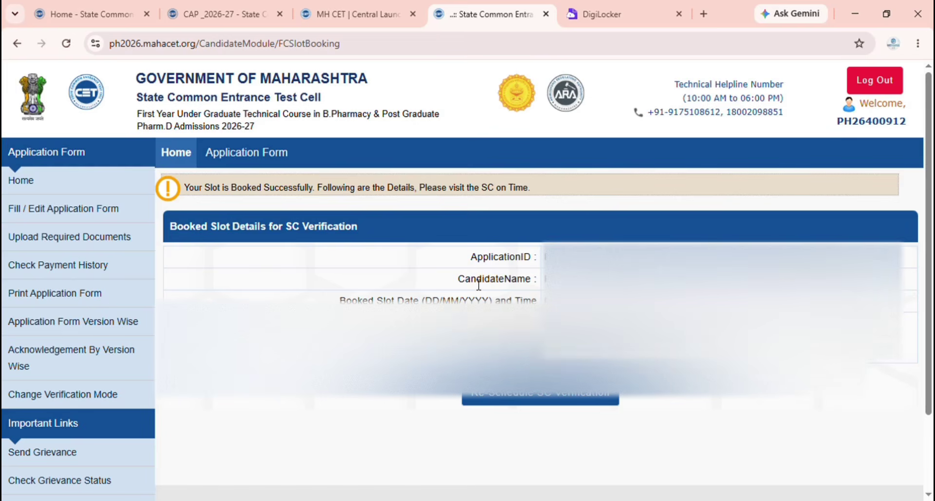
{"action": "scroll", "coordinate": [475, 275], "scroll_direction": "down", "scroll_amount": 1}
{"action": "scroll", "coordinate": [474, 314], "scroll_direction": "down", "scroll_amount": 1}
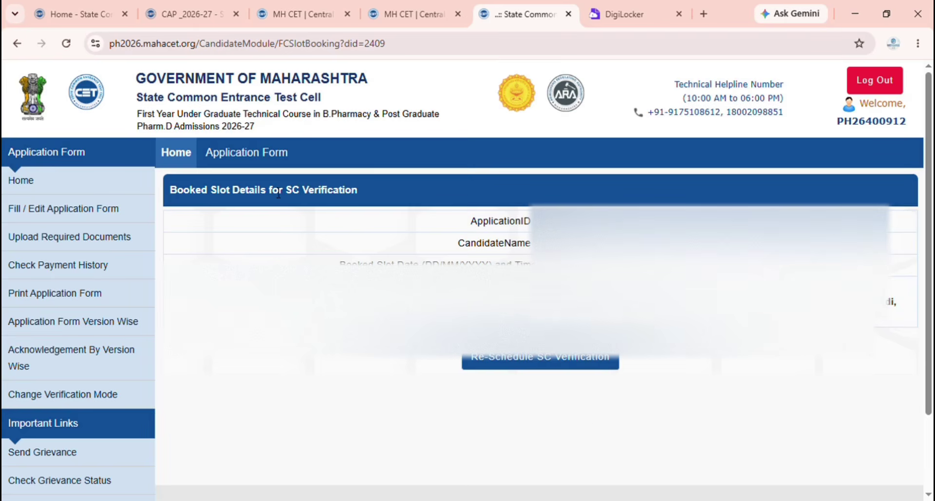
{"action": "left_click", "coordinate": [260, 161]}
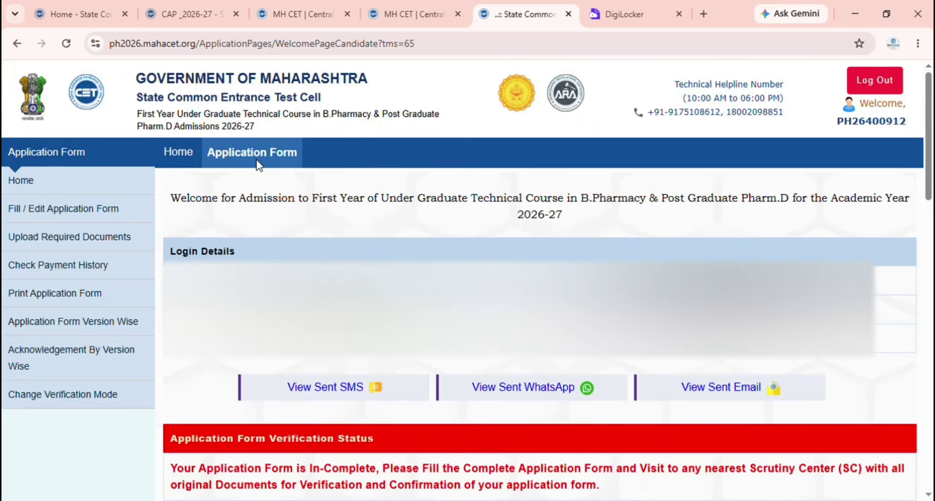
- Open Step 2, Candidature Type Details, from the Application Form Status table
{"action": "scroll", "coordinate": [411, 204], "scroll_direction": "down", "scroll_amount": 7}
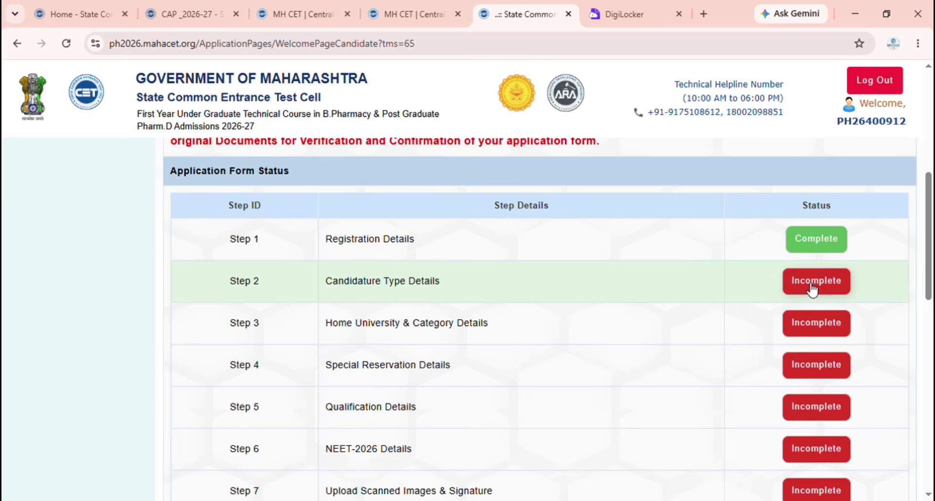
{"action": "scroll", "coordinate": [424, 302], "scroll_direction": "down", "scroll_amount": 4}
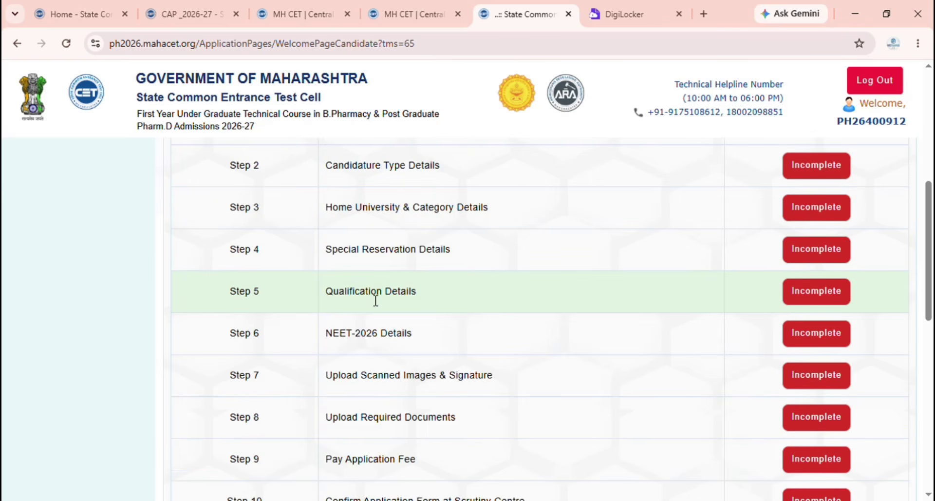
{"action": "scroll", "coordinate": [804, 175], "scroll_direction": "up", "scroll_amount": 2}
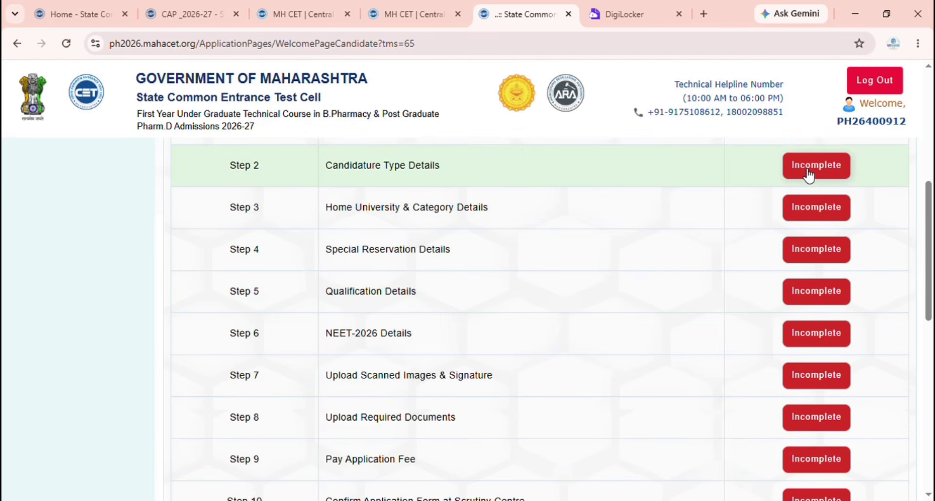
{"action": "left_click", "coordinate": [808, 174]}
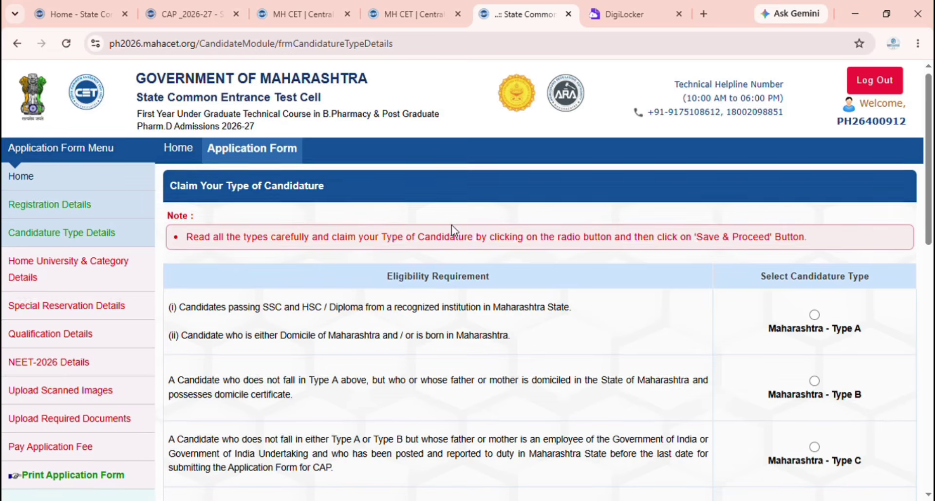
- Claim Maharashtra - Type A candidature and save it
{"action": "scroll", "coordinate": [453, 229], "scroll_direction": "down", "scroll_amount": 3}
{"action": "scroll", "coordinate": [432, 242], "scroll_direction": "up", "scroll_amount": 2}
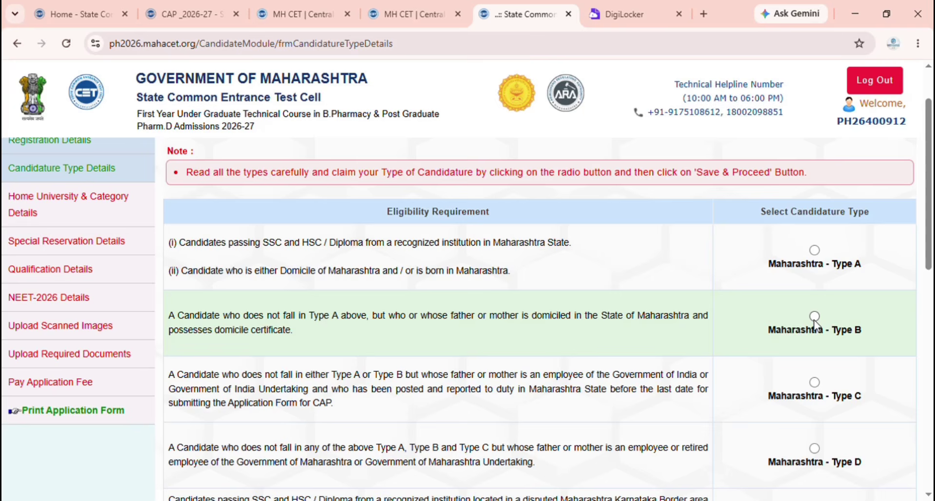
{"action": "left_click", "coordinate": [815, 250]}
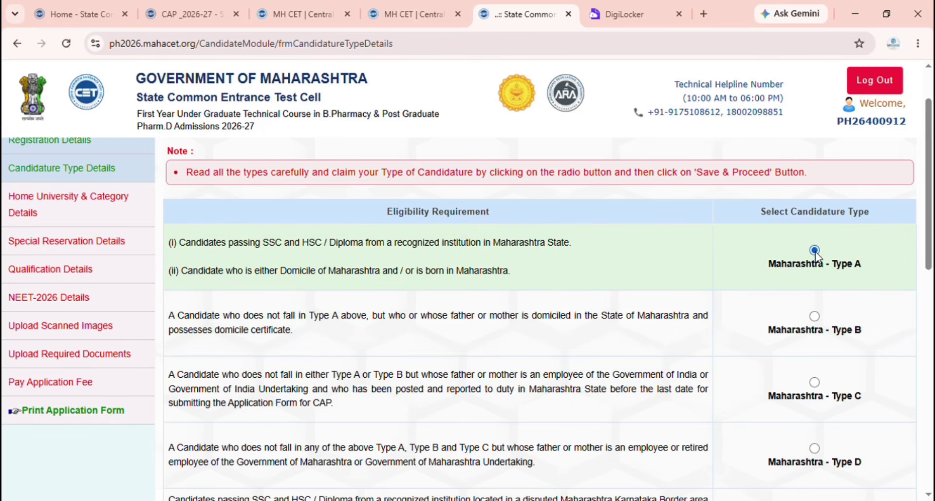
{"action": "scroll", "coordinate": [547, 288], "scroll_direction": "down", "scroll_amount": 5}
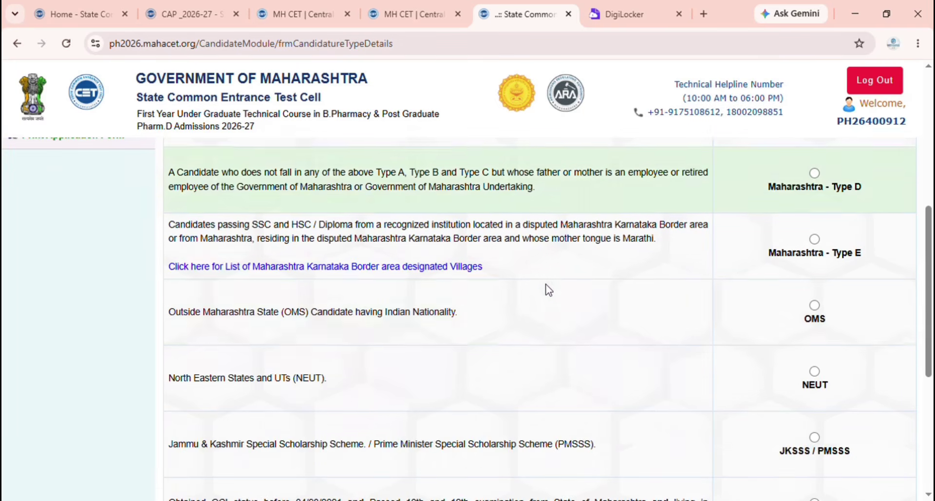
{"action": "scroll", "coordinate": [547, 291], "scroll_direction": "down", "scroll_amount": 3}
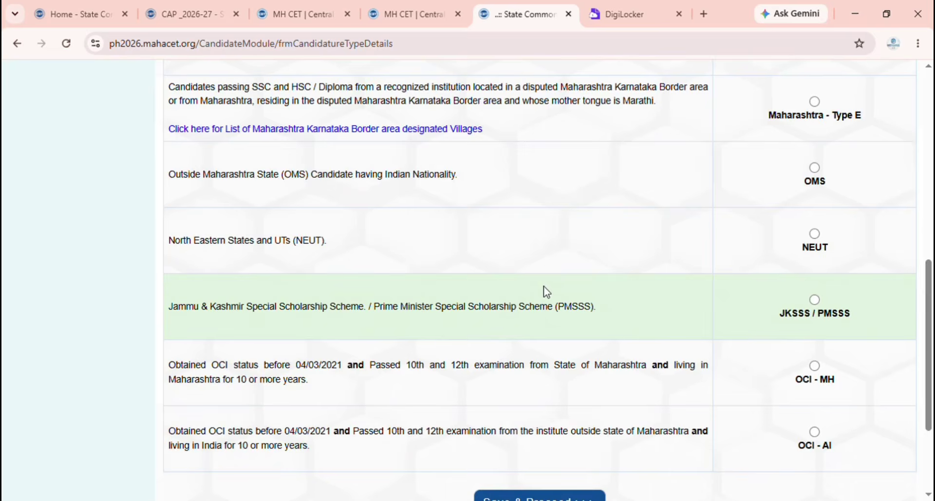
{"action": "scroll", "coordinate": [547, 291], "scroll_direction": "down", "scroll_amount": 3}
{"action": "left_click", "coordinate": [534, 369]}
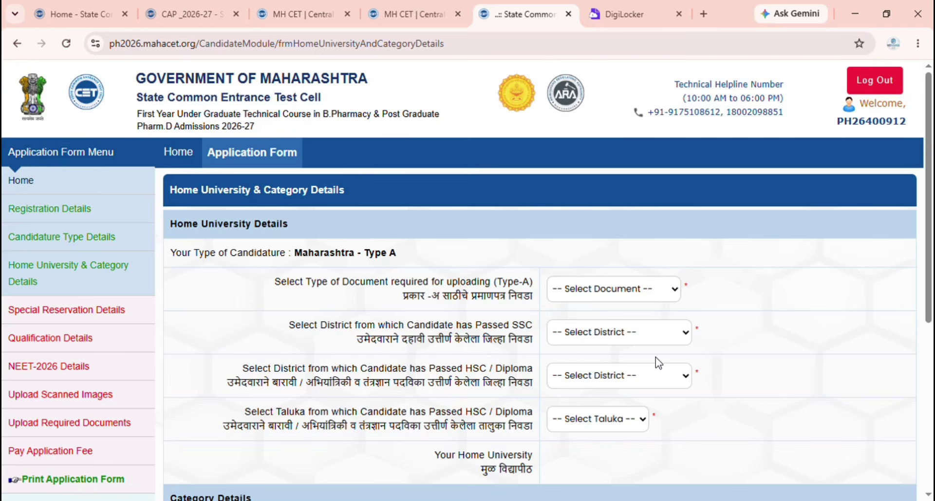
- Choose Domicile Certificate, Pune as SSC/HSC district, and Pune City as HSC taluka
{"action": "left_click", "coordinate": [623, 350]}
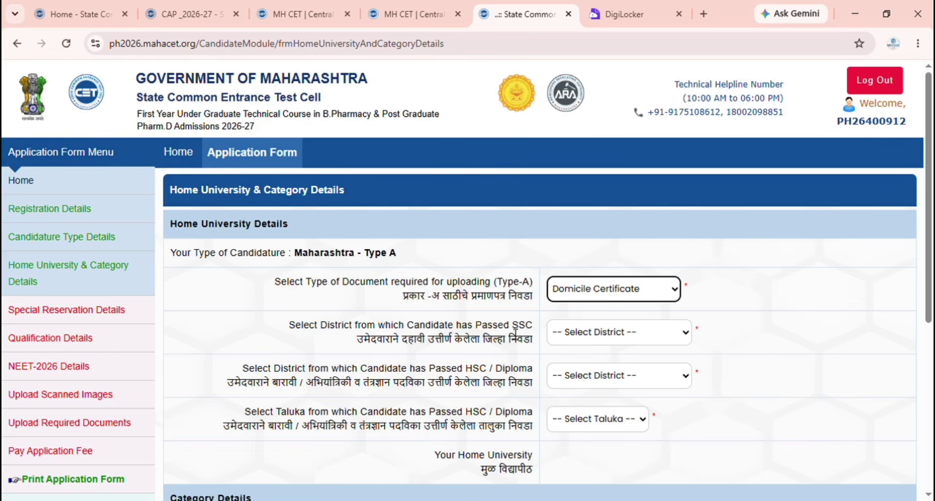
{"action": "left_click", "coordinate": [569, 332]}
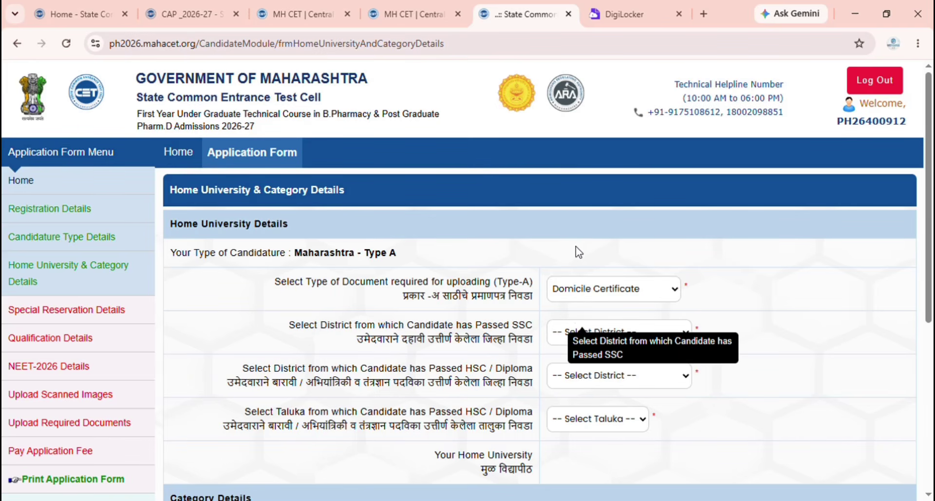
{"action": "left_click", "coordinate": [565, 118]}
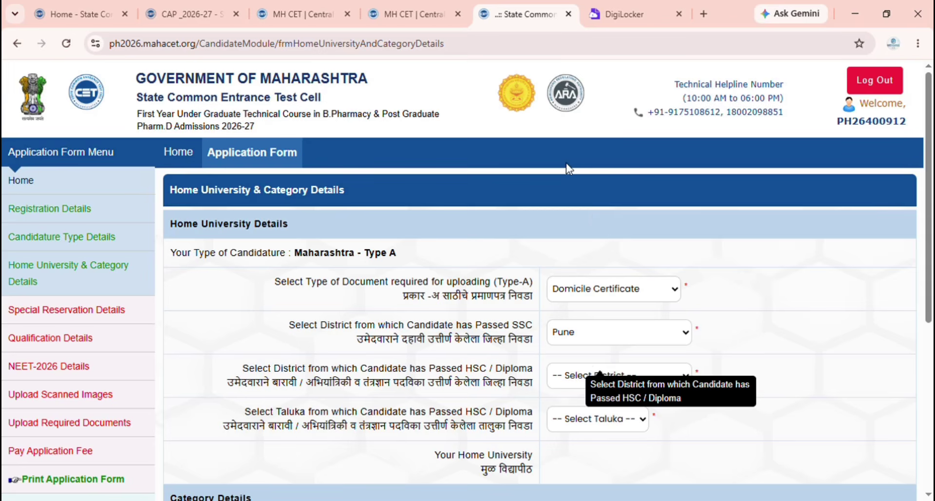
{"action": "scroll", "coordinate": [533, 317], "scroll_direction": "down", "scroll_amount": 1}
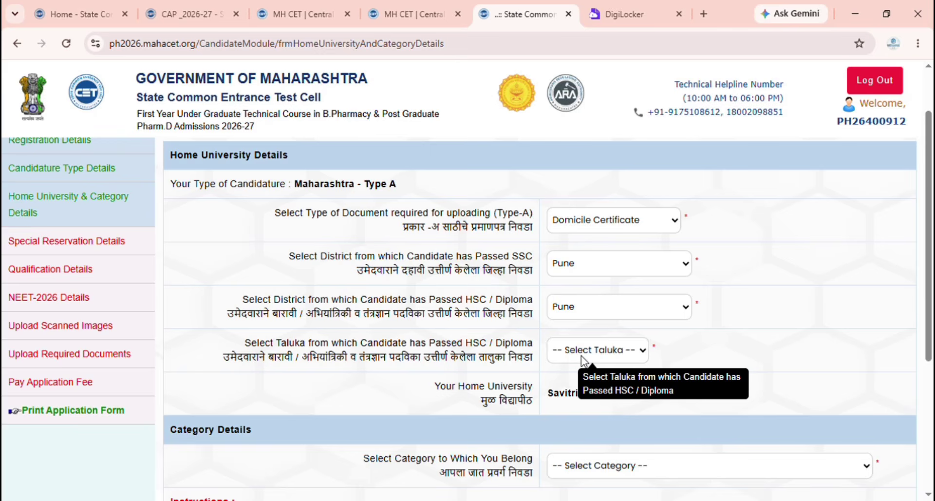
{"action": "left_click", "coordinate": [606, 341]}
{"action": "left_click", "coordinate": [590, 270]}
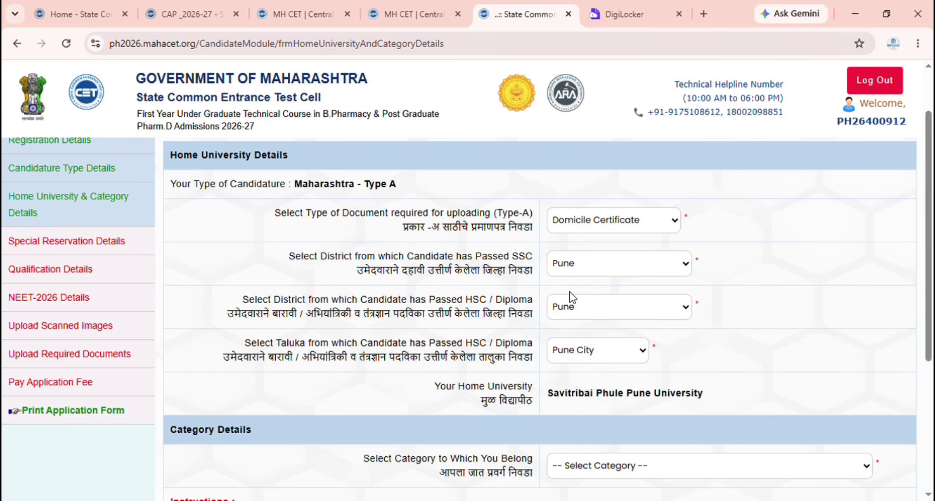
{"action": "scroll", "coordinate": [569, 293], "scroll_direction": "down", "scroll_amount": 3}
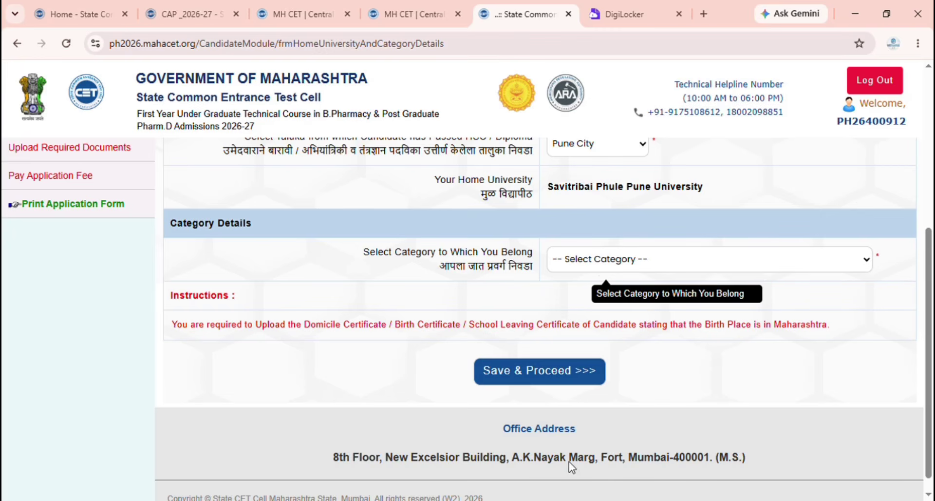
- Set the category to SEBC, caste to Maratha, and caste validity certificate to Available
{"action": "left_click", "coordinate": [580, 307]}
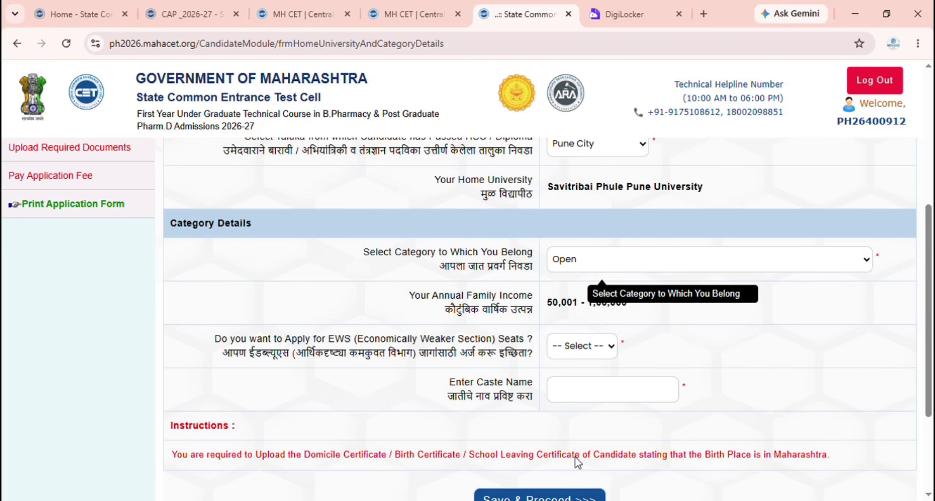
{"action": "left_click", "coordinate": [564, 474]}
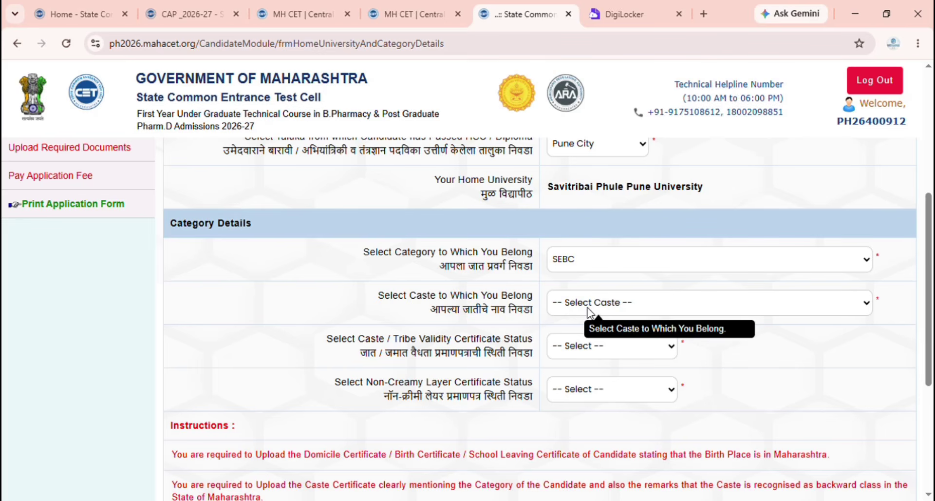
{"action": "left_click", "coordinate": [577, 348]}
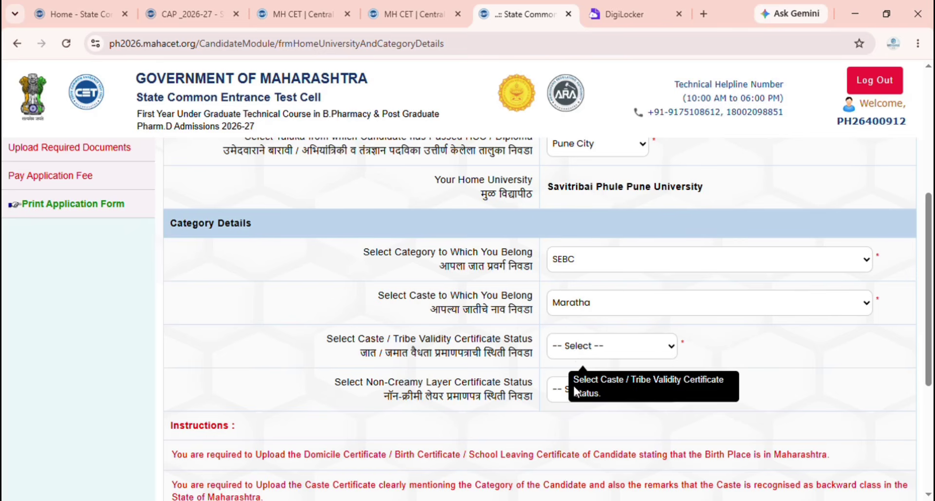
{"action": "left_click", "coordinate": [572, 348]}
{"action": "left_click", "coordinate": [567, 385]}
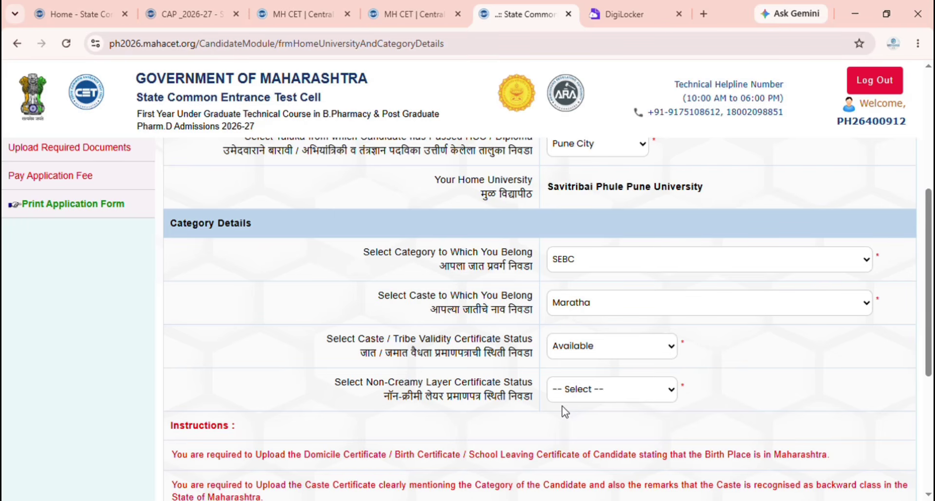
- Keep validity certificate as Available, mark non-creamy layer certificate Available, and save category details
{"action": "key", "text": "Down"}
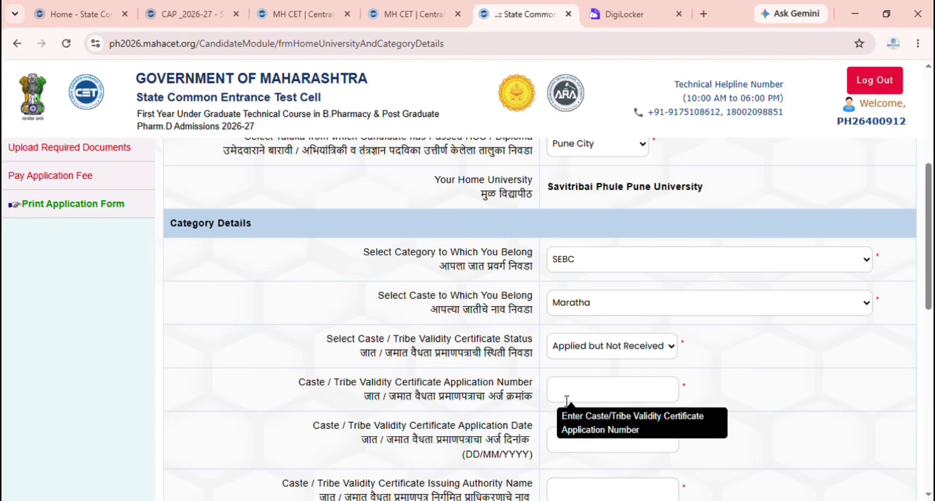
{"action": "left_click", "coordinate": [566, 395]}
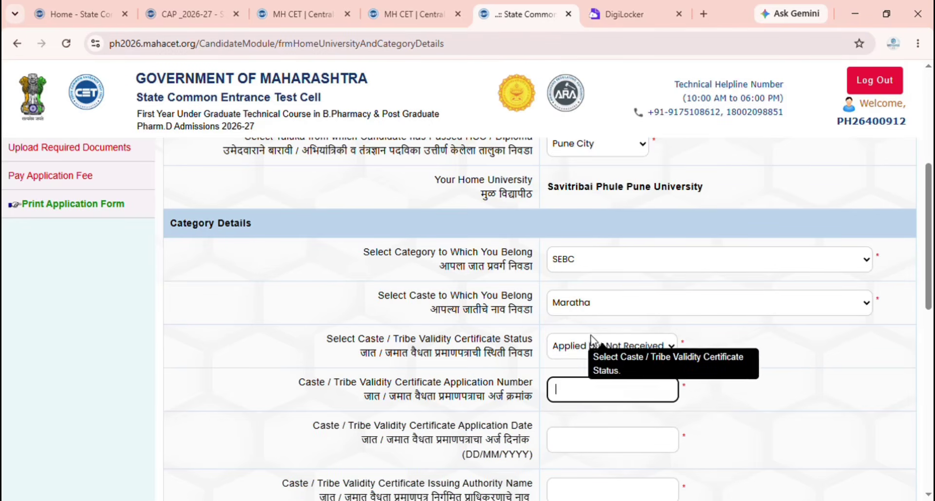
{"action": "scroll", "coordinate": [590, 345], "scroll_direction": "down", "scroll_amount": 1}
{"action": "scroll", "coordinate": [591, 332], "scroll_direction": "down", "scroll_amount": 1}
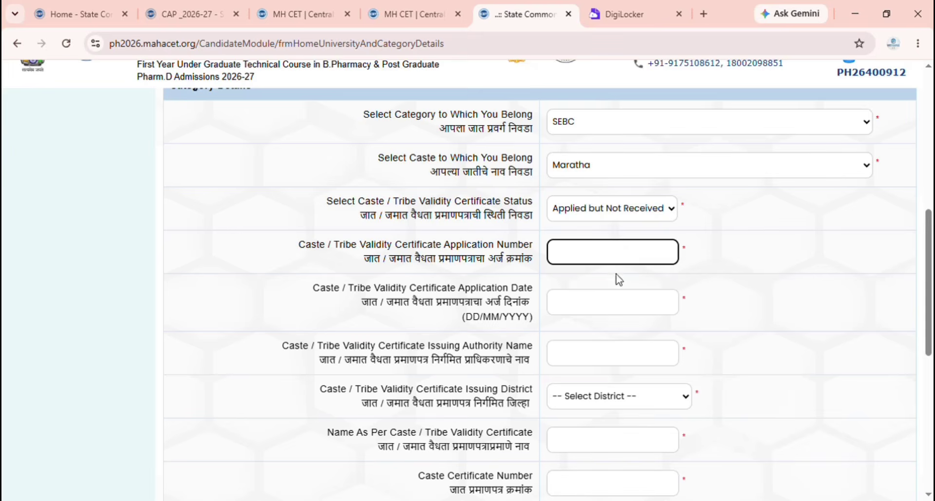
{"action": "scroll", "coordinate": [612, 322], "scroll_direction": "down", "scroll_amount": 1}
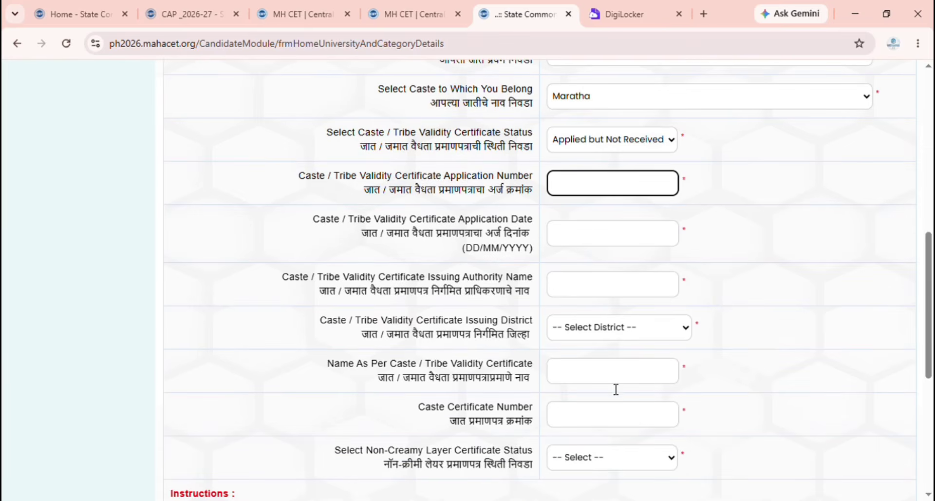
{"action": "scroll", "coordinate": [616, 388], "scroll_direction": "up", "scroll_amount": 1}
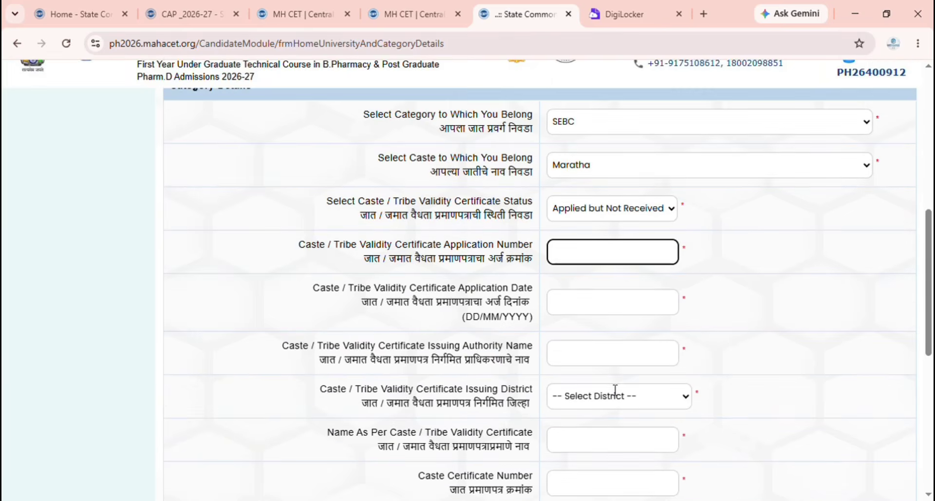
{"action": "left_click", "coordinate": [634, 212]}
{"action": "left_click", "coordinate": [579, 250]}
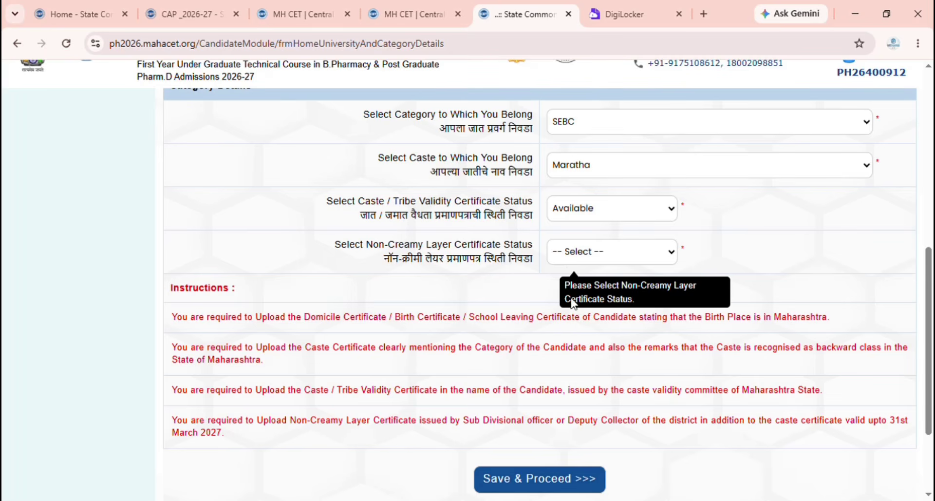
{"action": "left_click", "coordinate": [573, 298]}
{"action": "scroll", "coordinate": [583, 276], "scroll_direction": "down", "scroll_amount": 2}
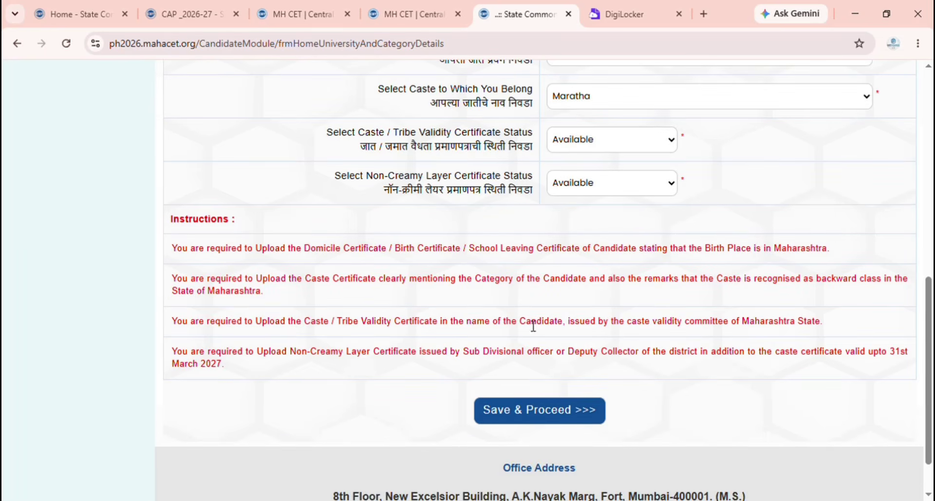
{"action": "left_click", "coordinate": [531, 410]}
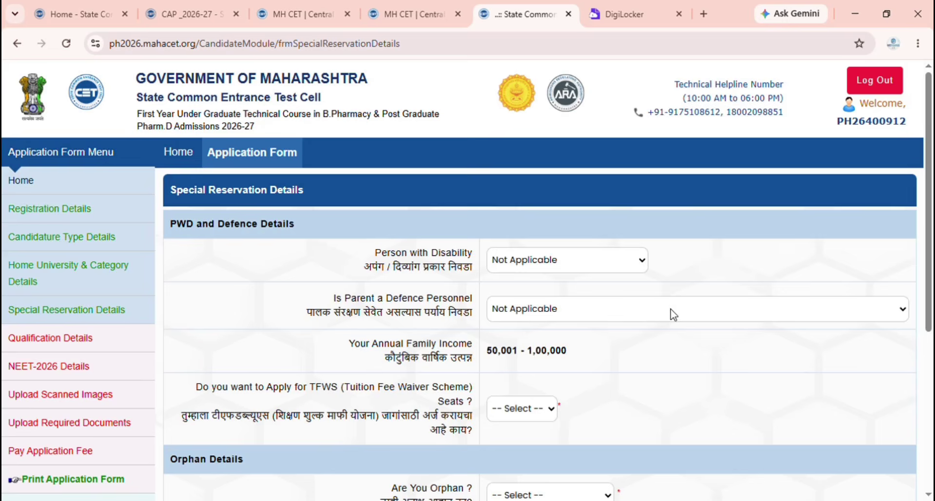
- Set TFWS to Yes, Orphan to No, and Minority Candidature to No, then save
{"action": "scroll", "coordinate": [673, 312], "scroll_direction": "down", "scroll_amount": 3}
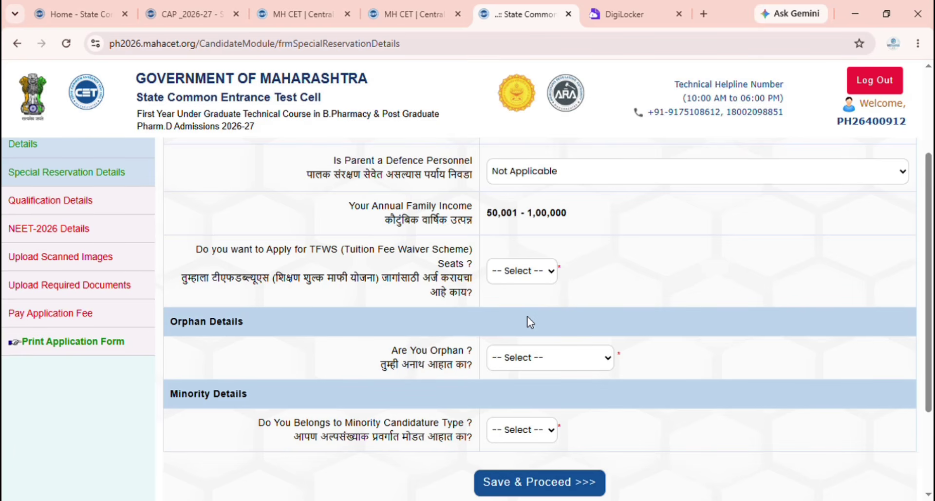
{"action": "left_click", "coordinate": [510, 333]}
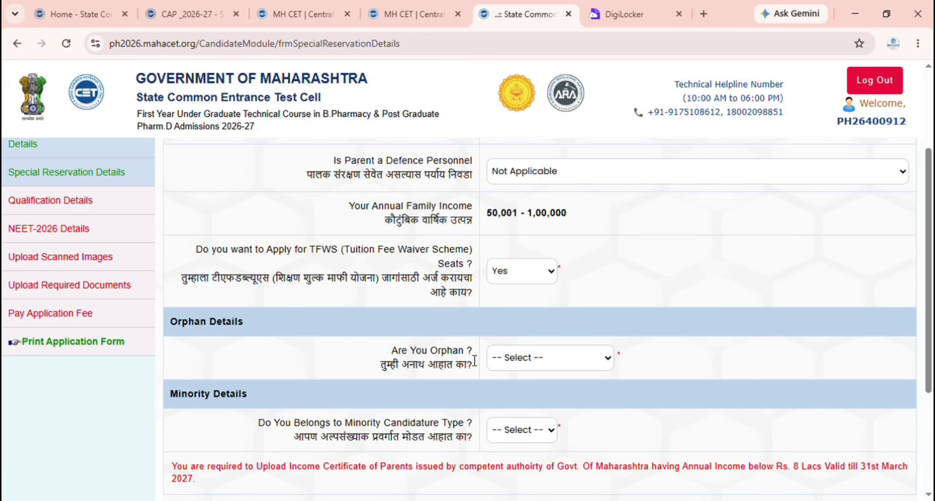
{"action": "left_click", "coordinate": [512, 360]}
{"action": "left_click", "coordinate": [499, 439]}
{"action": "scroll", "coordinate": [565, 292], "scroll_direction": "down", "scroll_amount": 3}
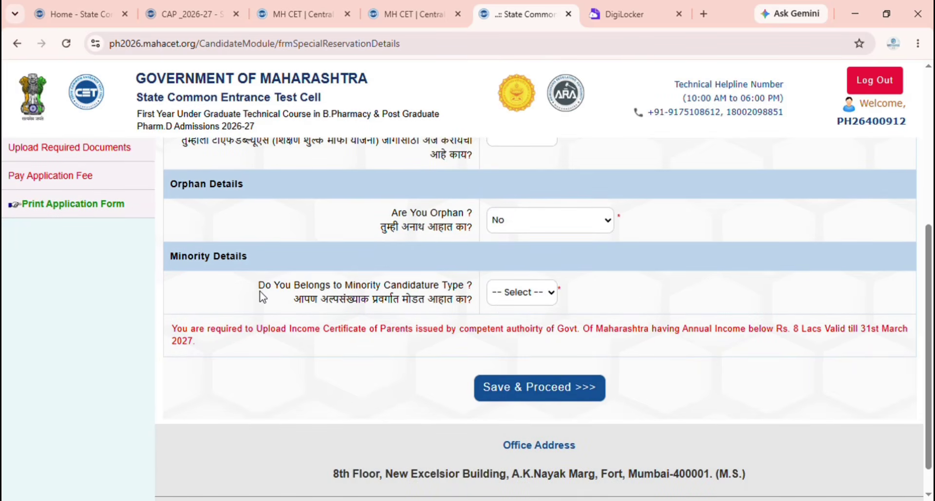
{"action": "left_click", "coordinate": [515, 298]}
{"action": "left_click", "coordinate": [503, 333]}
{"action": "left_click", "coordinate": [525, 389]}
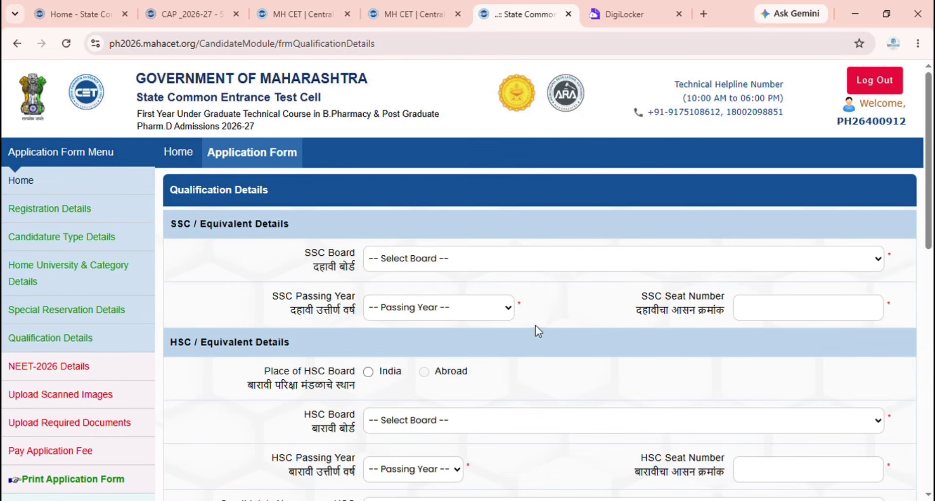
- Set the SSC board to Maharashtra State Board, passing year 2021, and enter the SSC seat number
{"action": "left_click", "coordinate": [458, 255]}
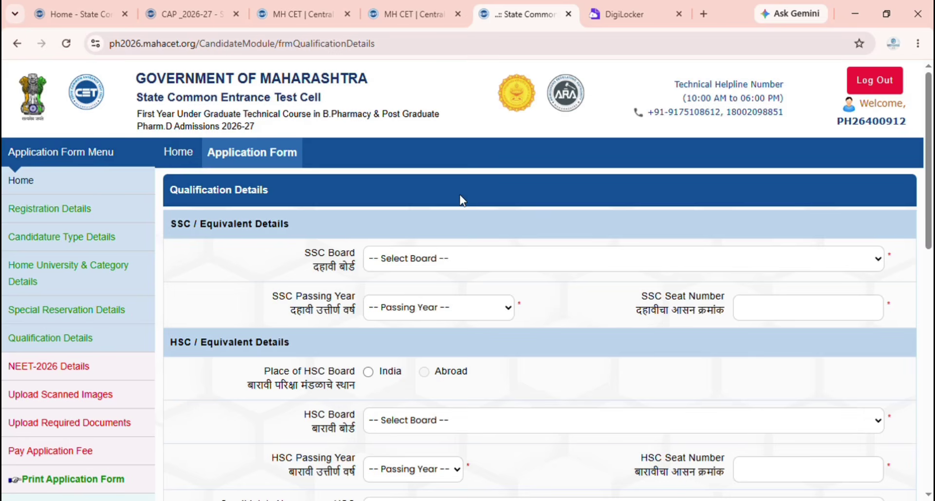
{"action": "left_click", "coordinate": [442, 50]}
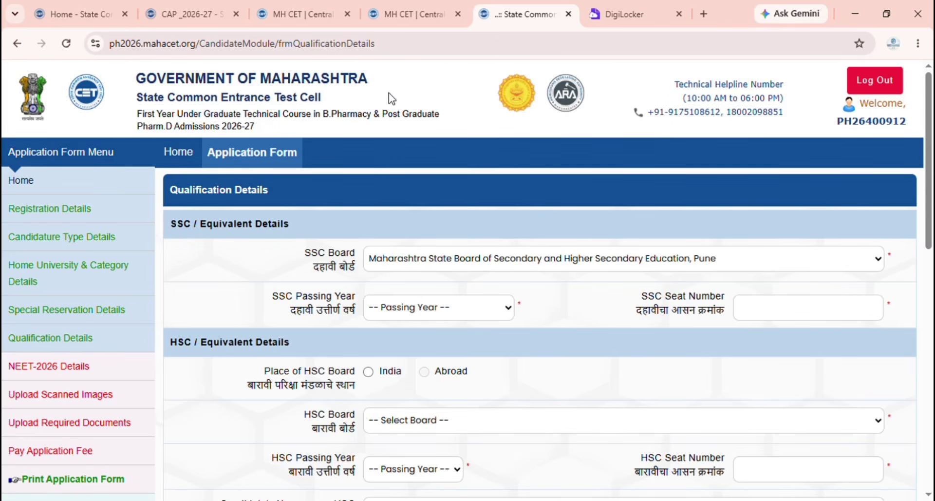
{"action": "left_click", "coordinate": [389, 80]}
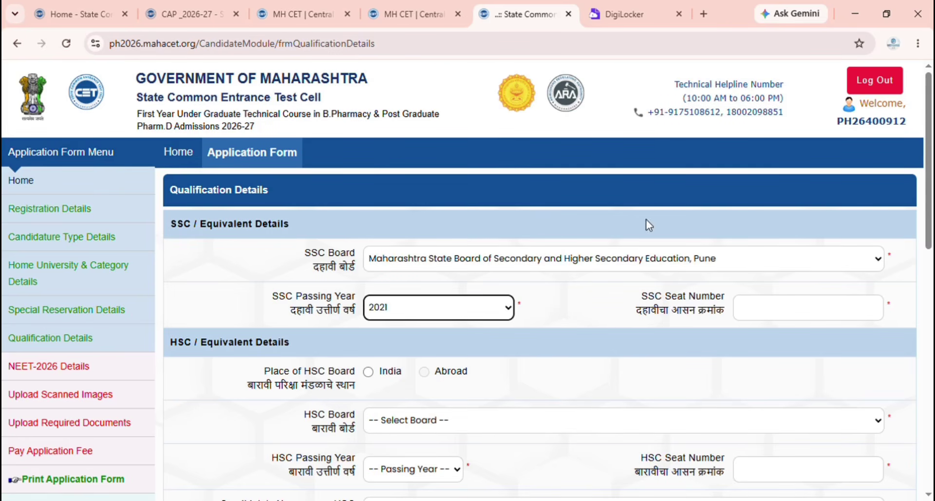
{"action": "left_click", "coordinate": [764, 316]}
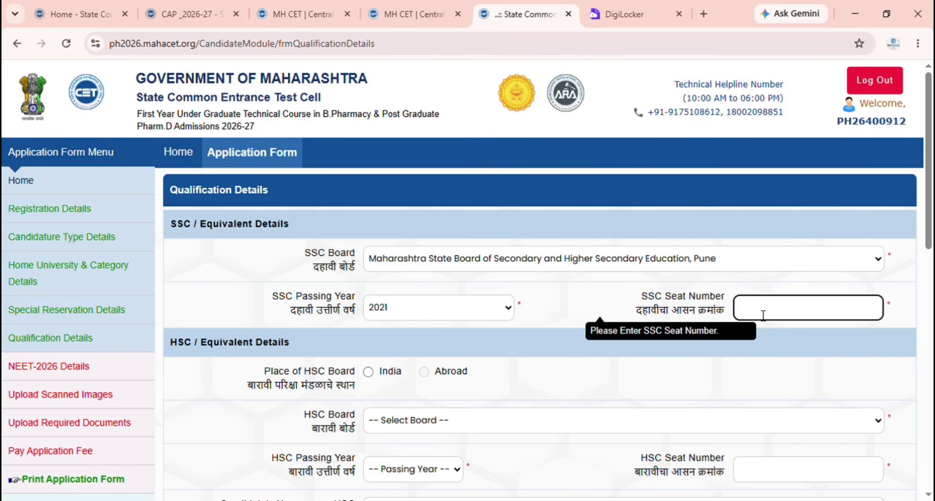
- Mark the HSC board as located in India and select Maharashtra State Board
{"action": "scroll", "coordinate": [591, 311], "scroll_direction": "down", "scroll_amount": 1}
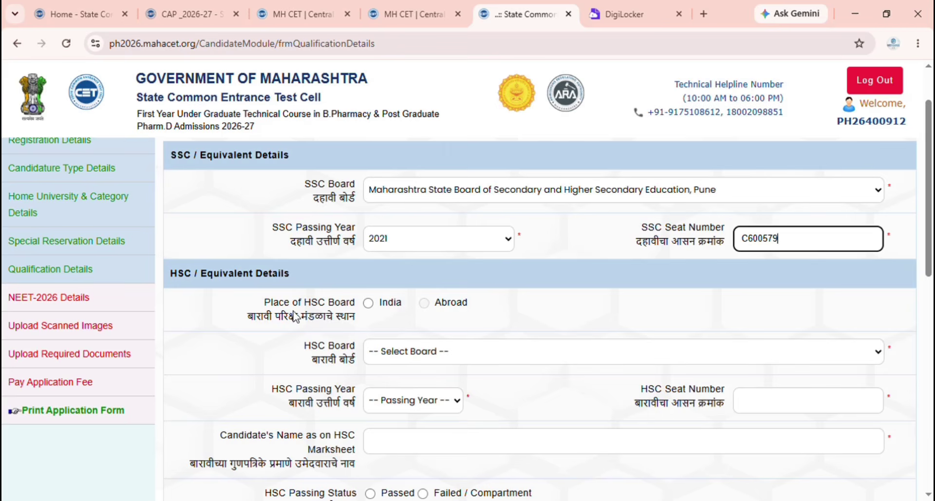
{"action": "left_click", "coordinate": [367, 303]}
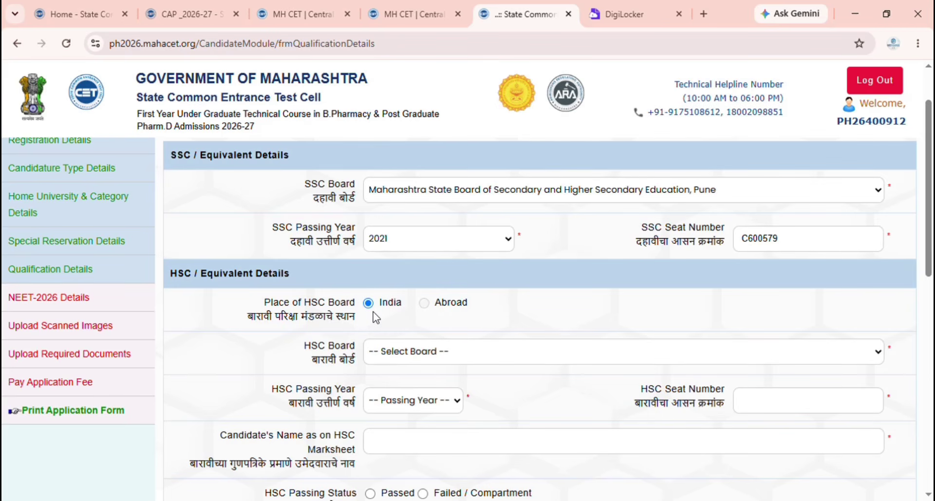
{"action": "scroll", "coordinate": [375, 317], "scroll_direction": "down", "scroll_amount": 1}
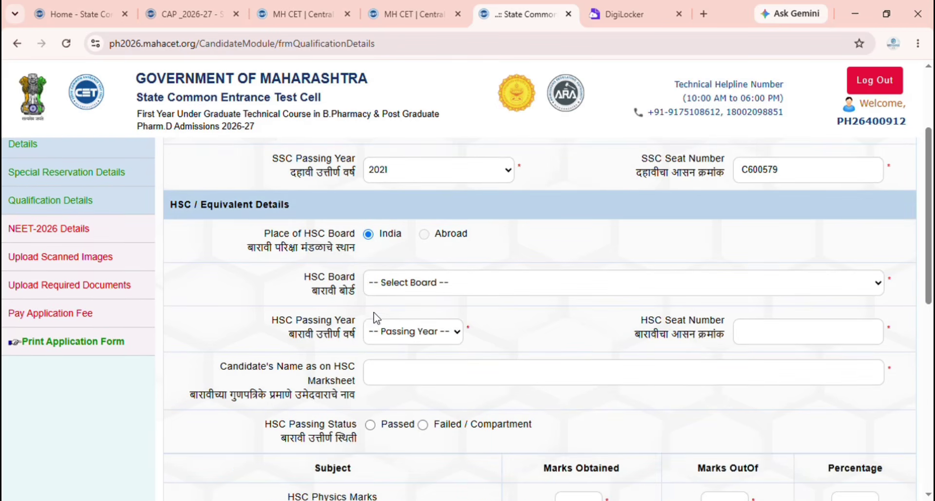
{"action": "left_click", "coordinate": [422, 290]}
{"action": "left_click", "coordinate": [439, 35]}
{"action": "scroll", "coordinate": [427, 215], "scroll_direction": "down", "scroll_amount": 1}
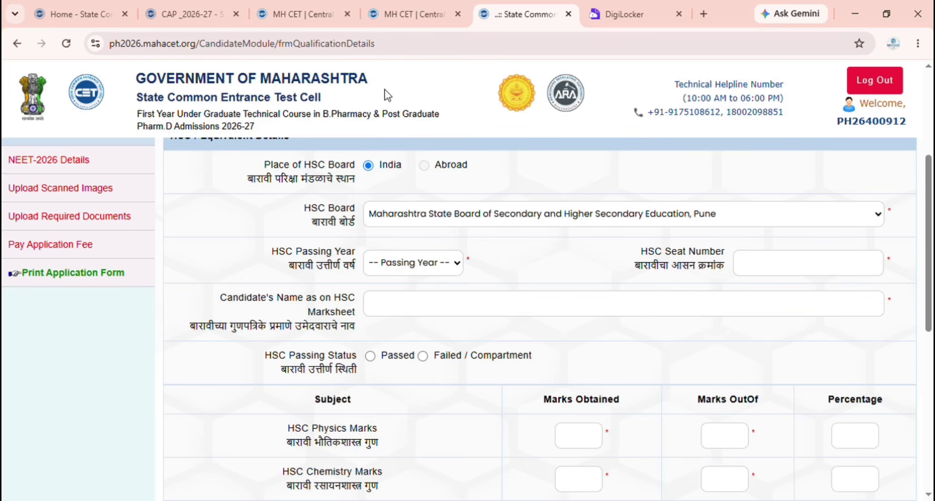
- Set the HSC passing year to 2023 and enter the HSC seat number
{"action": "left_click", "coordinate": [389, 127]}
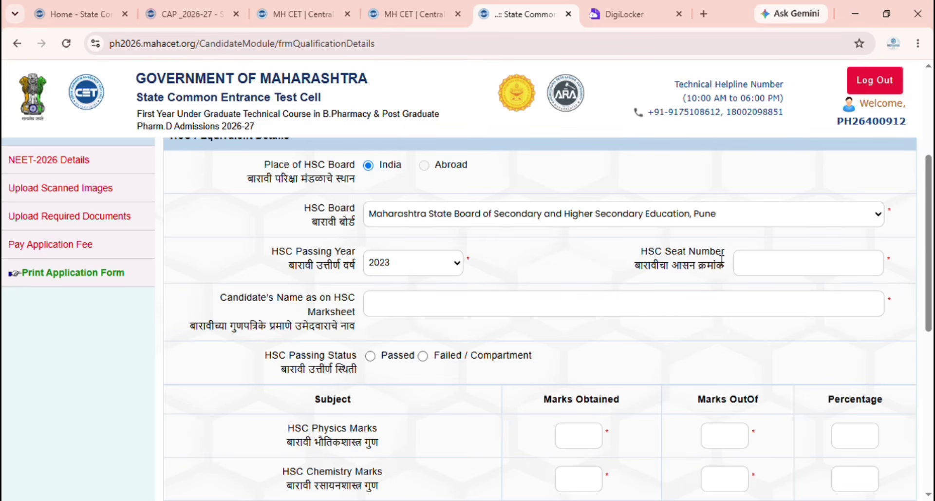
{"action": "left_click", "coordinate": [765, 269]}
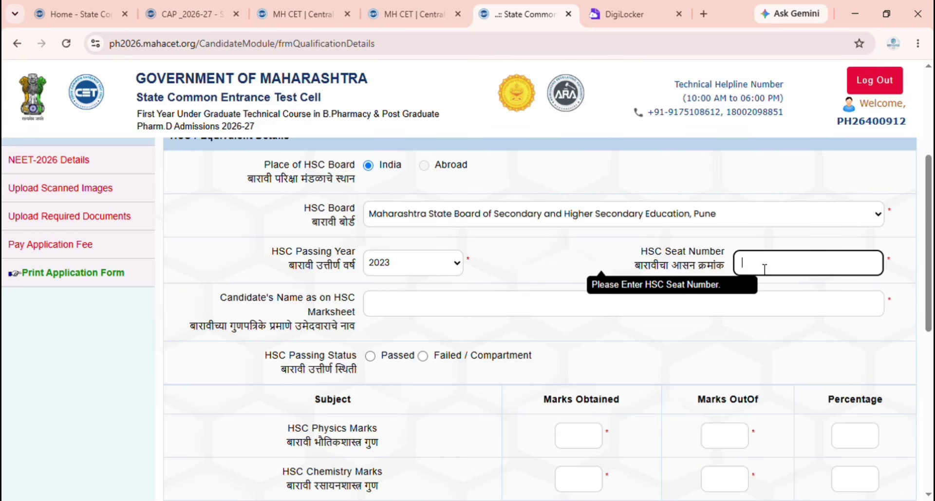
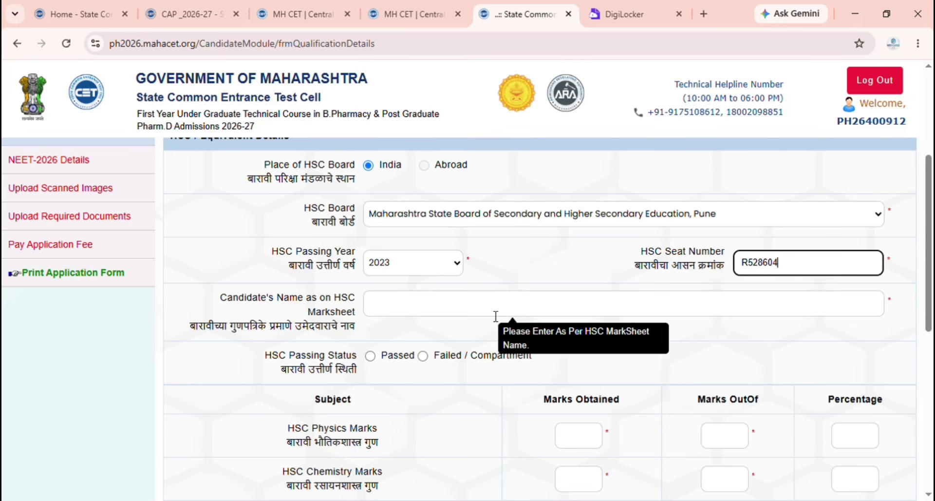
- Enter the candidate's name in capitals as on the marksheet and set HSC status to Passed
{"action": "left_click", "coordinate": [407, 308]}
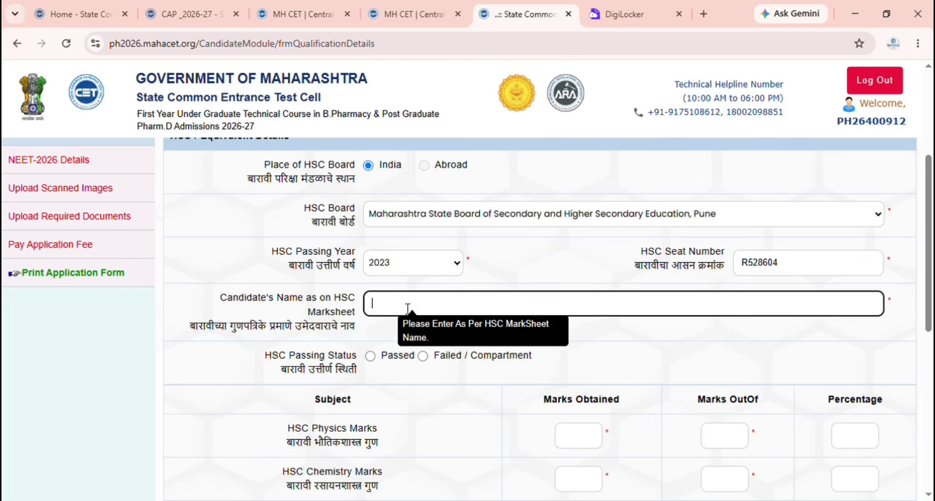
{"action": "type", "text": "pat"}
{"action": "key", "text": "BackSpace"}
{"action": "key", "text": "BackSpace"}
{"action": "key", "text": "BackSpace"}
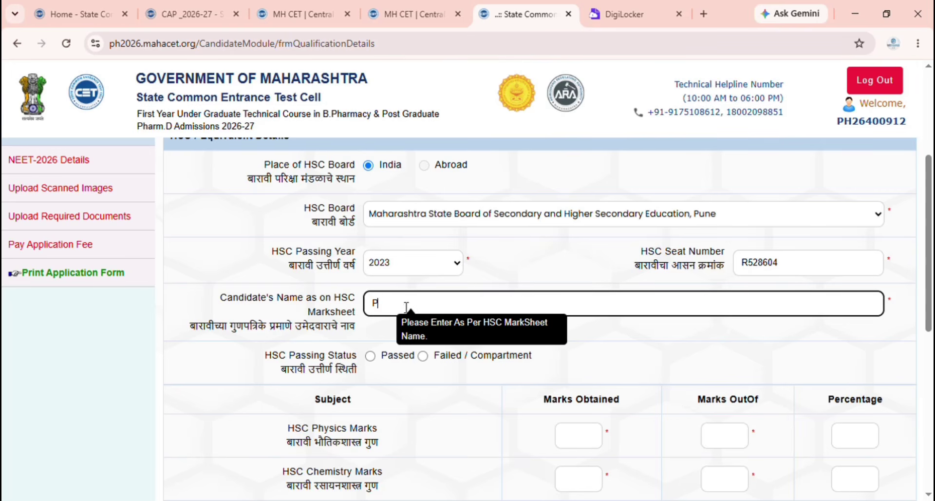
{"action": "scroll", "coordinate": [406, 307], "scroll_direction": "down", "scroll_amount": 1}
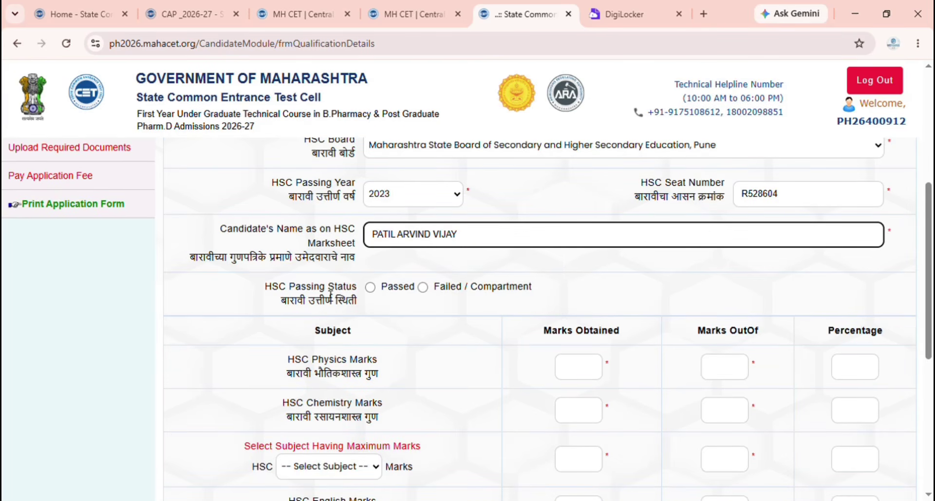
{"action": "left_click", "coordinate": [423, 287]}
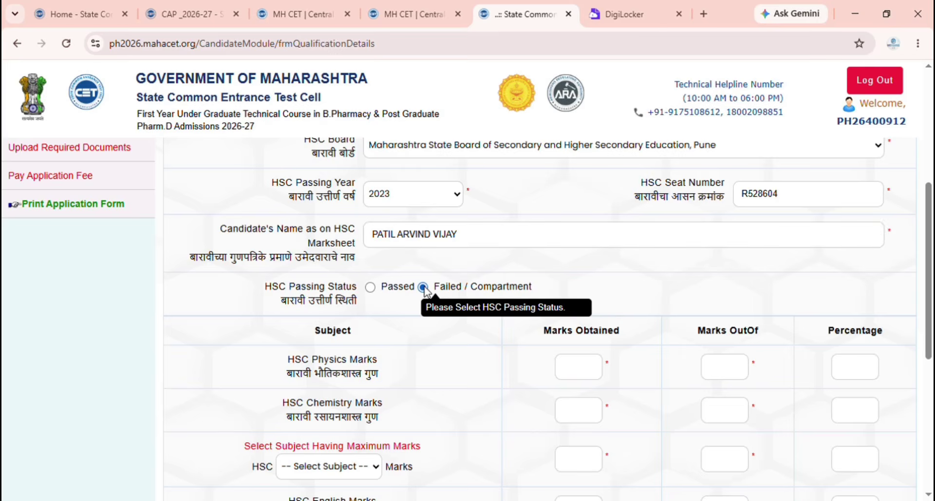
{"action": "left_click", "coordinate": [370, 287]}
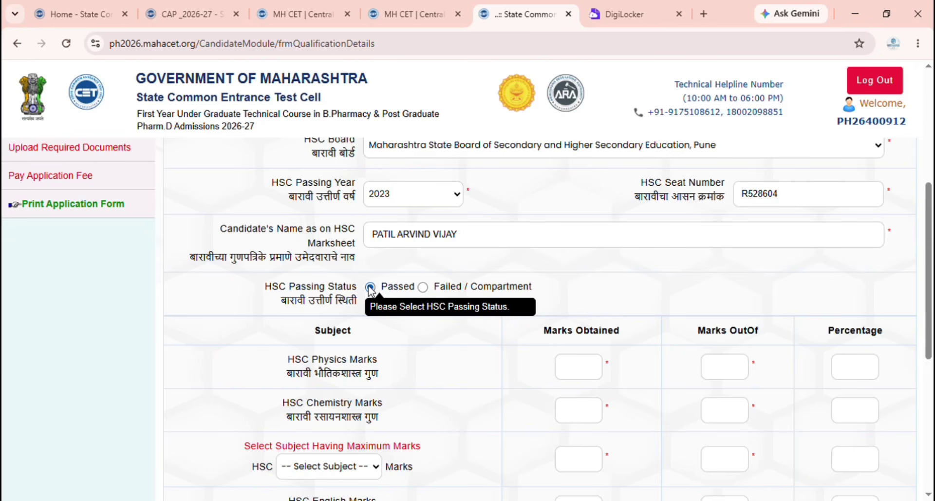
- Enter HSC Physics marks 70/100 and Chemistry 82/100, showing their percentages
{"action": "scroll", "coordinate": [428, 290], "scroll_direction": "down", "scroll_amount": 1}
{"action": "scroll", "coordinate": [396, 295], "scroll_direction": "down", "scroll_amount": 1}
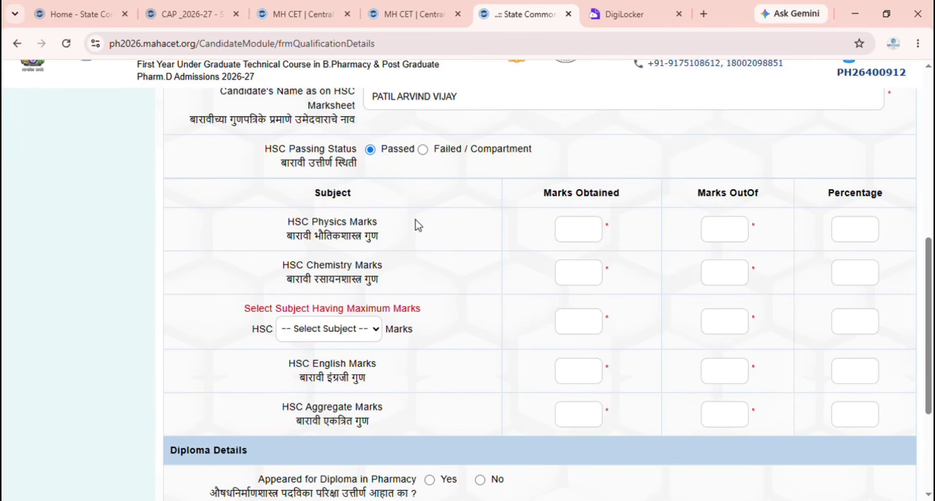
{"action": "left_click", "coordinate": [571, 231]}
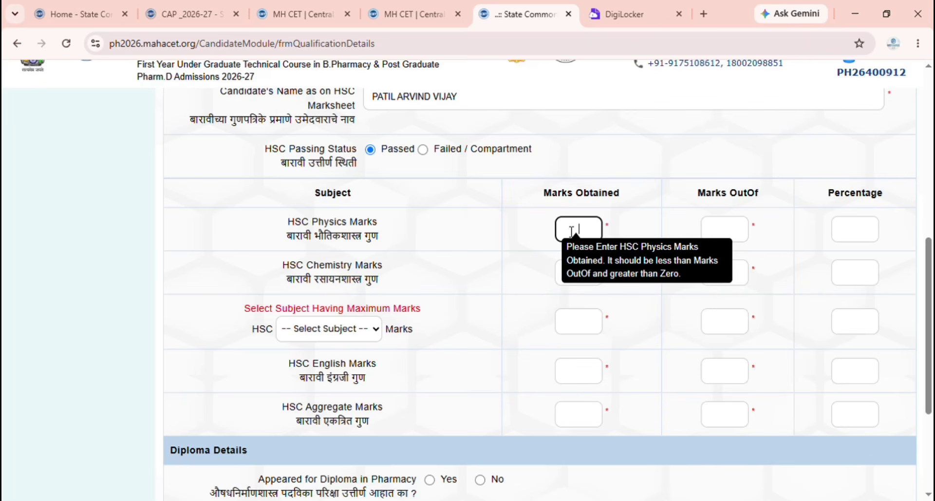
{"action": "type", "text": "70"}
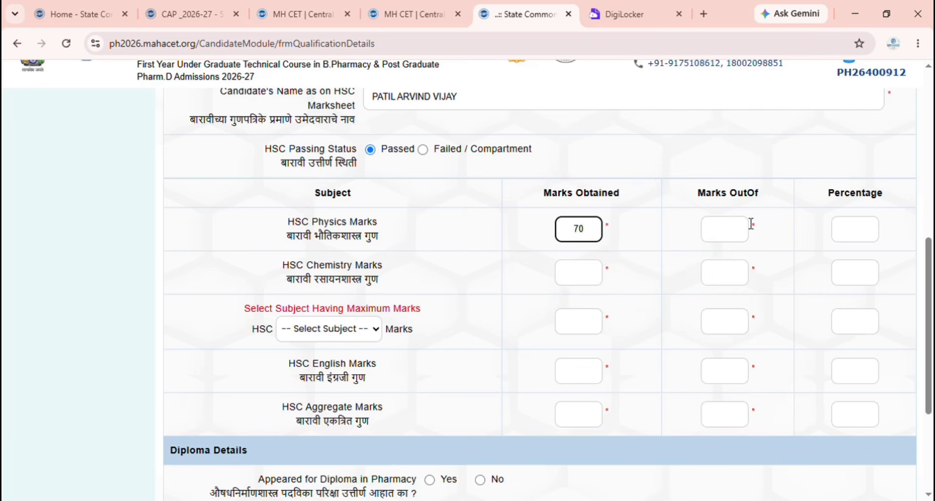
{"action": "left_click", "coordinate": [726, 228]}
{"action": "type", "text": "100"}
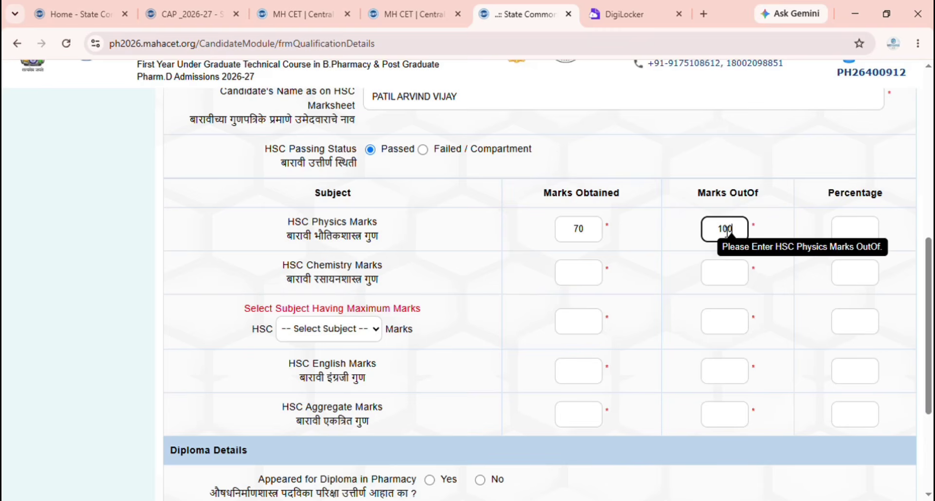
{"action": "left_click", "coordinate": [850, 239]}
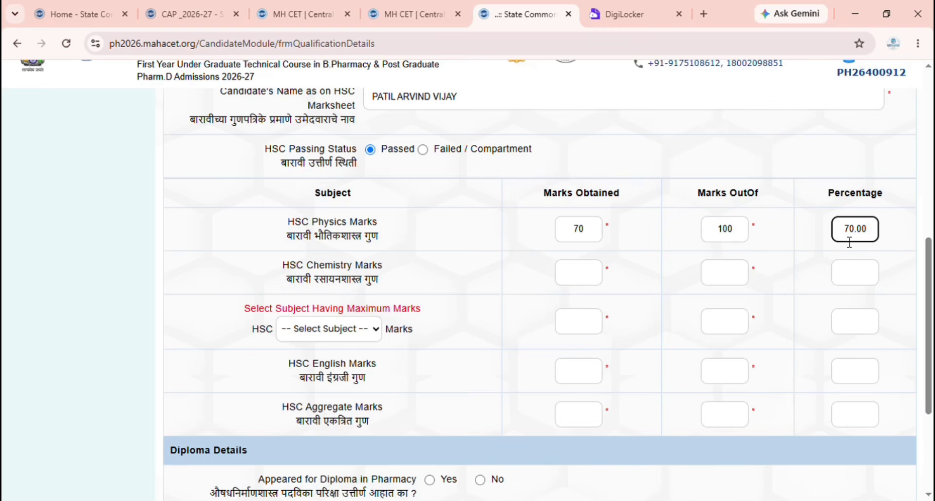
{"action": "left_click", "coordinate": [580, 273]}
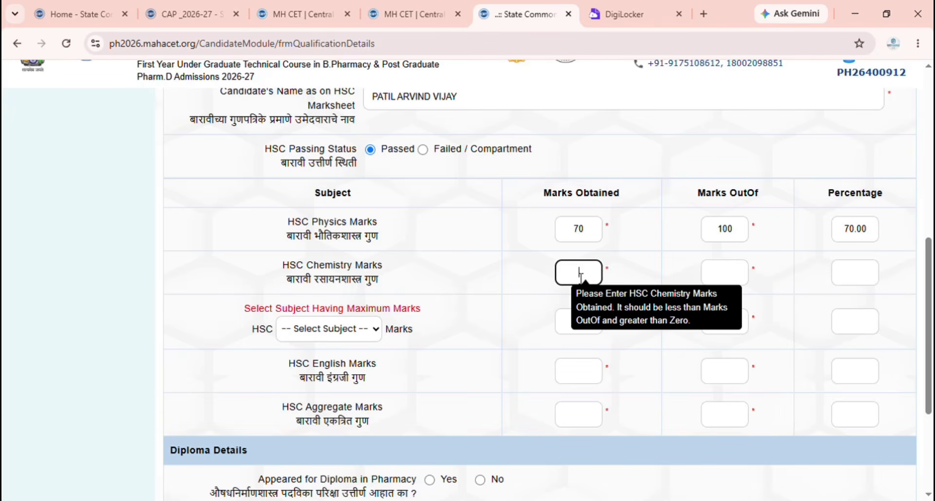
{"action": "type", "text": "82"}
{"action": "left_click", "coordinate": [714, 276]}
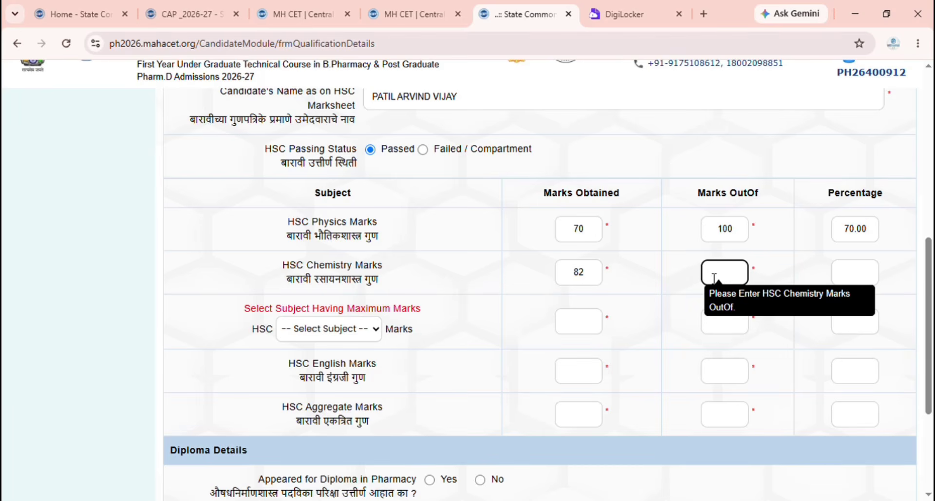
{"action": "type", "text": "100"}
{"action": "left_click", "coordinate": [862, 274]}
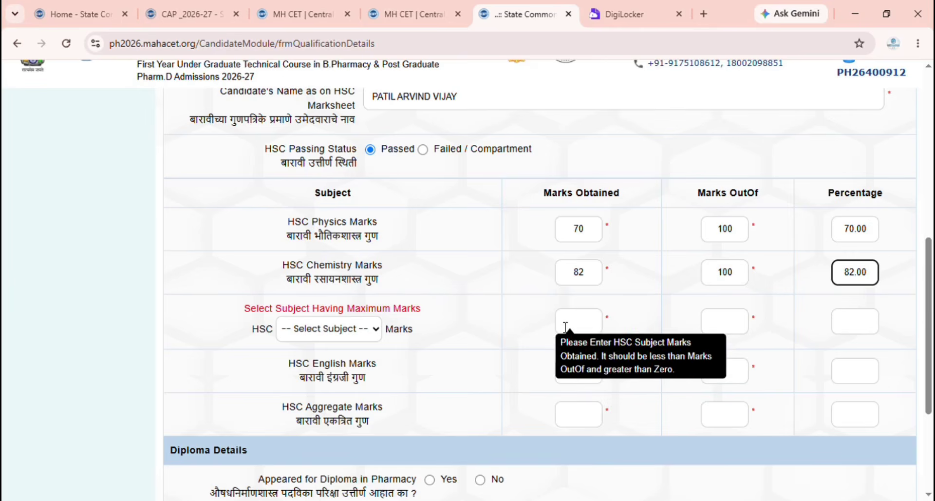
- Choose Mathematics as the subject with maximum marks
{"action": "left_click", "coordinate": [347, 330]}
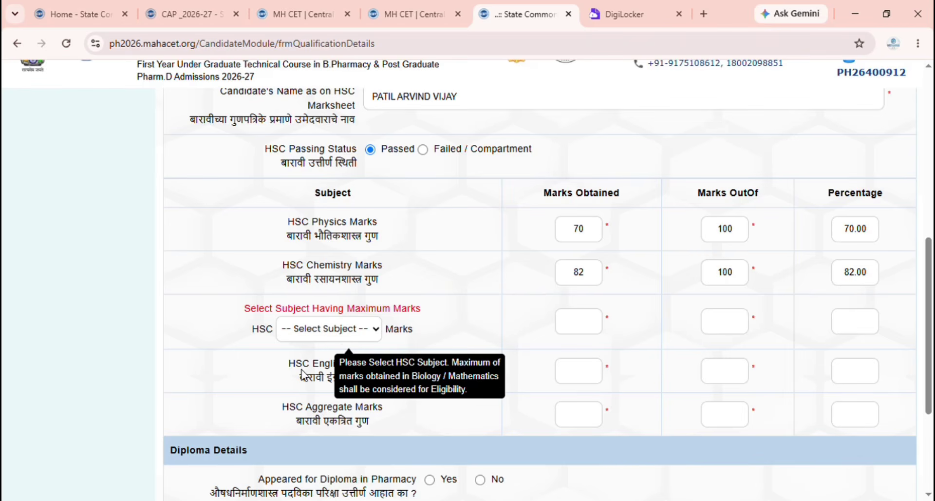
{"action": "key", "text": "Down"}
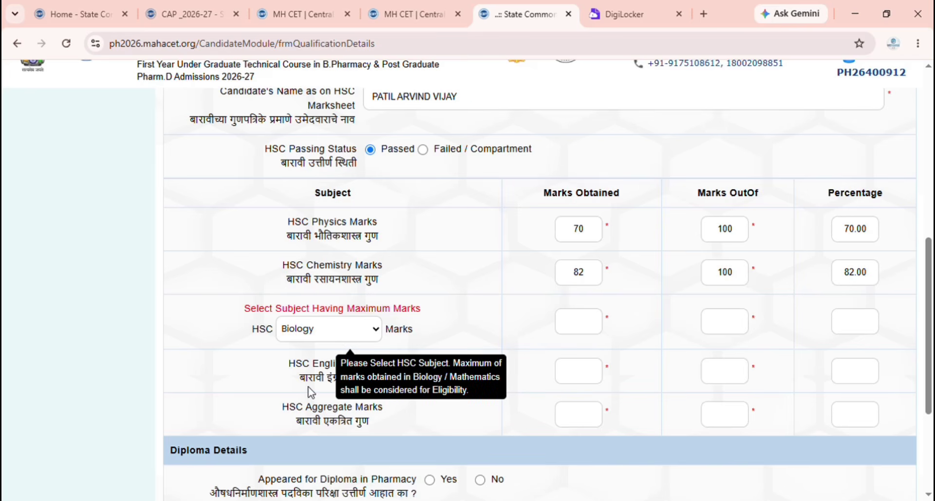
{"action": "key", "text": "Down"}
- Enter Mathematics marks 85/100 and English 86/100, showing their percentages
{"action": "left_click", "coordinate": [577, 326]}
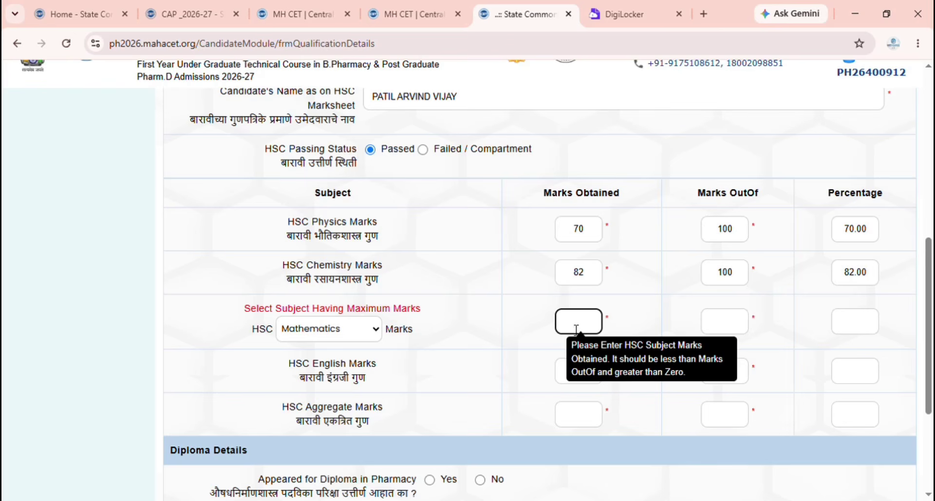
{"action": "type", "text": "85"}
{"action": "left_click", "coordinate": [723, 324]}
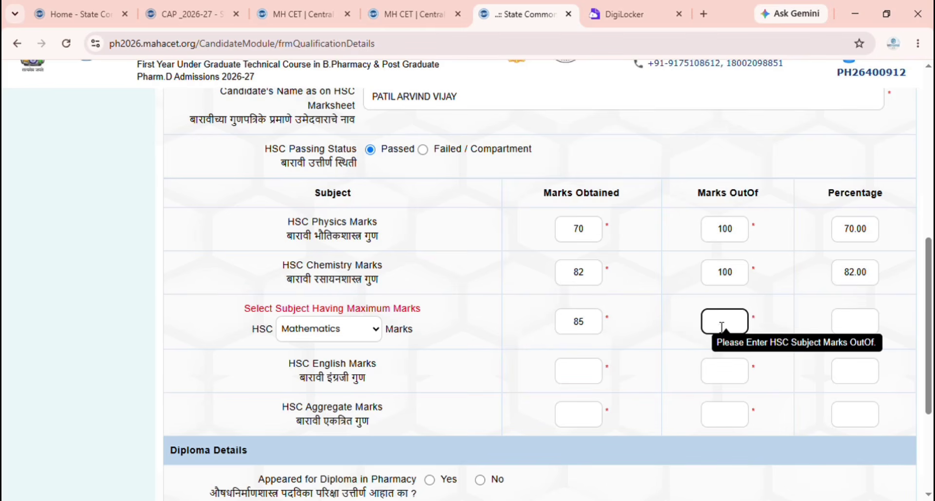
{"action": "type", "text": "100"}
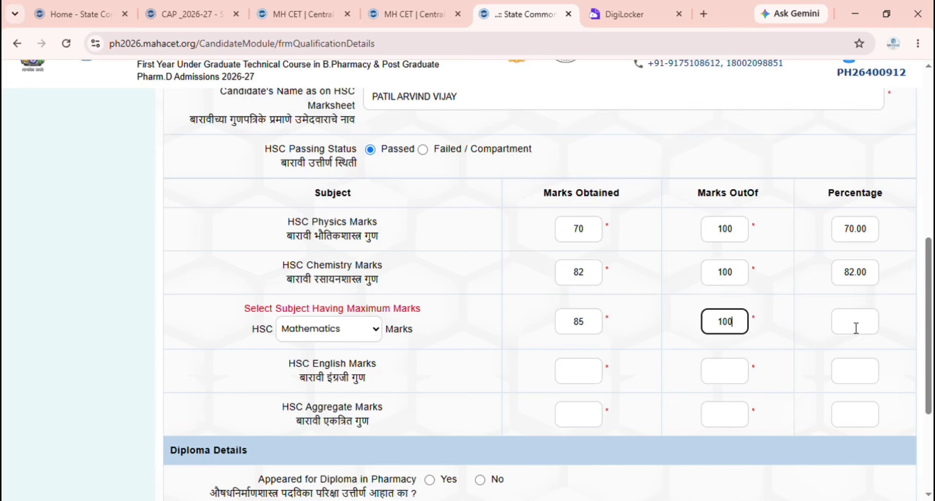
{"action": "left_click", "coordinate": [857, 327]}
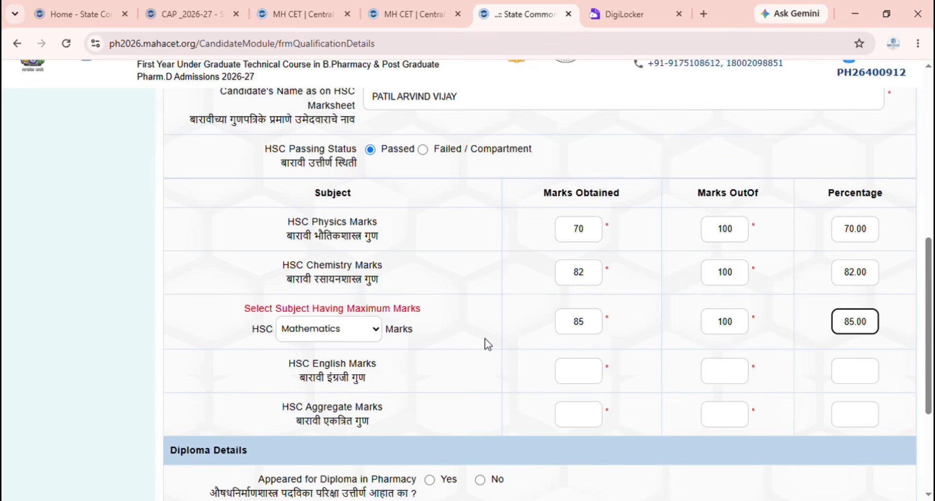
{"action": "left_click", "coordinate": [574, 375]}
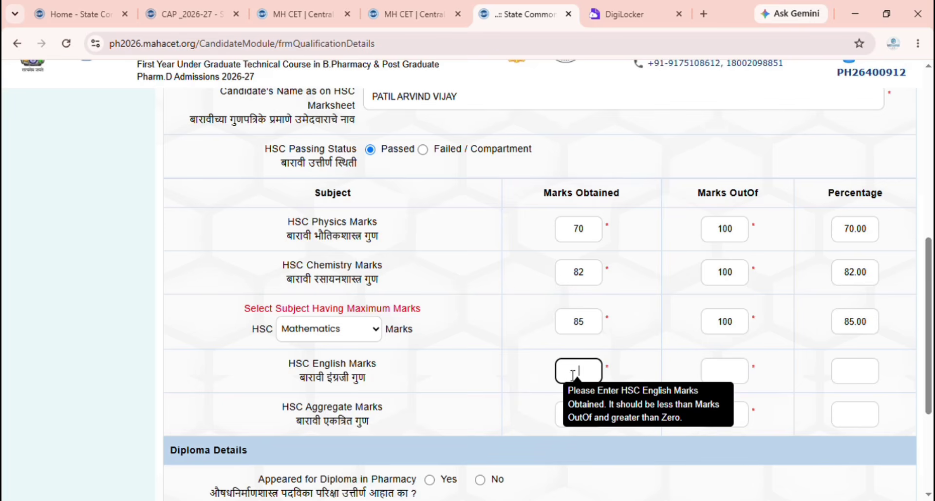
{"action": "type", "text": "86"}
{"action": "left_click", "coordinate": [718, 373]}
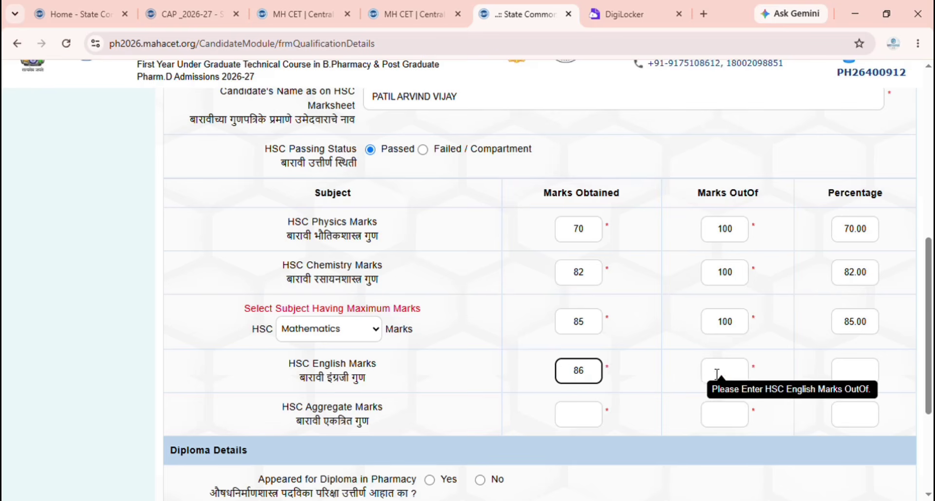
{"action": "type", "text": "100"}
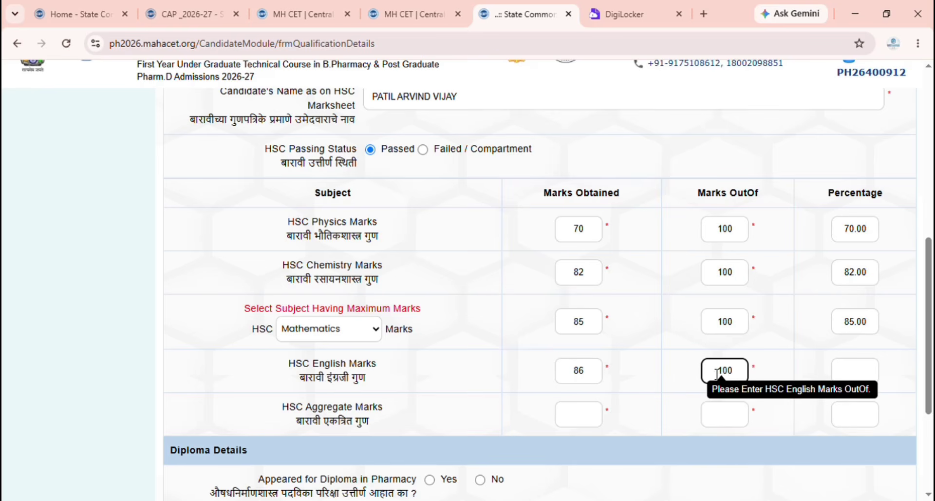
{"action": "left_click", "coordinate": [848, 374]}
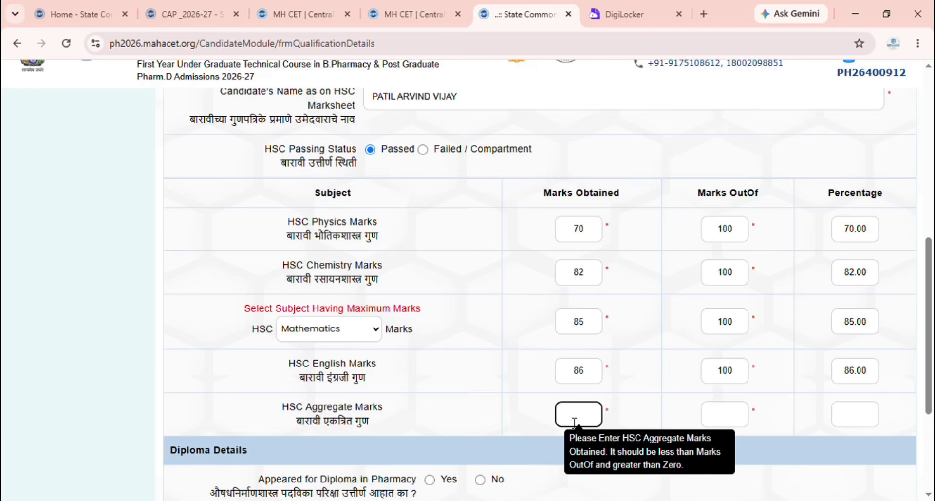
- Enter the HSC aggregate as 480 out of 600, giving 80.00 percent
{"action": "type", "text": "480"}
{"action": "left_click", "coordinate": [724, 414]}
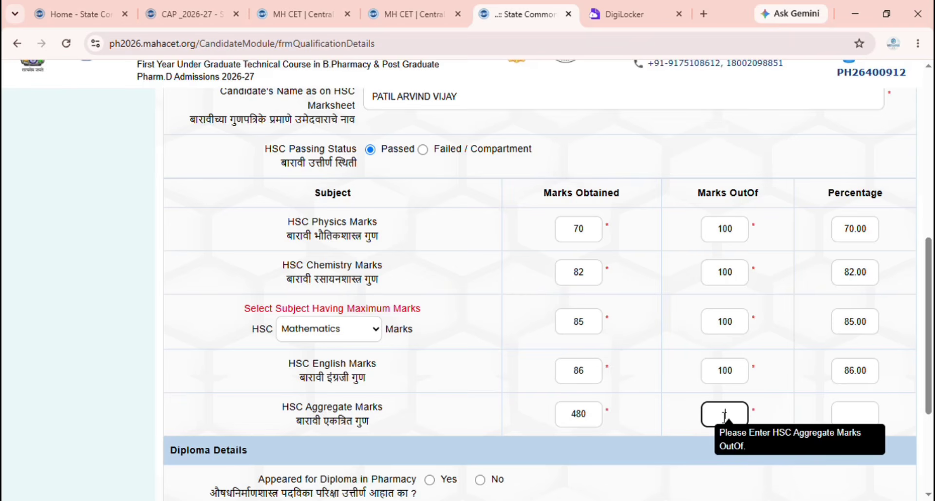
{"action": "type", "text": "600"}
{"action": "left_click", "coordinate": [852, 420]}
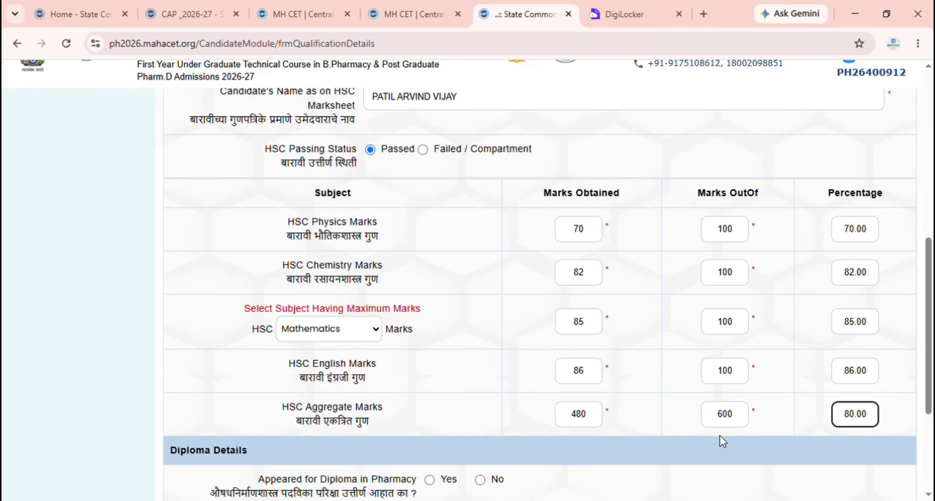
- Answer No to 'Appeared for Diploma in Pharmacy' and Save & Proceed to NEET 2026 Details
{"action": "scroll", "coordinate": [601, 389], "scroll_direction": "down", "scroll_amount": 1}
{"action": "scroll", "coordinate": [497, 354], "scroll_direction": "down", "scroll_amount": 1}
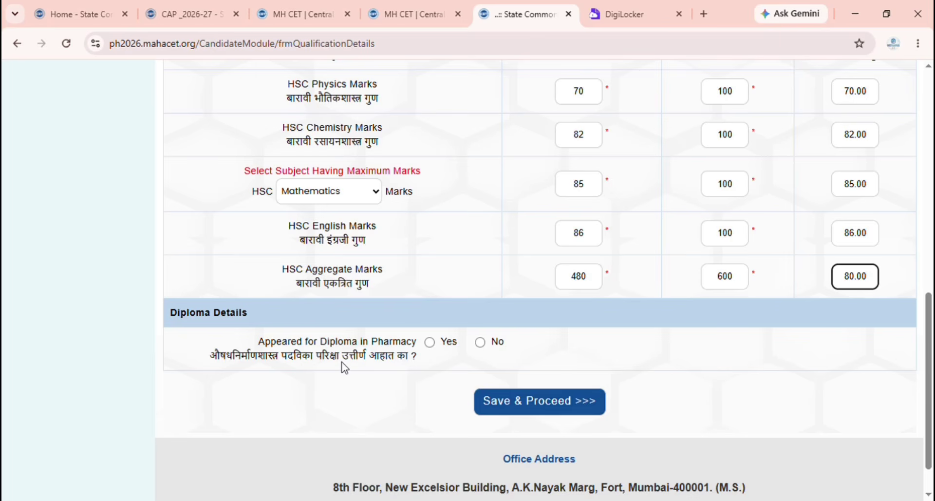
{"action": "left_click", "coordinate": [429, 342]}
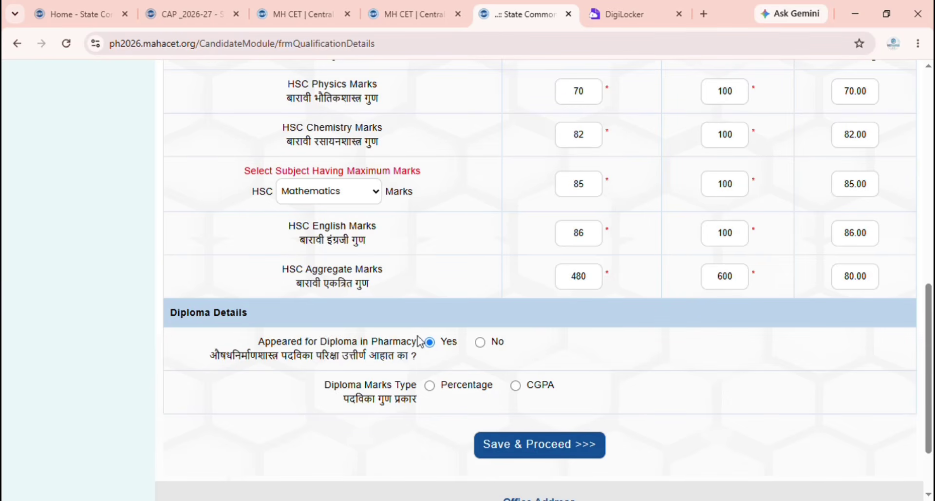
{"action": "scroll", "coordinate": [403, 345], "scroll_direction": "down", "scroll_amount": 1}
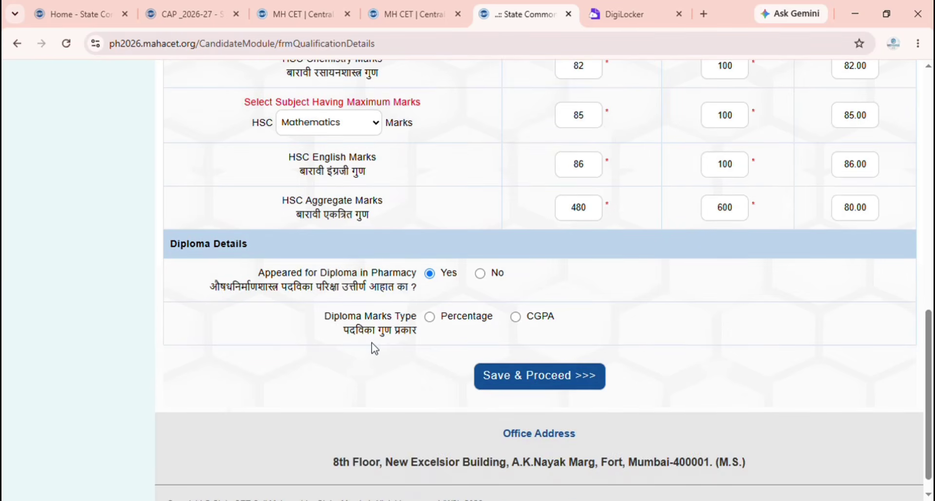
{"action": "left_click", "coordinate": [480, 274]}
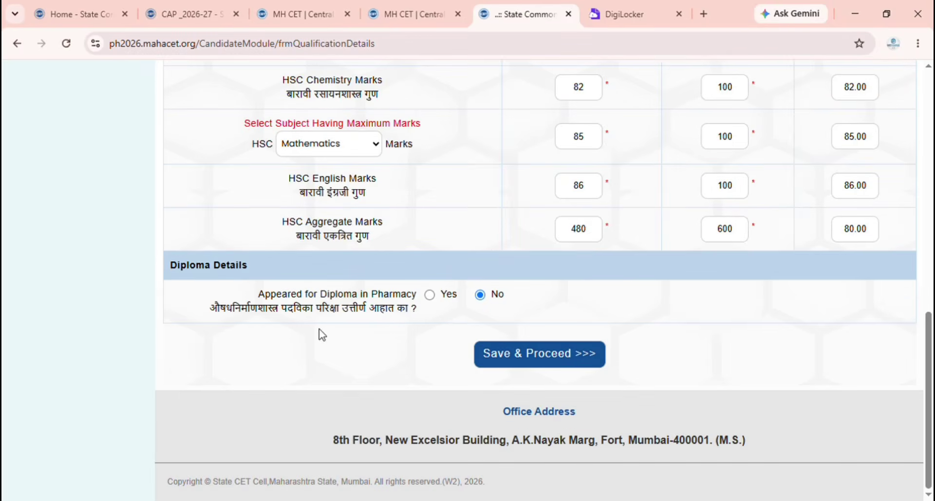
{"action": "left_click", "coordinate": [549, 354]}
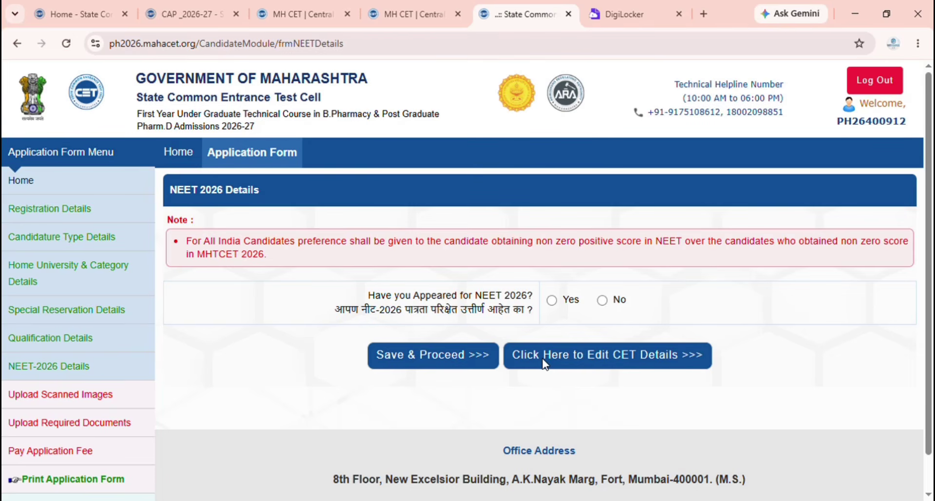
- Answer No to having appeared for NEET 2026
{"action": "left_click", "coordinate": [552, 301]}
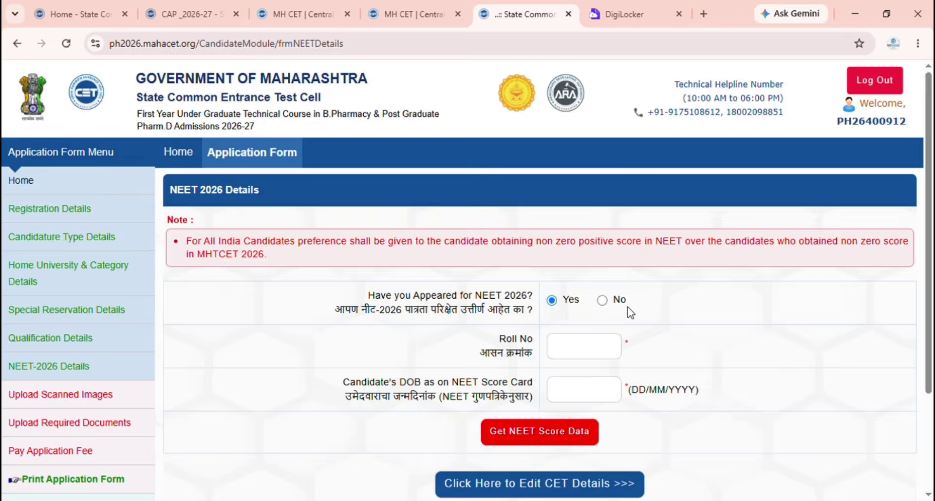
{"action": "left_click", "coordinate": [602, 300]}
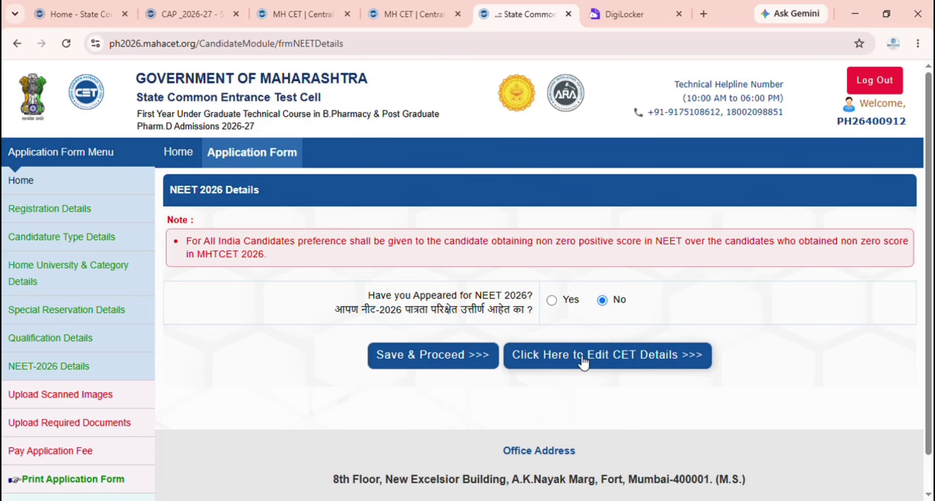
- Save the NEET details and select Photograph as the upload type
{"action": "left_click", "coordinate": [443, 363]}
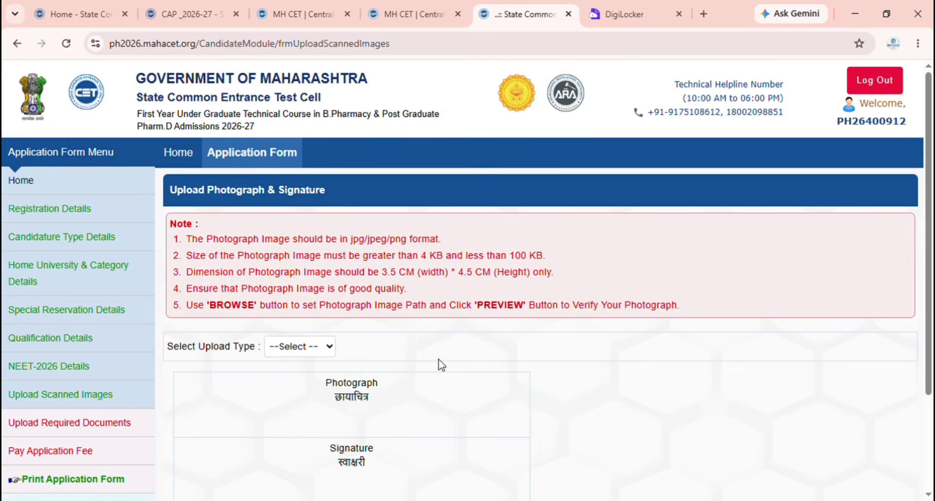
{"action": "scroll", "coordinate": [460, 336], "scroll_direction": "down", "scroll_amount": 1}
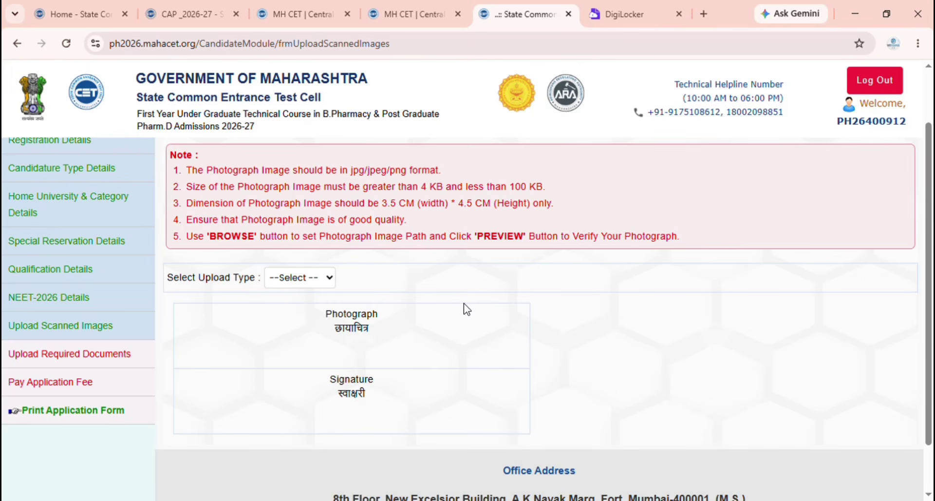
{"action": "scroll", "coordinate": [475, 348], "scroll_direction": "up", "scroll_amount": 1}
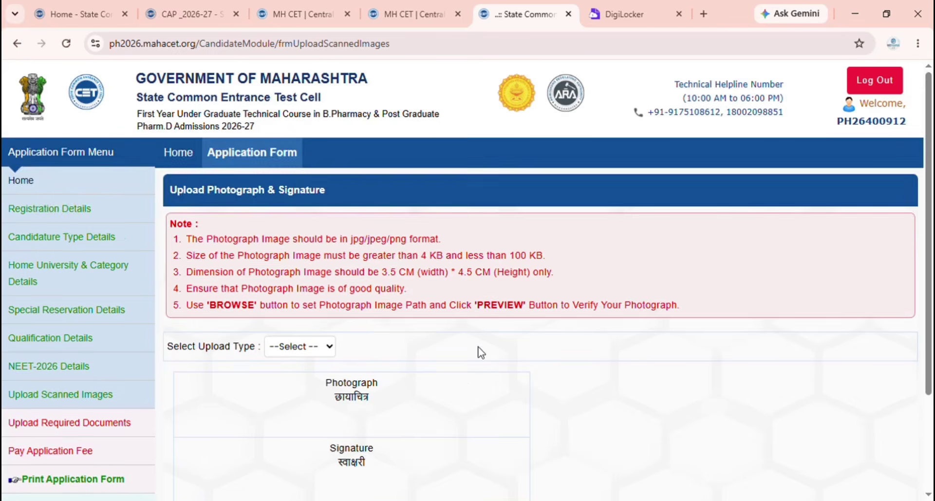
{"action": "scroll", "coordinate": [462, 348], "scroll_direction": "down", "scroll_amount": 1}
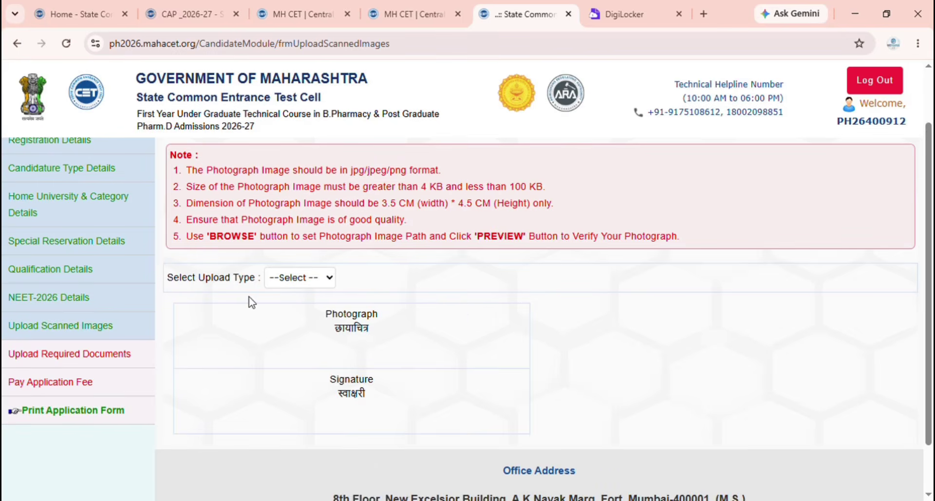
{"action": "left_click", "coordinate": [304, 285]}
{"action": "left_click", "coordinate": [291, 319]}
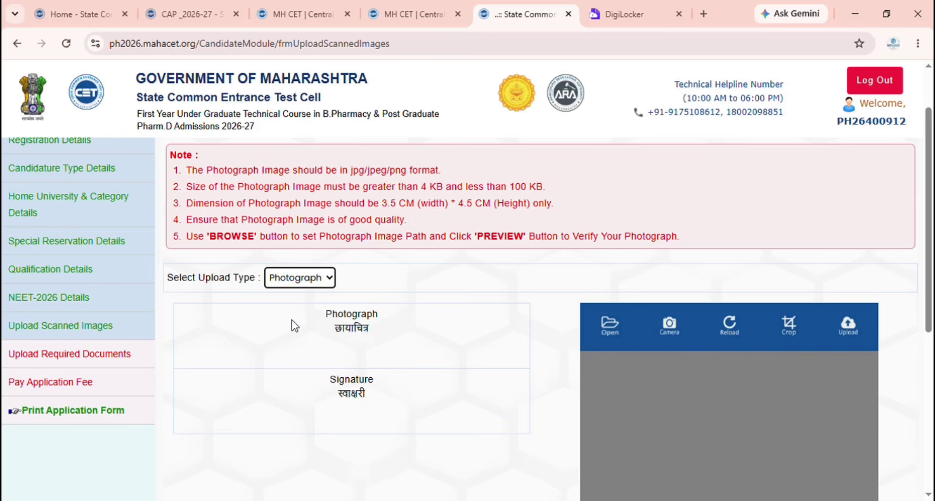
- Load the candidate's photograph file into the image editor
{"action": "scroll", "coordinate": [291, 319], "scroll_direction": "down", "scroll_amount": 1}
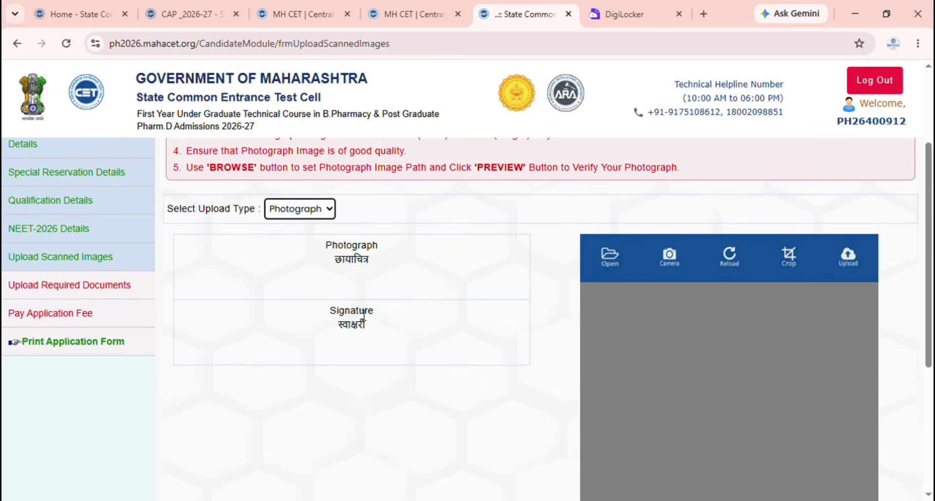
{"action": "left_click", "coordinate": [608, 255]}
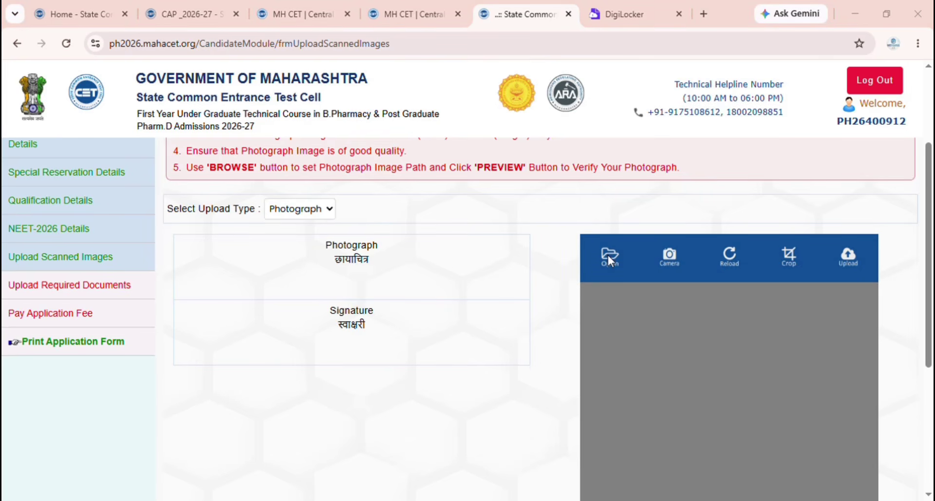
{"action": "double_click", "coordinate": [156, 199]}
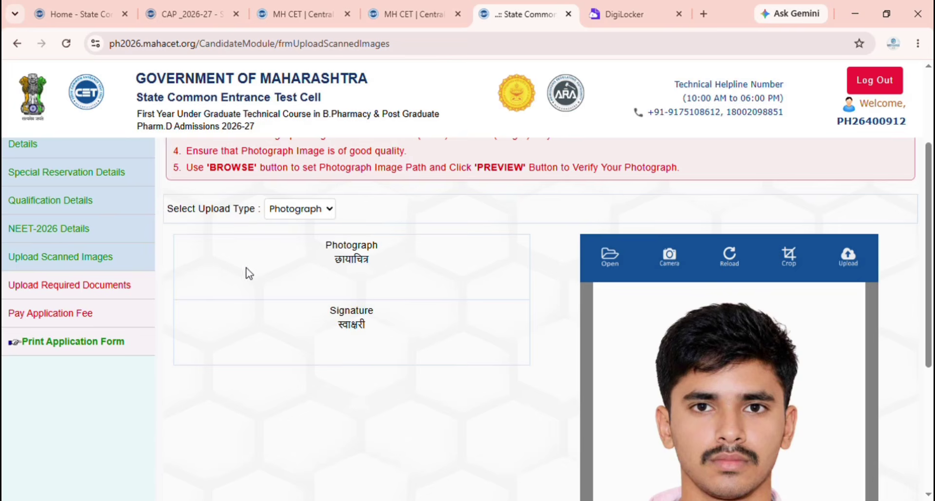
{"action": "scroll", "coordinate": [612, 302], "scroll_direction": "down", "scroll_amount": 4}
{"action": "scroll", "coordinate": [650, 327], "scroll_direction": "up", "scroll_amount": 1}
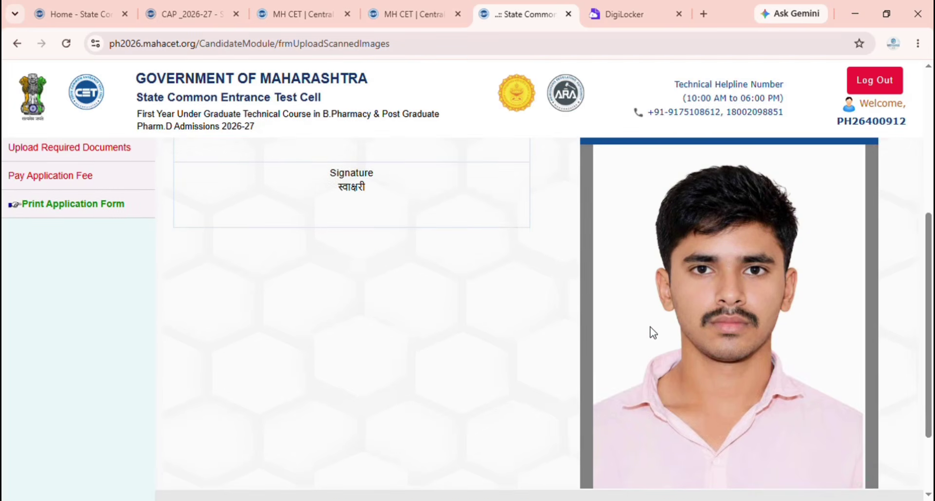
{"action": "scroll", "coordinate": [653, 333], "scroll_direction": "up", "scroll_amount": 4}
- Crop the photograph out to its full edges and upload it
{"action": "left_click", "coordinate": [788, 324]}
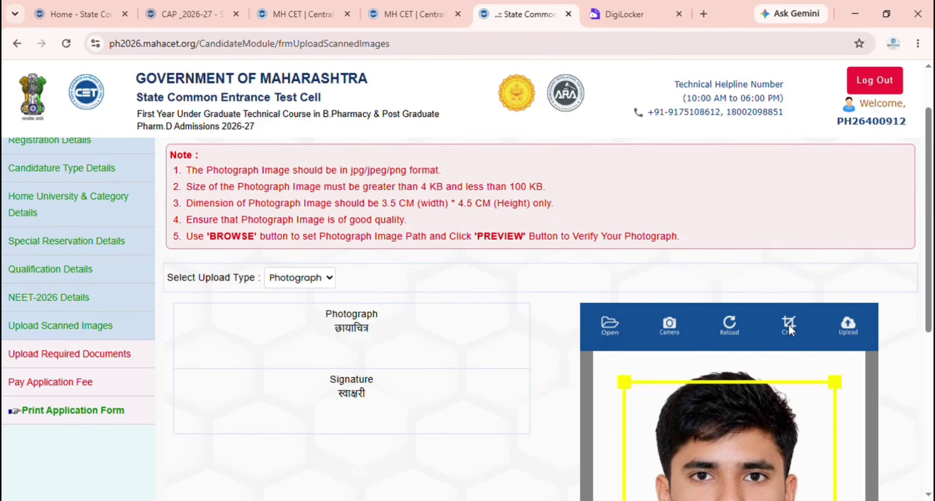
{"action": "scroll", "coordinate": [574, 244], "scroll_direction": "down", "scroll_amount": 4}
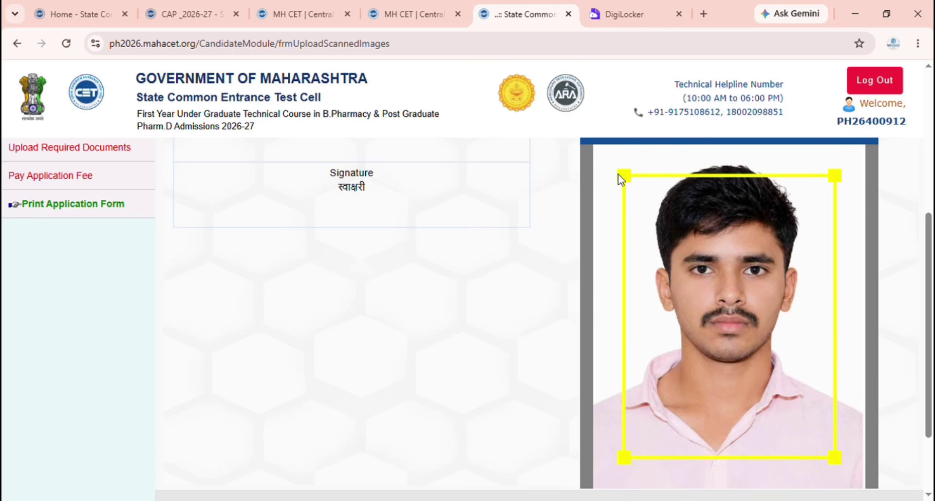
{"action": "left_click_drag", "start_coordinate": [629, 182], "coordinate": [600, 153]}
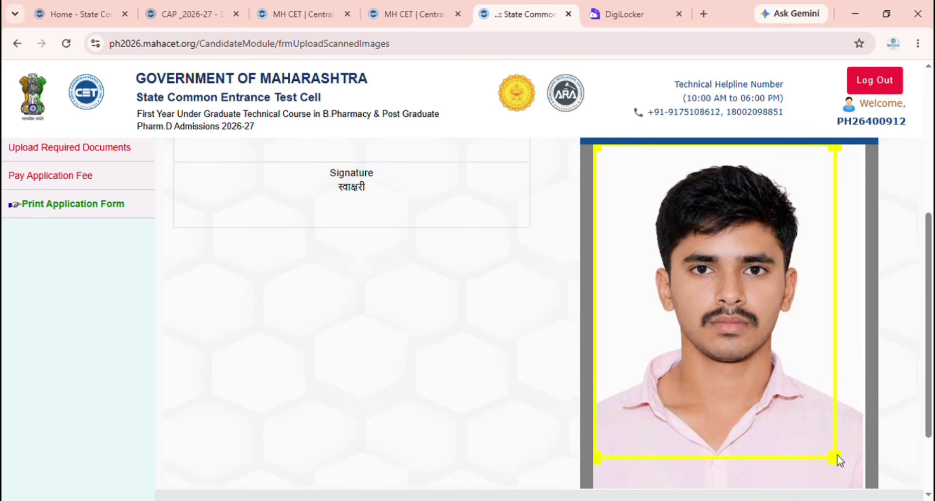
{"action": "left_click_drag", "start_coordinate": [837, 455], "coordinate": [861, 487]}
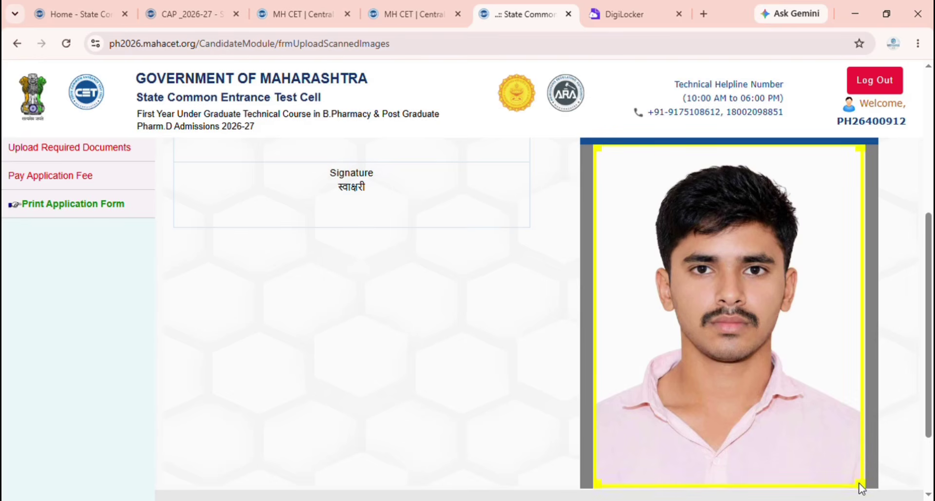
{"action": "scroll", "coordinate": [603, 359], "scroll_direction": "up", "scroll_amount": 4}
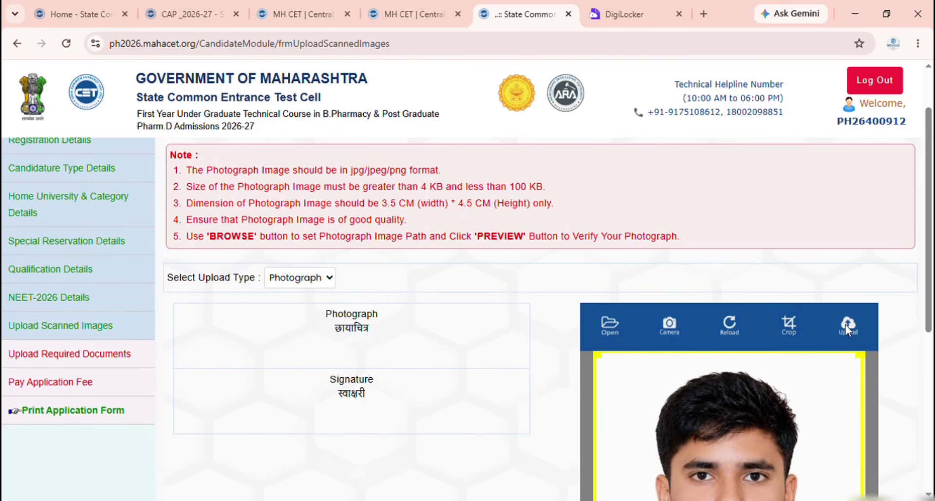
{"action": "left_click", "coordinate": [846, 325]}
- Select Signature as the upload type and load the candidate's signature image
{"action": "scroll", "coordinate": [527, 287], "scroll_direction": "down", "scroll_amount": 1}
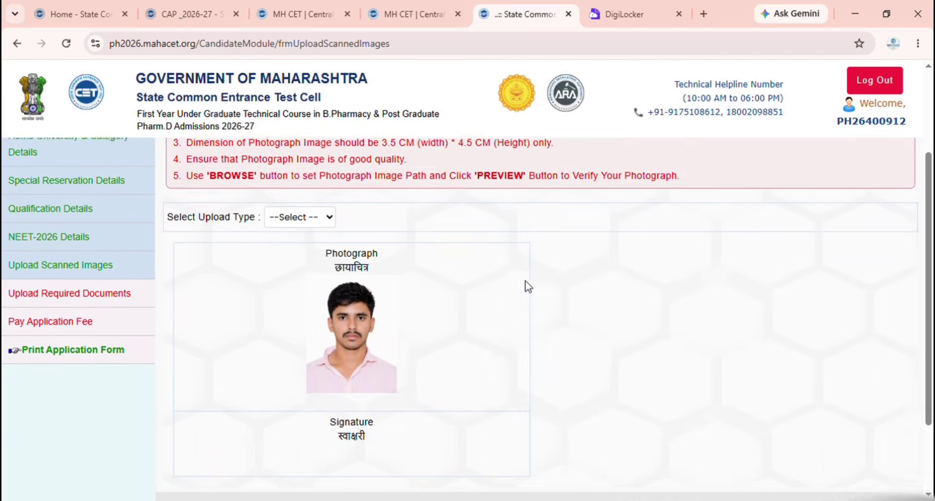
{"action": "scroll", "coordinate": [463, 278], "scroll_direction": "down", "scroll_amount": 1}
{"action": "scroll", "coordinate": [390, 271], "scroll_direction": "up", "scroll_amount": 1}
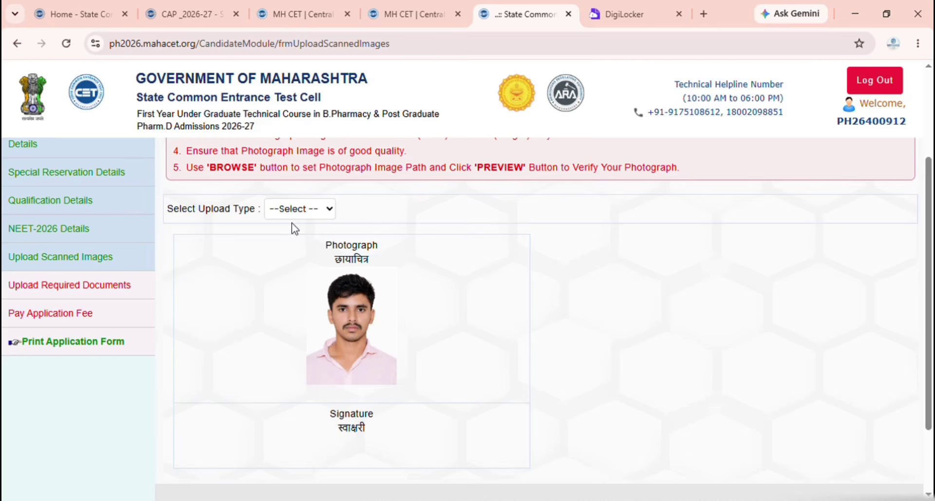
{"action": "left_click", "coordinate": [285, 267]}
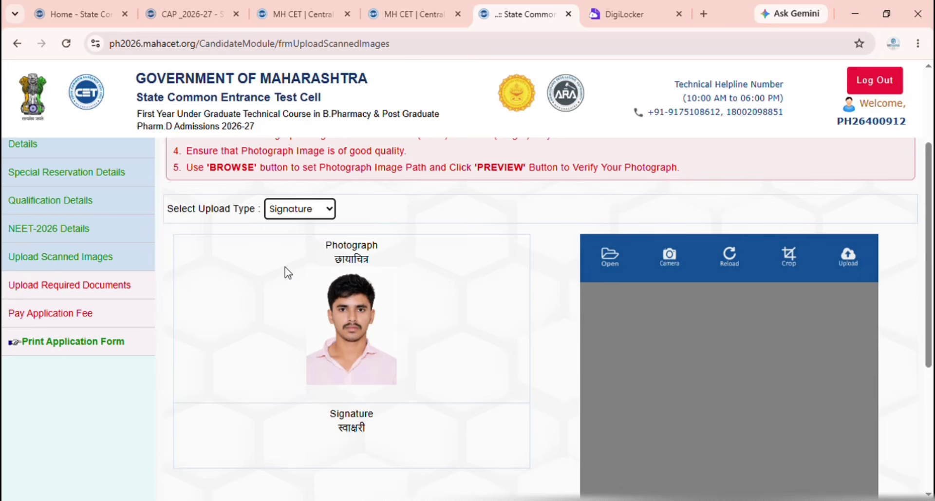
{"action": "left_click", "coordinate": [611, 259]}
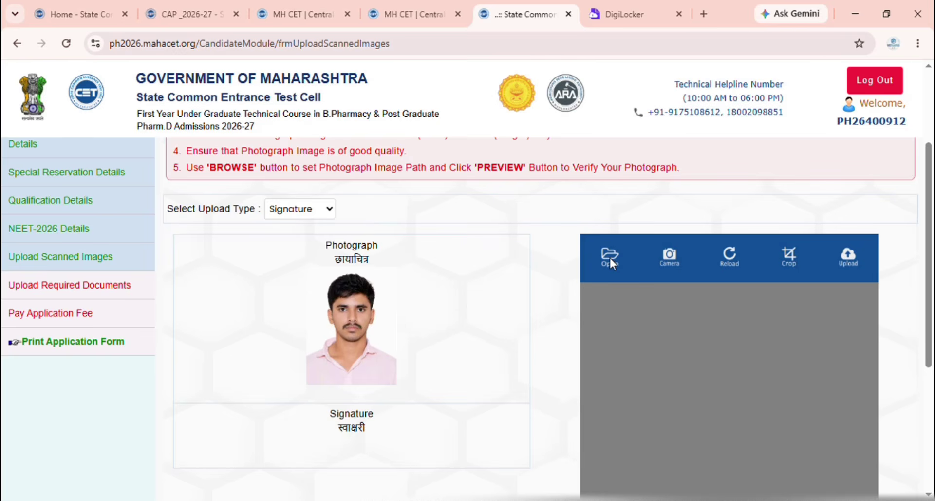
{"action": "double_click", "coordinate": [216, 215]}
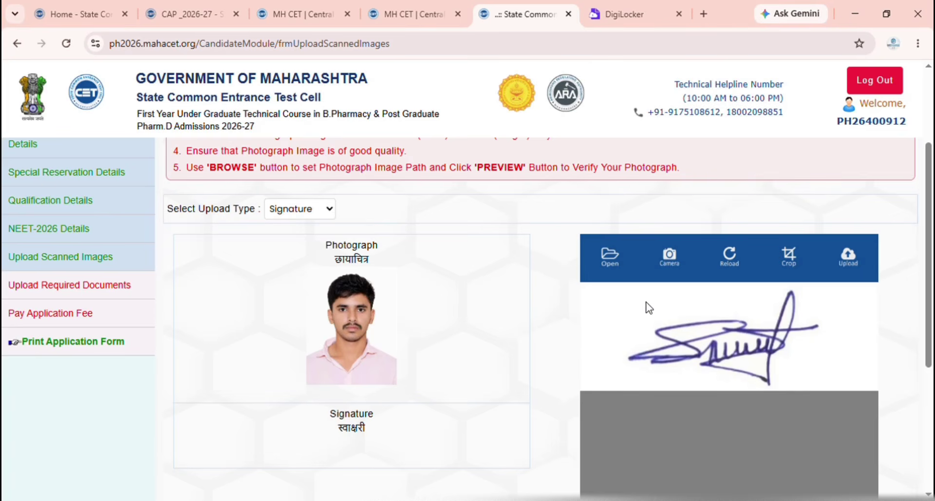
{"action": "scroll", "coordinate": [668, 361], "scroll_direction": "down", "scroll_amount": 5}
{"action": "scroll", "coordinate": [670, 366], "scroll_direction": "up", "scroll_amount": 3}
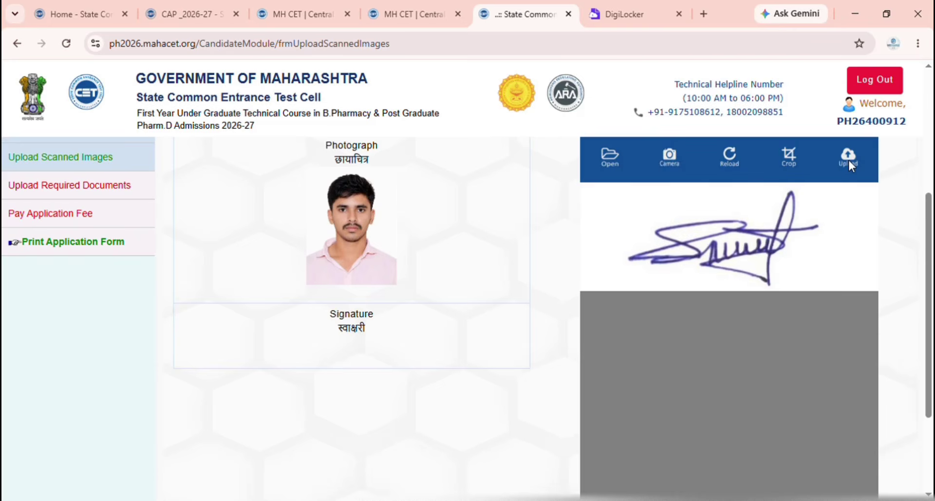
{"action": "scroll", "coordinate": [848, 159], "scroll_direction": "up", "scroll_amount": 5}
{"action": "scroll", "coordinate": [563, 313], "scroll_direction": "down", "scroll_amount": 4}
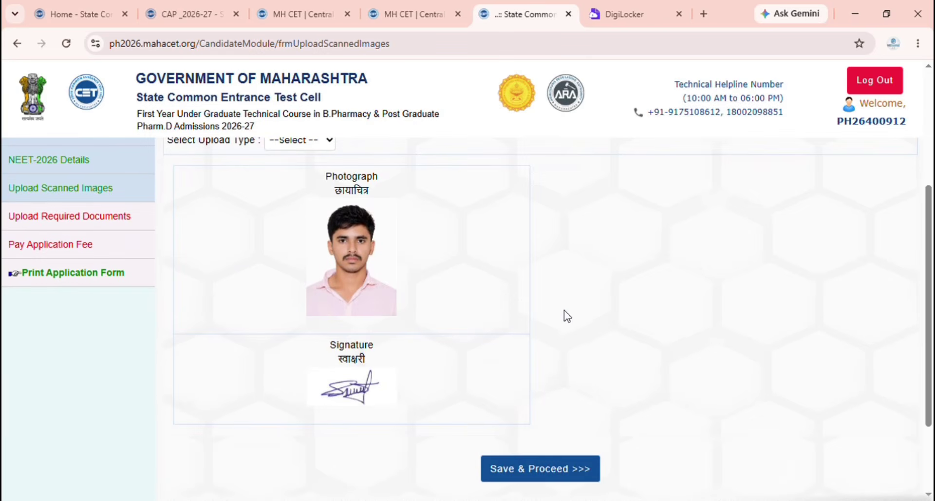
- Scroll the Upload Scanned Images page to review the photograph and signature
{"action": "scroll", "coordinate": [520, 318], "scroll_direction": "up", "scroll_amount": 1}
{"action": "scroll", "coordinate": [520, 318], "scroll_direction": "up", "scroll_amount": 3}
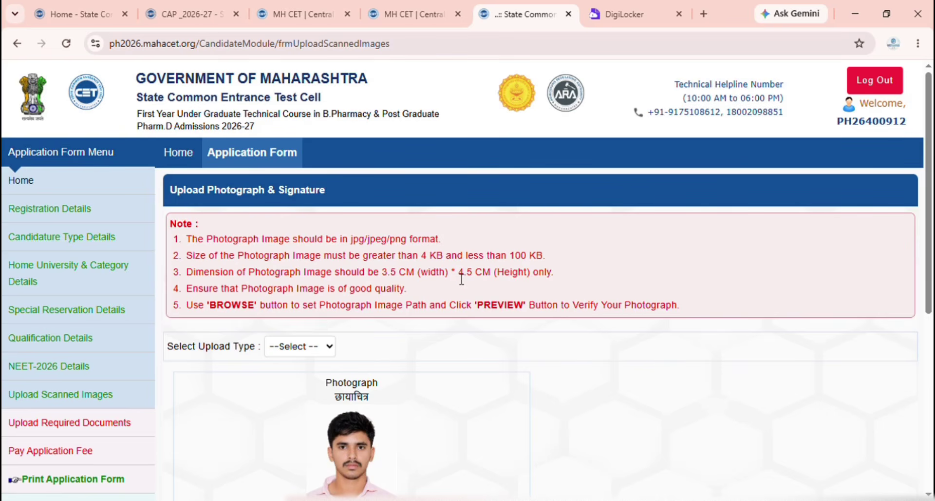
{"action": "scroll", "coordinate": [499, 294], "scroll_direction": "down", "scroll_amount": 5}
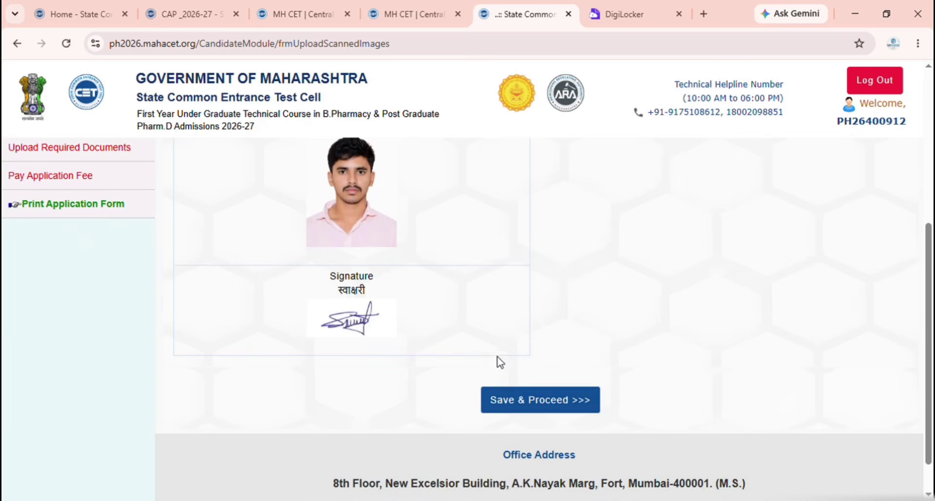
- Save the scanned images and attach the Indian Nationality certificate PDF
{"action": "left_click", "coordinate": [524, 407]}
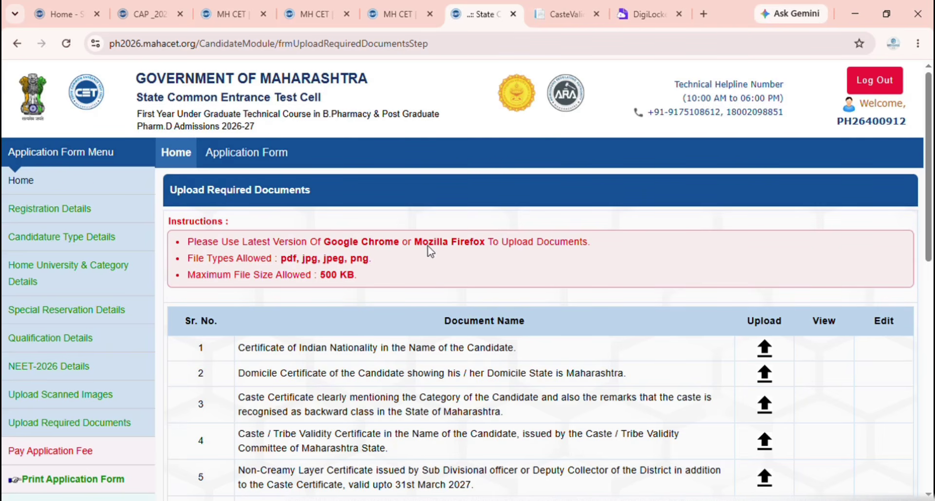
{"action": "scroll", "coordinate": [375, 265], "scroll_direction": "down", "scroll_amount": 1}
{"action": "scroll", "coordinate": [372, 260], "scroll_direction": "down", "scroll_amount": 1}
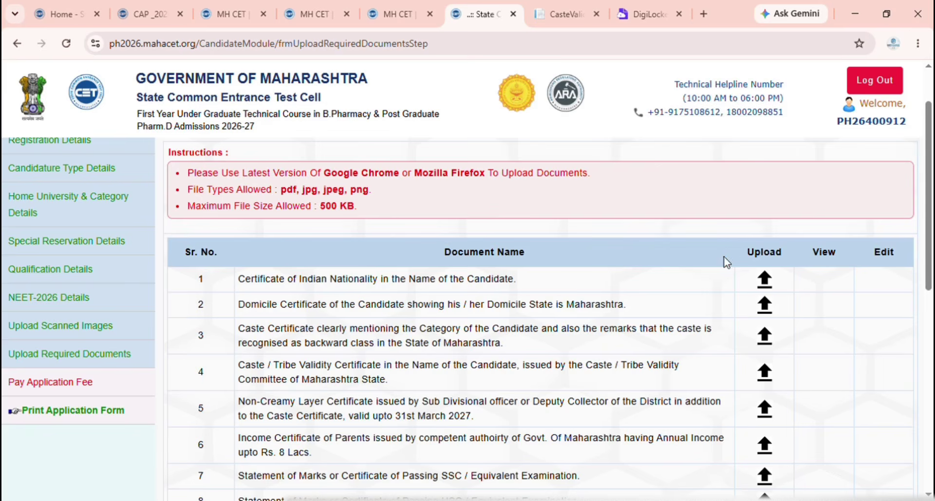
{"action": "left_click", "coordinate": [765, 280]}
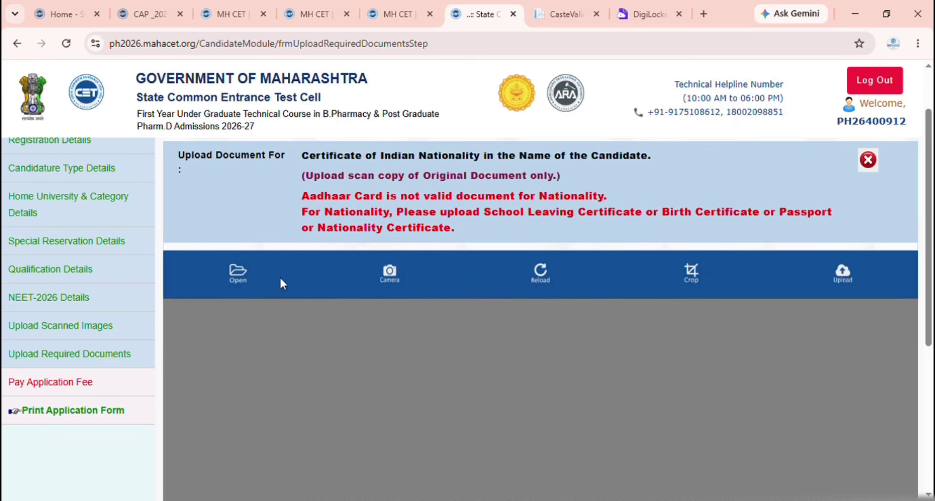
{"action": "left_click", "coordinate": [242, 274]}
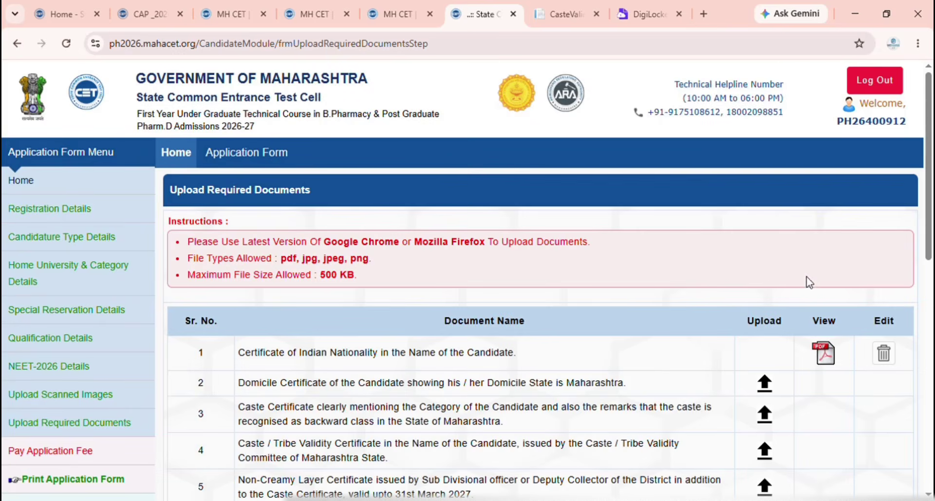
- Attach and upload the Domicile certificate PDF
{"action": "scroll", "coordinate": [599, 259], "scroll_direction": "down", "scroll_amount": 2}
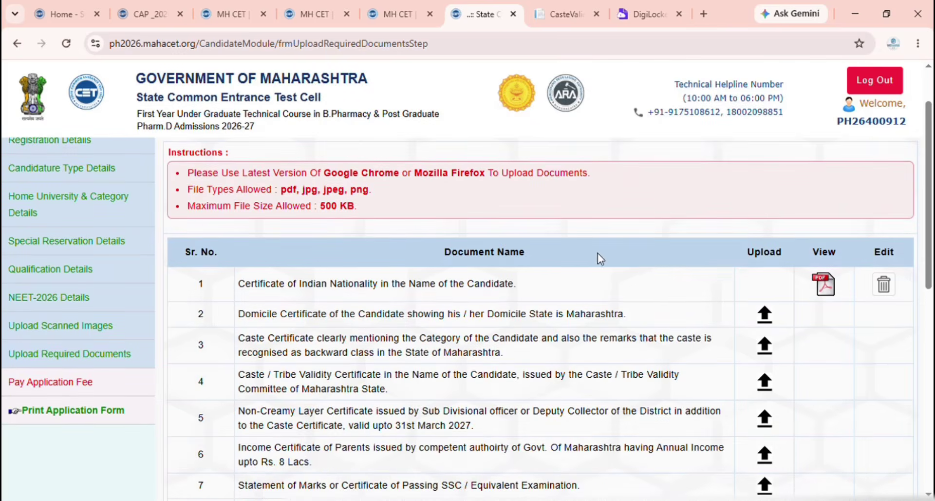
{"action": "left_click", "coordinate": [765, 315]}
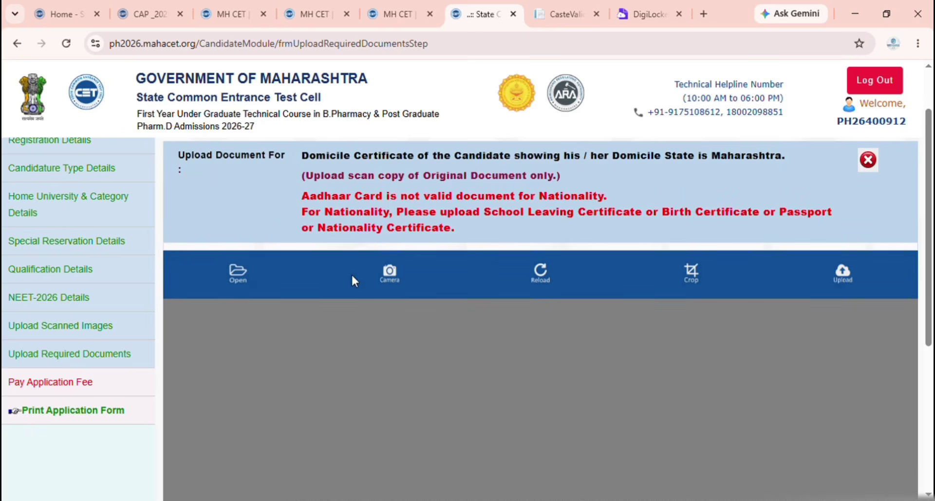
{"action": "left_click", "coordinate": [243, 274]}
{"action": "double_click", "coordinate": [171, 228]}
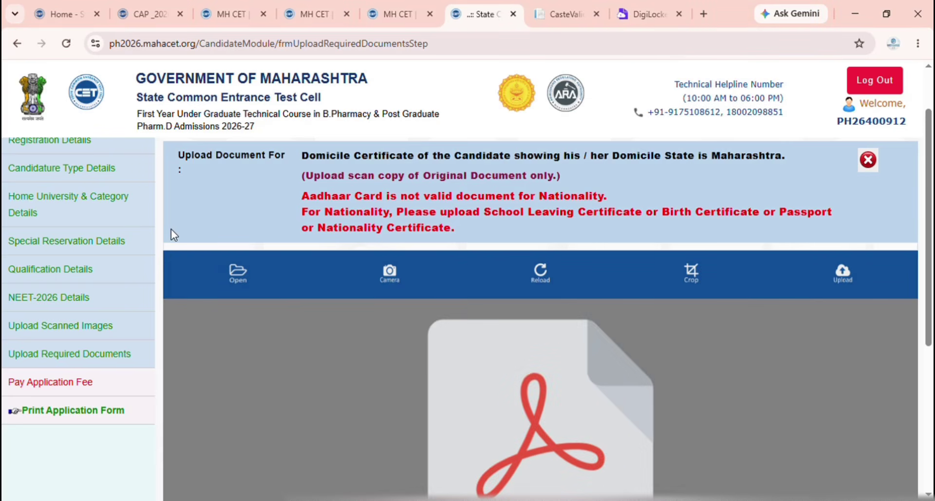
{"action": "left_click", "coordinate": [847, 276]}
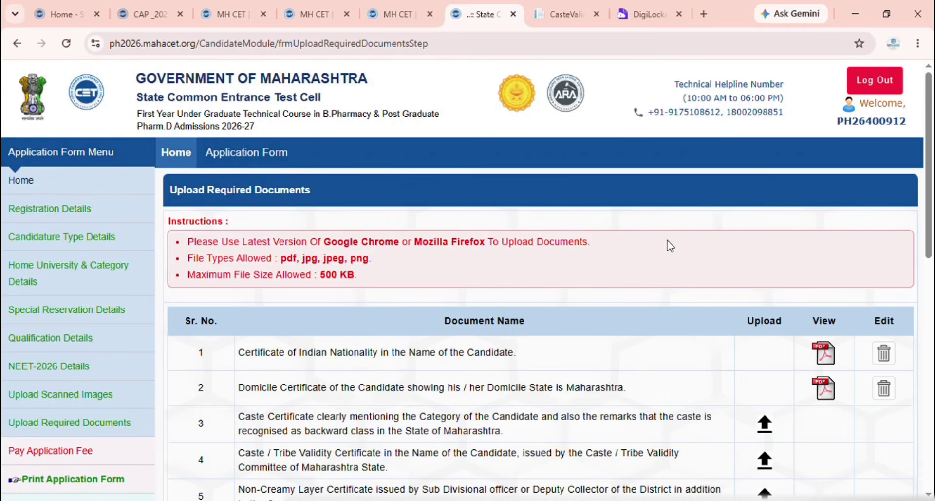
- Set the Caste Certificate authority to Sub-Divisional Officer, district Pune, taluka Pune City
{"action": "scroll", "coordinate": [671, 246], "scroll_direction": "down", "scroll_amount": 1}
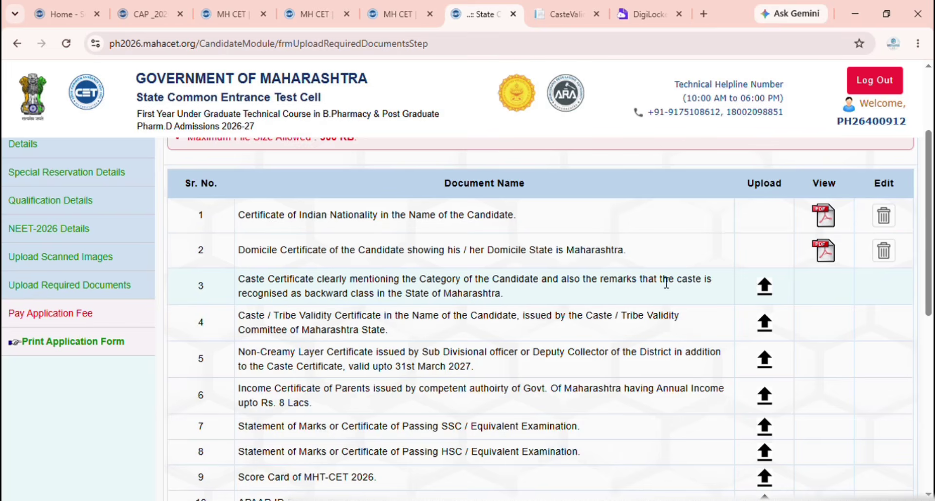
{"action": "left_click", "coordinate": [766, 289]}
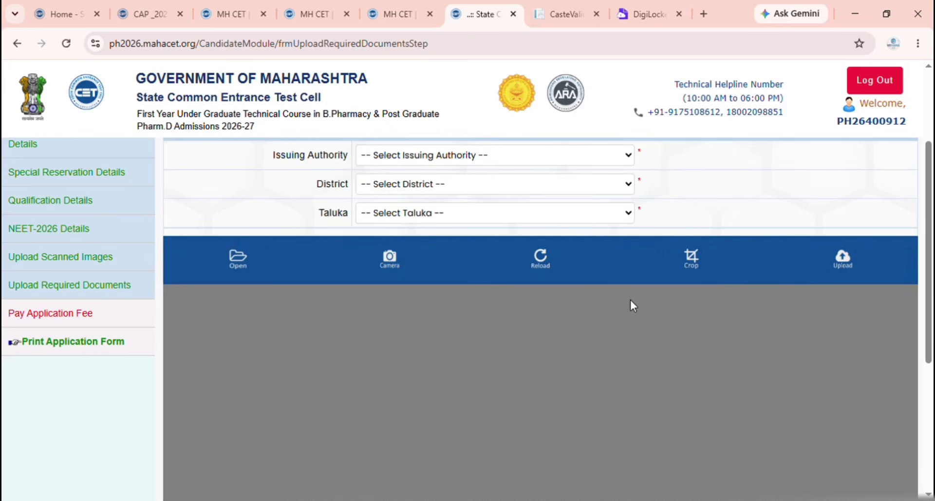
{"action": "scroll", "coordinate": [610, 307], "scroll_direction": "up", "scroll_amount": 3}
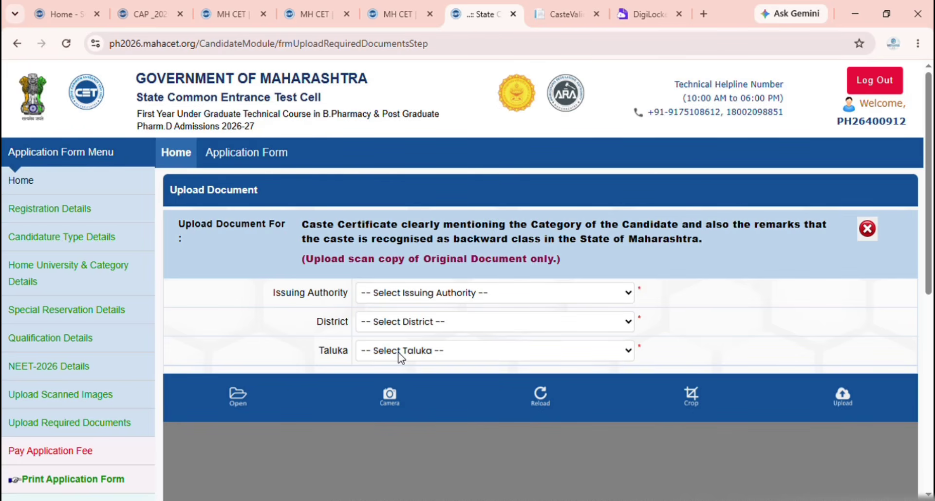
{"action": "left_click", "coordinate": [399, 352]}
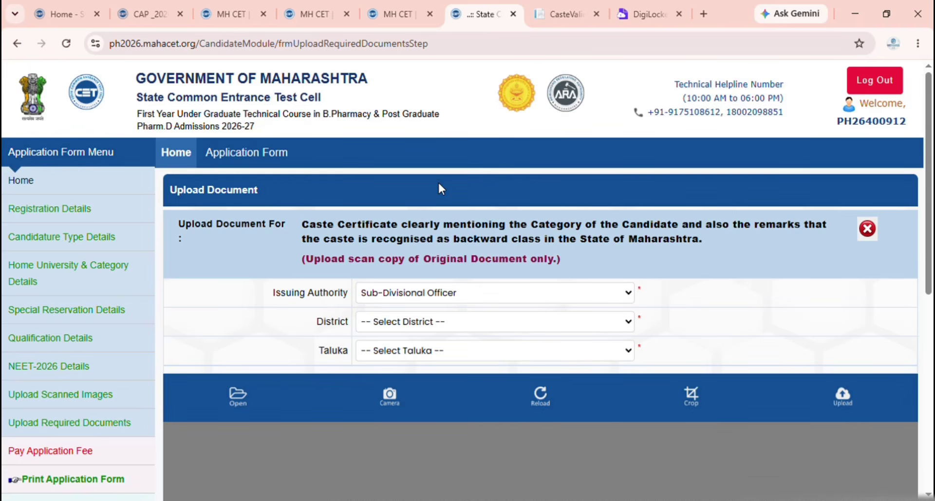
{"action": "left_click", "coordinate": [387, 236]}
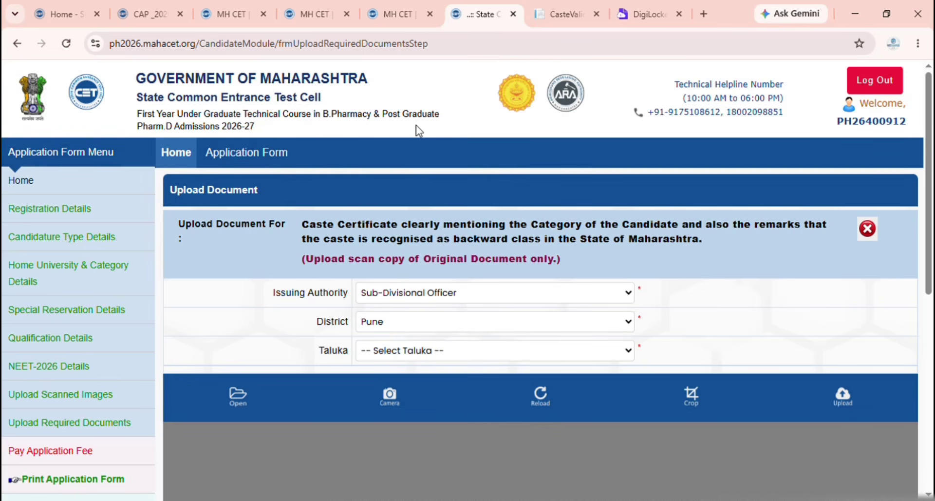
{"action": "left_click", "coordinate": [377, 273]}
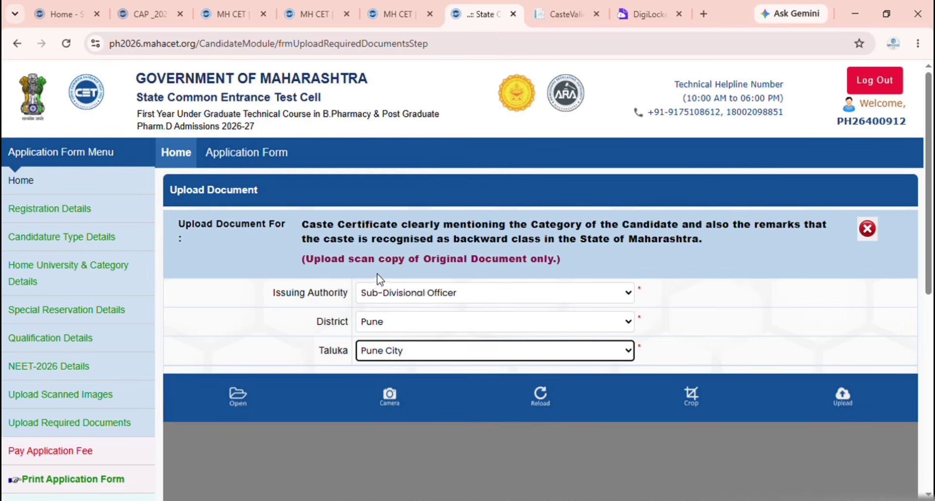
- Attach the caste certificate PDF and upload it
{"action": "scroll", "coordinate": [377, 273], "scroll_direction": "down", "scroll_amount": 3}
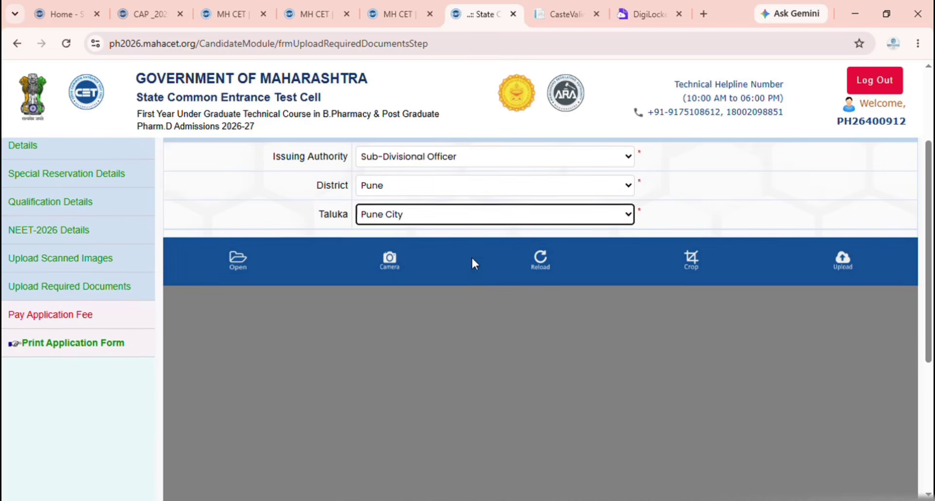
{"action": "left_click", "coordinate": [238, 259]}
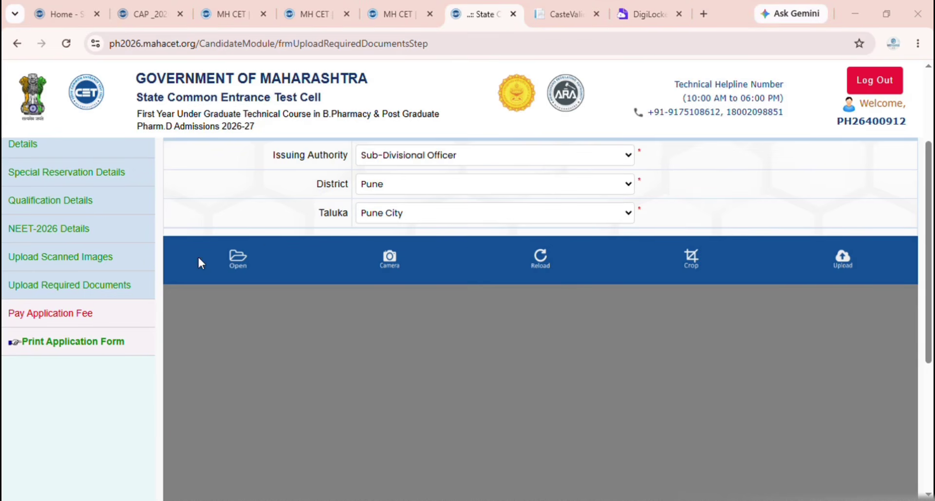
{"action": "double_click", "coordinate": [151, 299]}
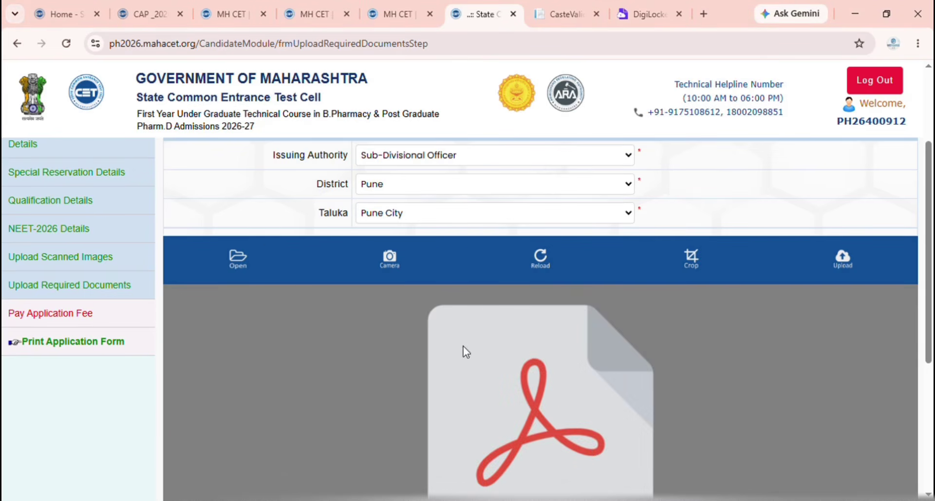
{"action": "left_click", "coordinate": [839, 264]}
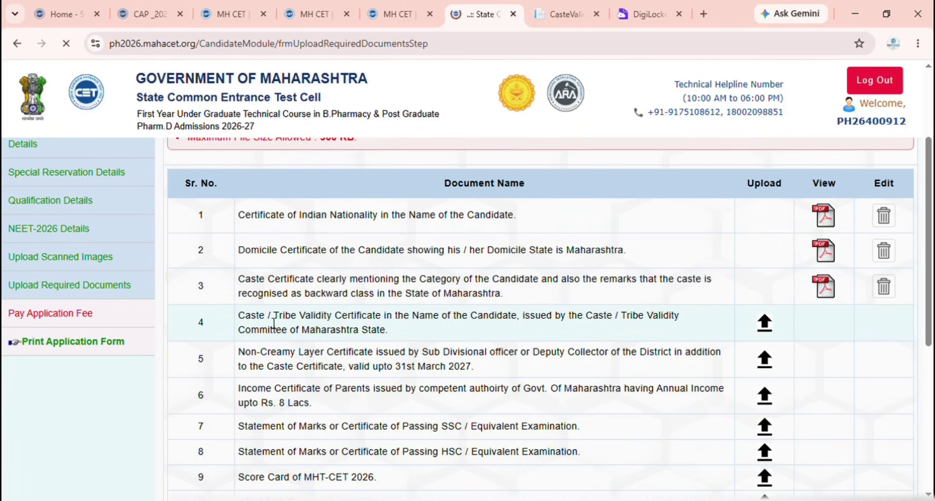
- For the Caste / Tribe Validity Certificate, set jurisdiction to Social Welface Scrutiny Committee and district to Pune
{"action": "left_click", "coordinate": [765, 323]}
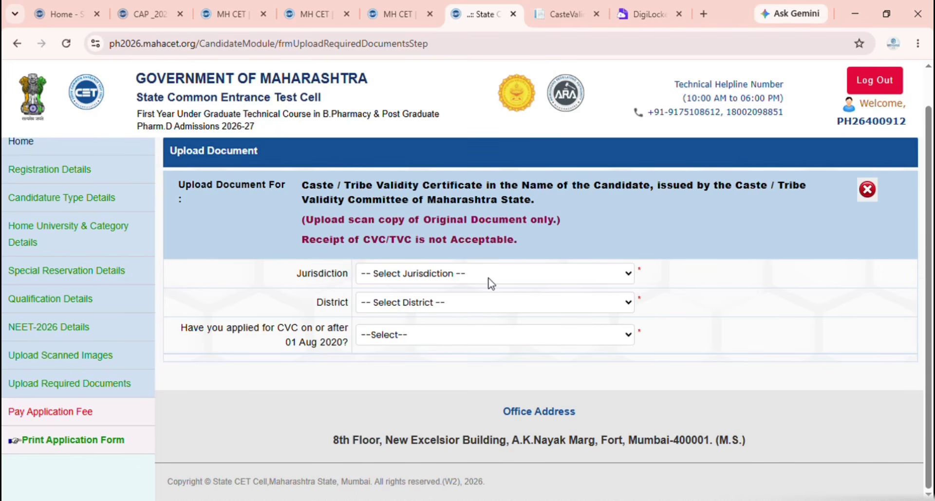
{"action": "left_click", "coordinate": [422, 313]}
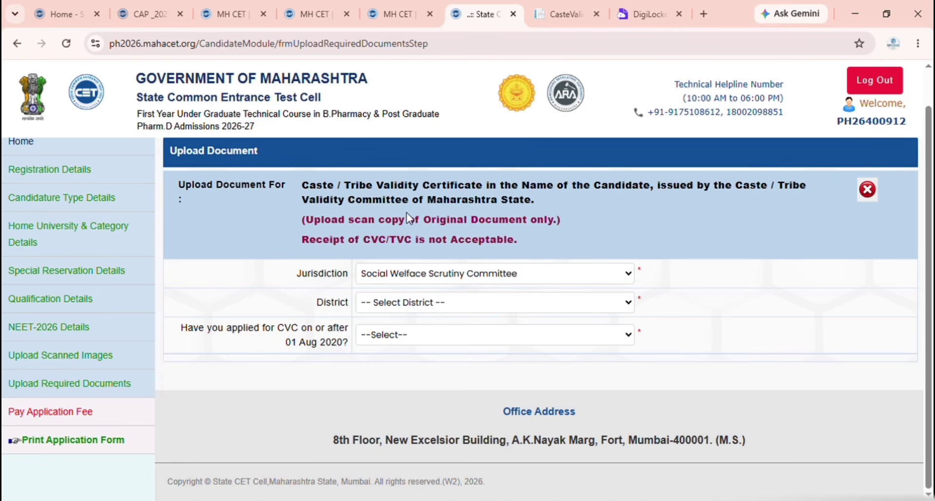
{"action": "left_click", "coordinate": [401, 222]}
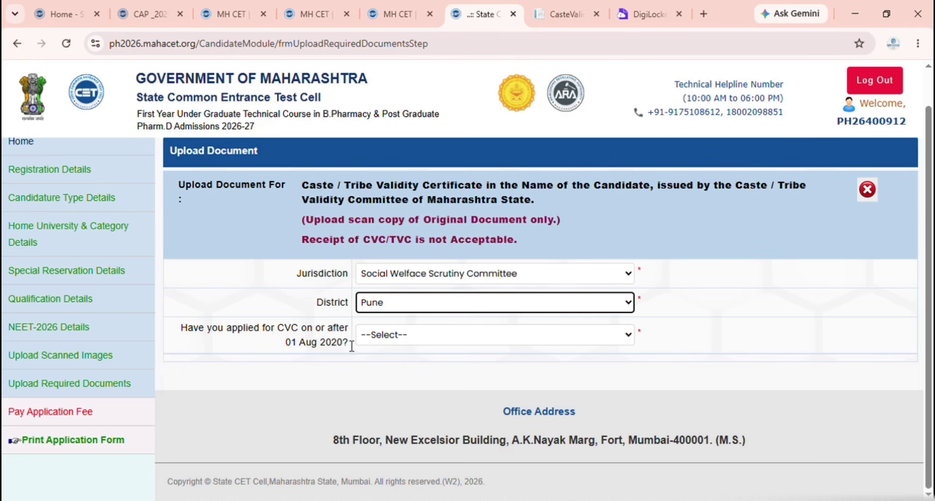
- Answer Yes to CVC applied after 01 Aug 2020 and check the sample certificate
{"action": "left_click", "coordinate": [381, 336]}
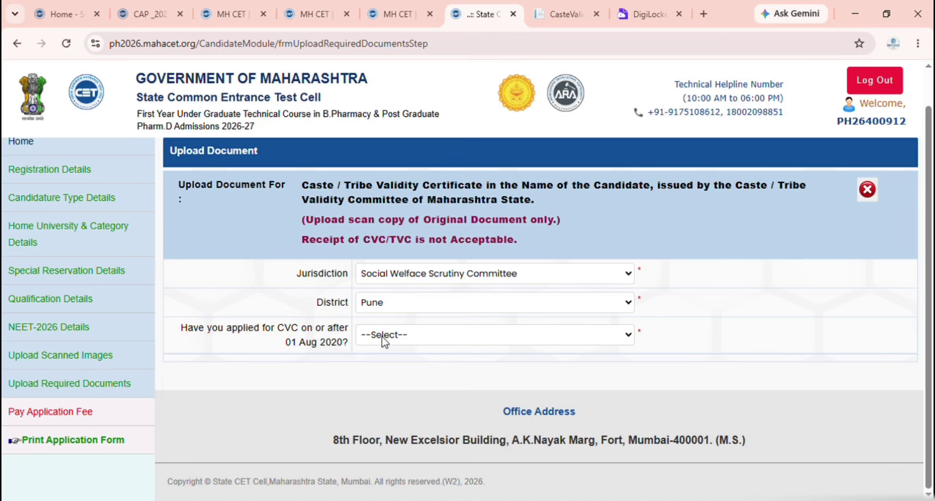
{"action": "key", "text": "Down"}
{"action": "left_click", "coordinate": [394, 378]}
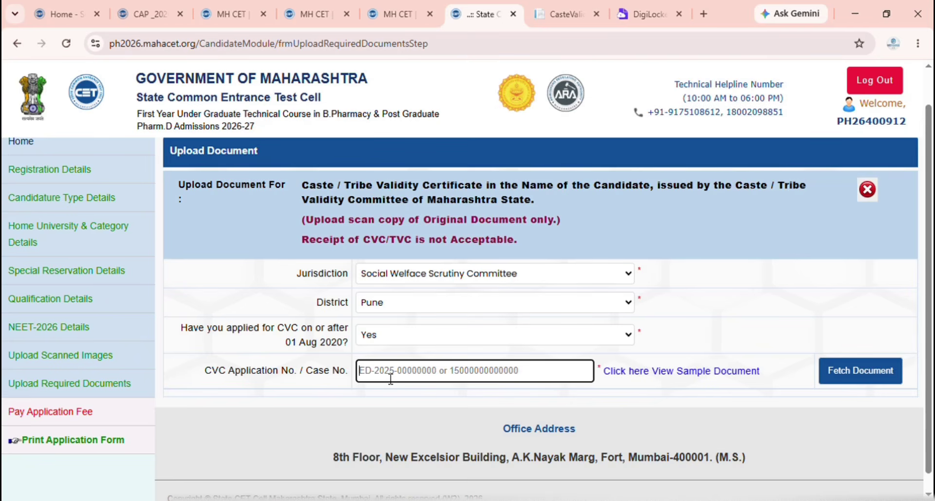
{"action": "left_click", "coordinate": [681, 379]}
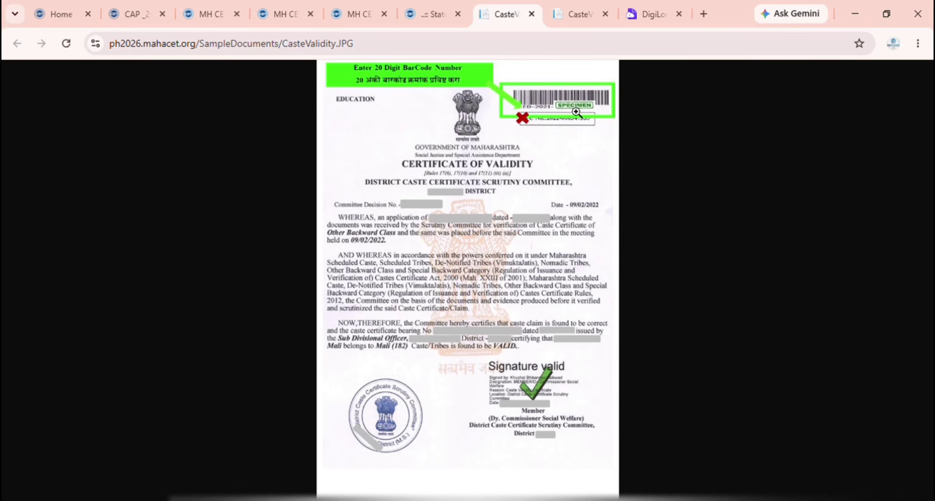
{"action": "left_click", "coordinate": [443, 15]}
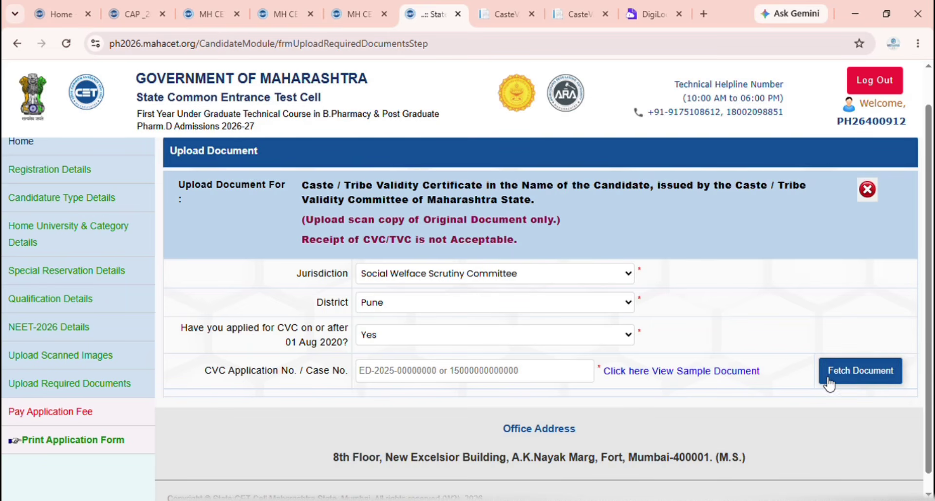
- Change the CVC answer to No and upload the Caste / Tribe Validity Certificate PDF
{"action": "left_click", "coordinate": [558, 345]}
{"action": "left_click", "coordinate": [401, 390]}
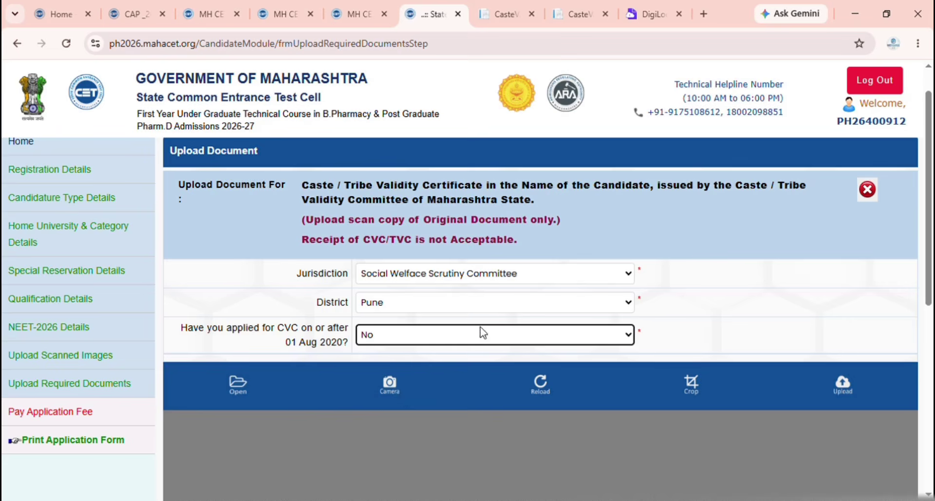
{"action": "scroll", "coordinate": [483, 332], "scroll_direction": "down", "scroll_amount": 1}
{"action": "left_click", "coordinate": [242, 316]}
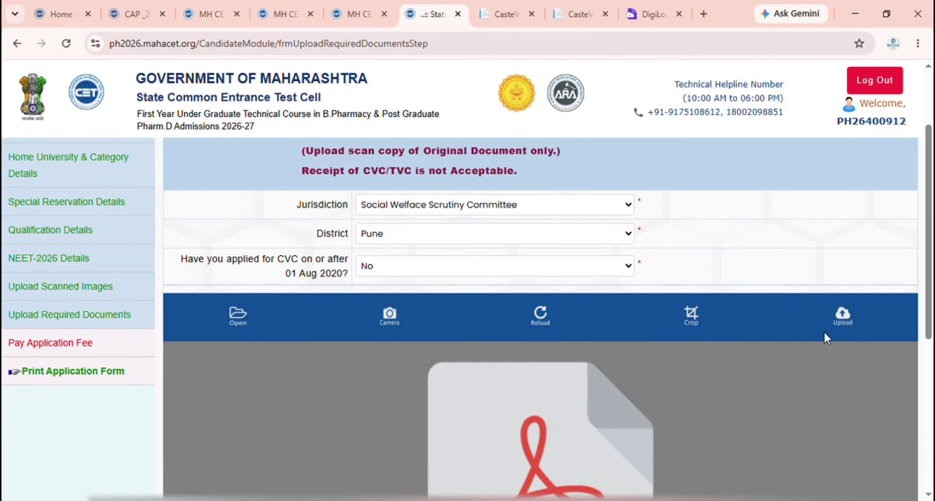
{"action": "left_click", "coordinate": [849, 318]}
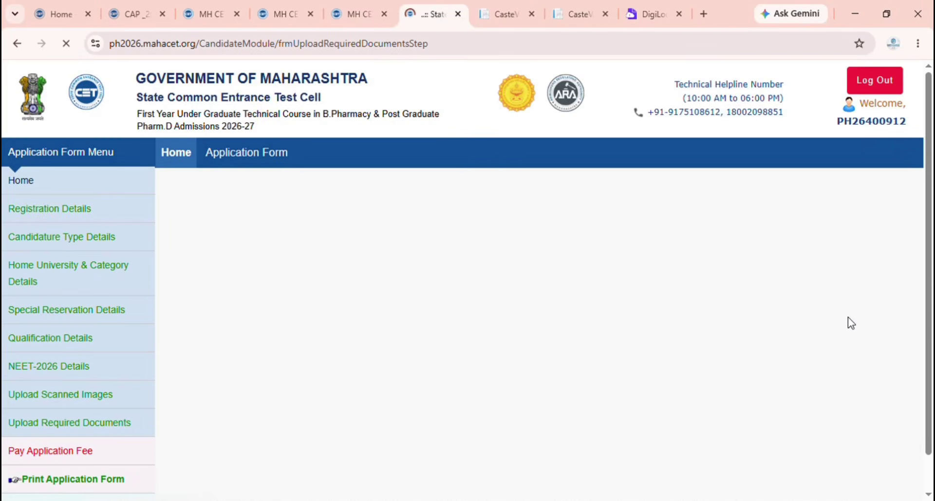
{"action": "scroll", "coordinate": [570, 299], "scroll_direction": "down", "scroll_amount": 3}
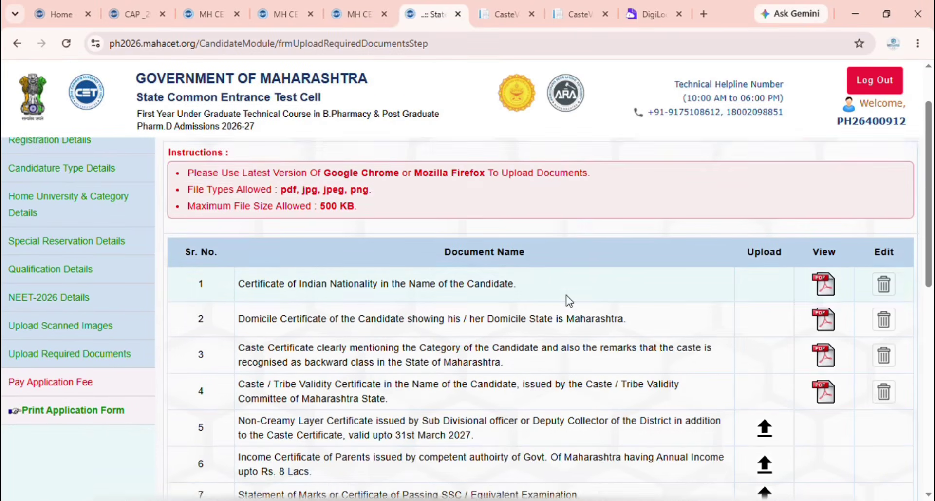
{"action": "scroll", "coordinate": [569, 299], "scroll_direction": "down", "scroll_amount": 1}
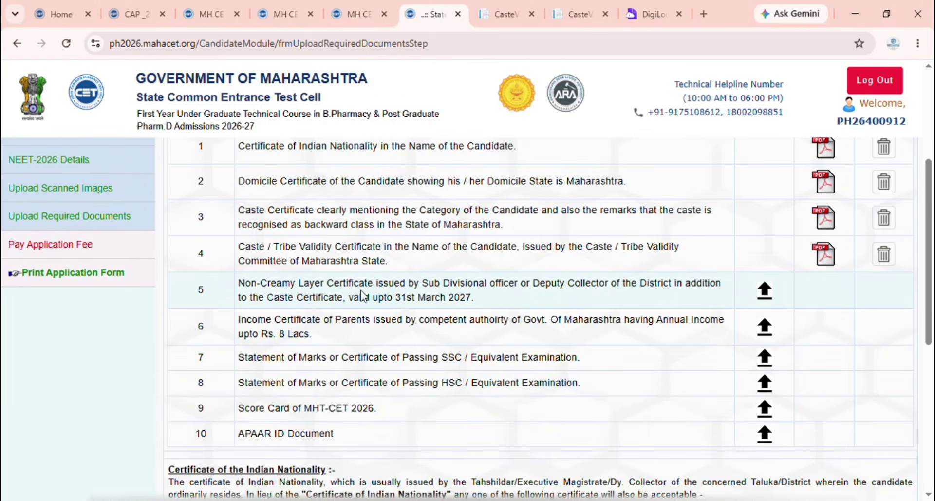
{"action": "left_click", "coordinate": [764, 291]}
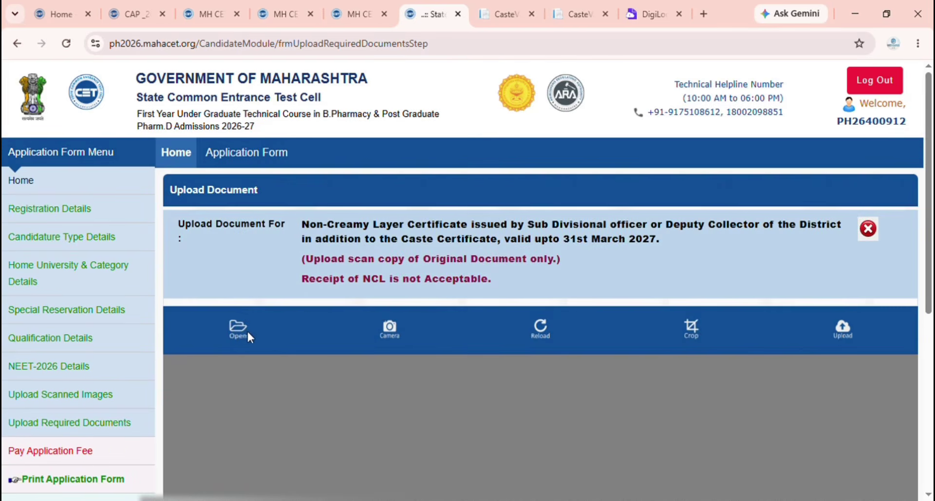
- Choose the Non-Creamy Layer certificate file and upload it into row 5
{"action": "left_click", "coordinate": [239, 327]}
{"action": "left_click", "coordinate": [839, 98]}
{"action": "left_click", "coordinate": [239, 330]}
{"action": "double_click", "coordinate": [172, 282]}
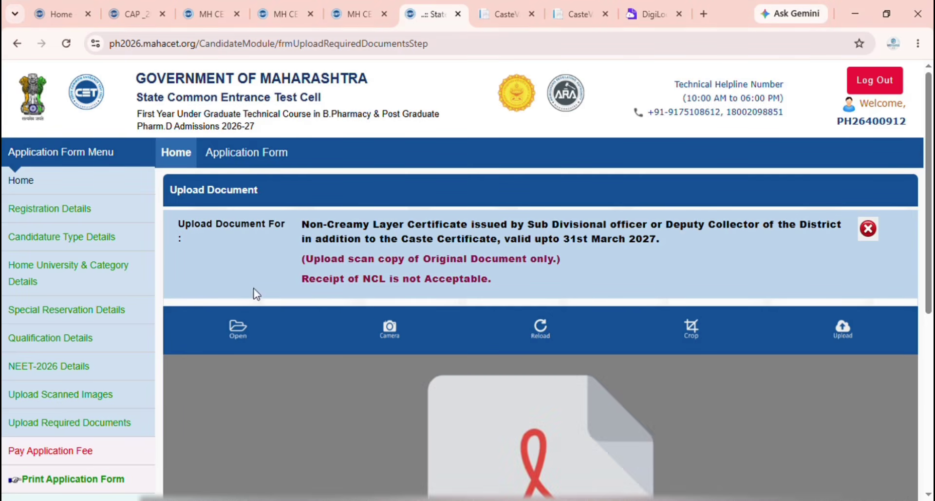
{"action": "left_click", "coordinate": [845, 331]}
{"action": "scroll", "coordinate": [633, 316], "scroll_direction": "down", "scroll_amount": 5}
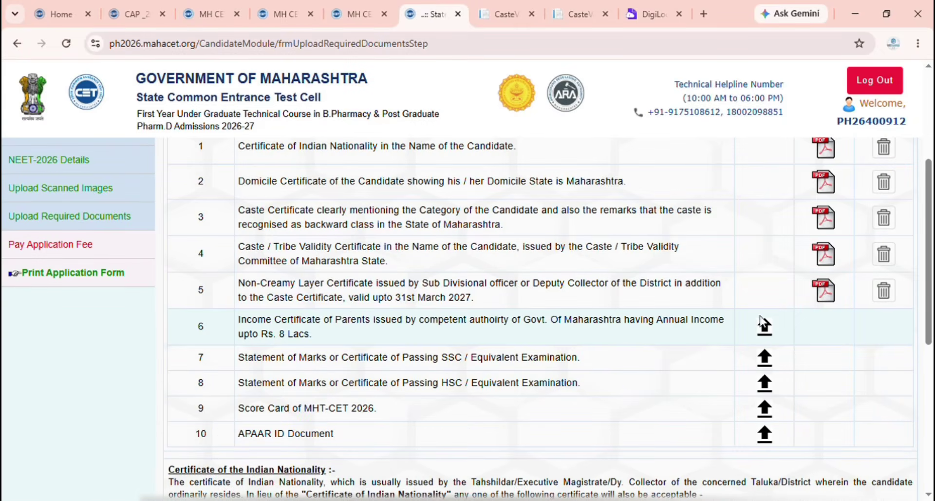
- Upload the parents' Income Certificate in row 6
{"action": "left_click", "coordinate": [775, 324]}
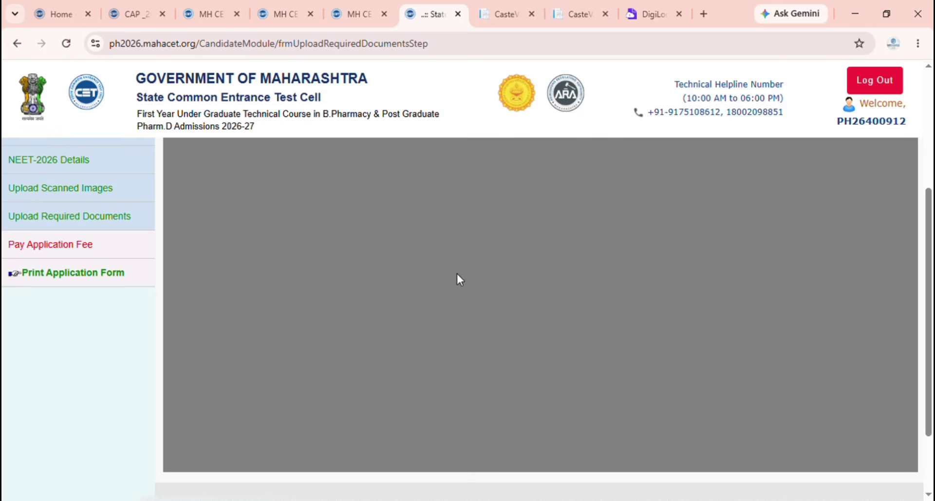
{"action": "left_click", "coordinate": [235, 243]}
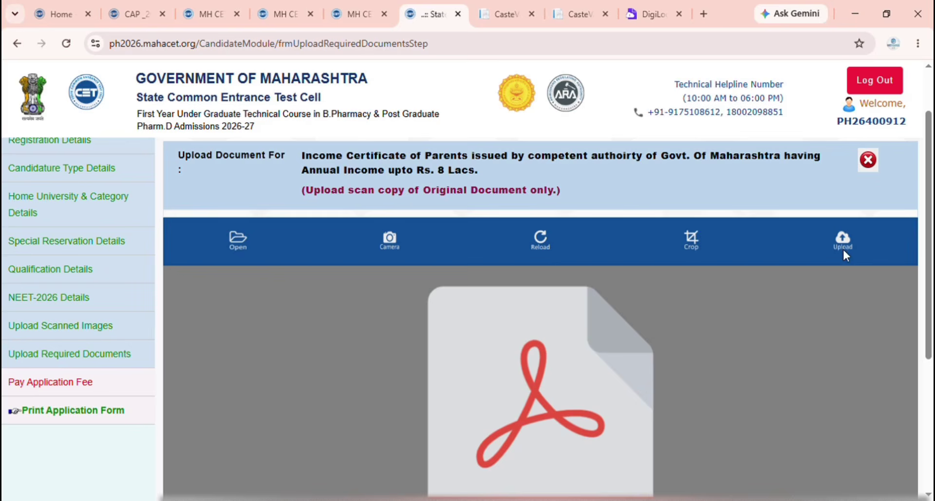
{"action": "left_click", "coordinate": [845, 240]}
{"action": "scroll", "coordinate": [677, 296], "scroll_direction": "down", "scroll_amount": 3}
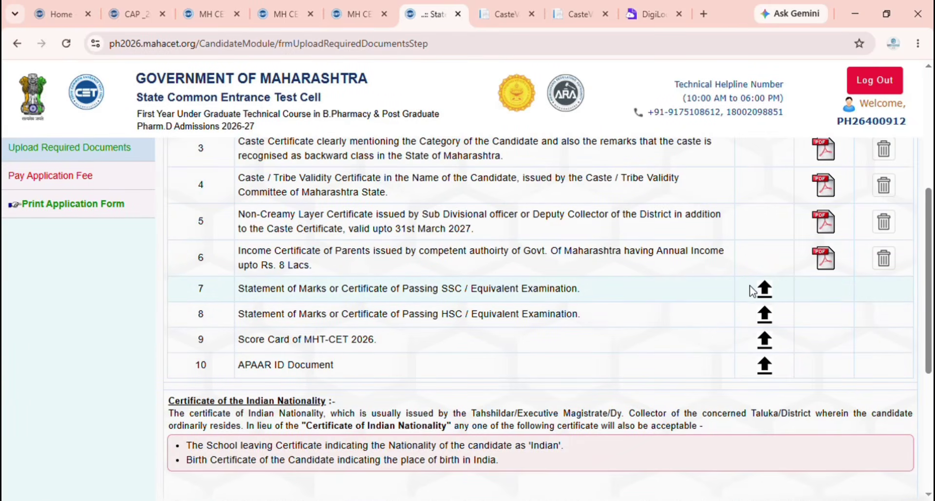
- Upload the SSC marks statement in row 7
{"action": "left_click", "coordinate": [765, 290]}
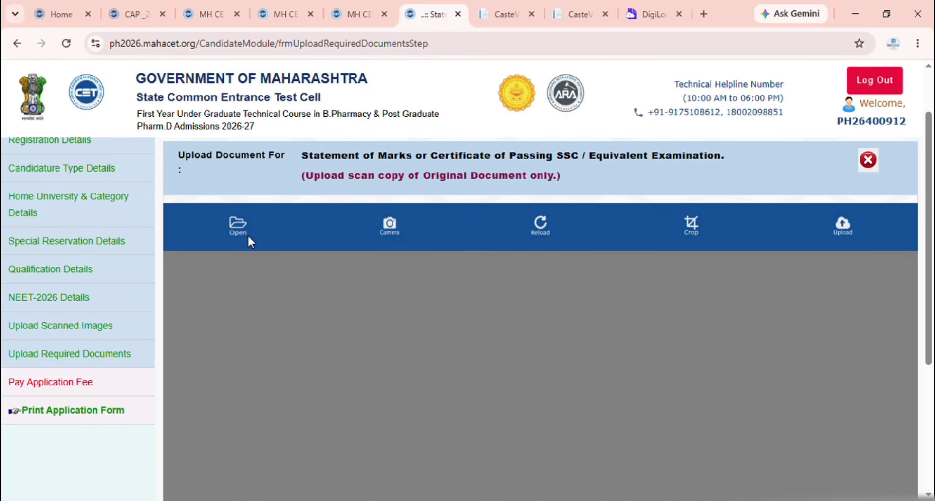
{"action": "left_click", "coordinate": [243, 236]}
{"action": "double_click", "coordinate": [185, 313]}
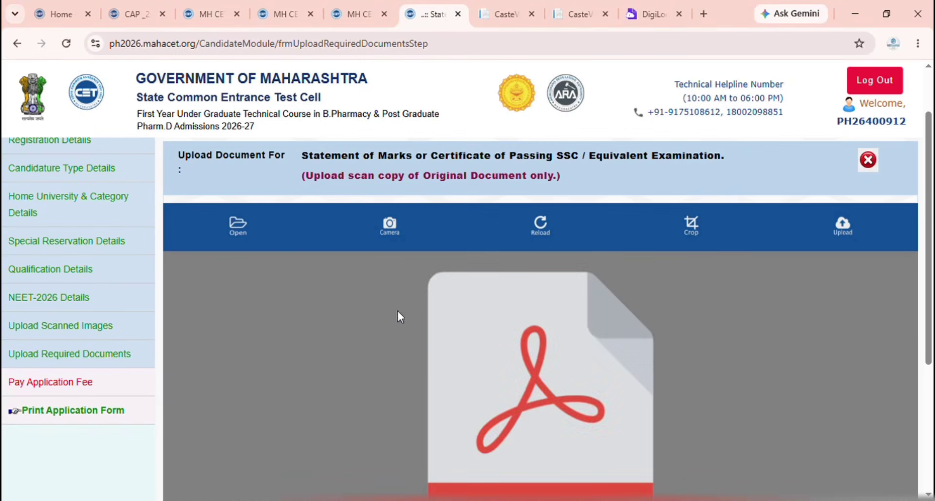
{"action": "left_click", "coordinate": [847, 225]}
{"action": "scroll", "coordinate": [682, 268], "scroll_direction": "down", "scroll_amount": 5}
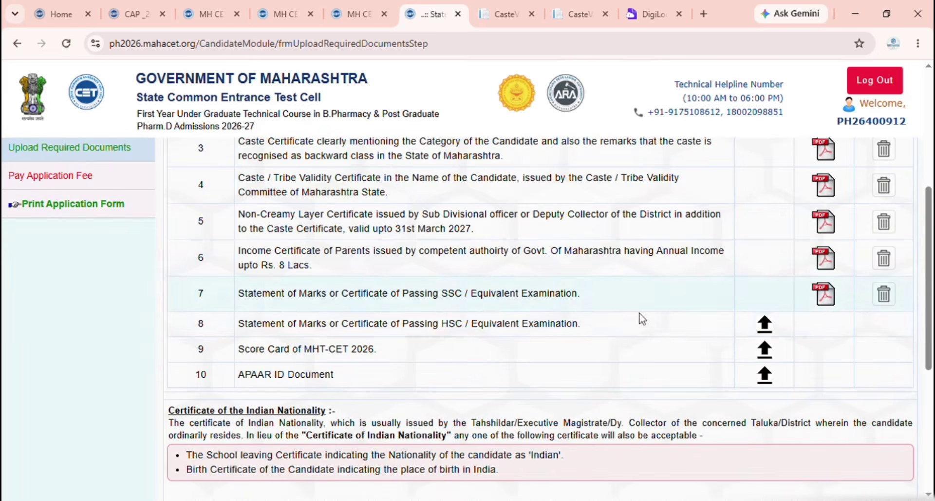
- Upload the HSC marks statement in row 8
{"action": "left_click", "coordinate": [765, 324]}
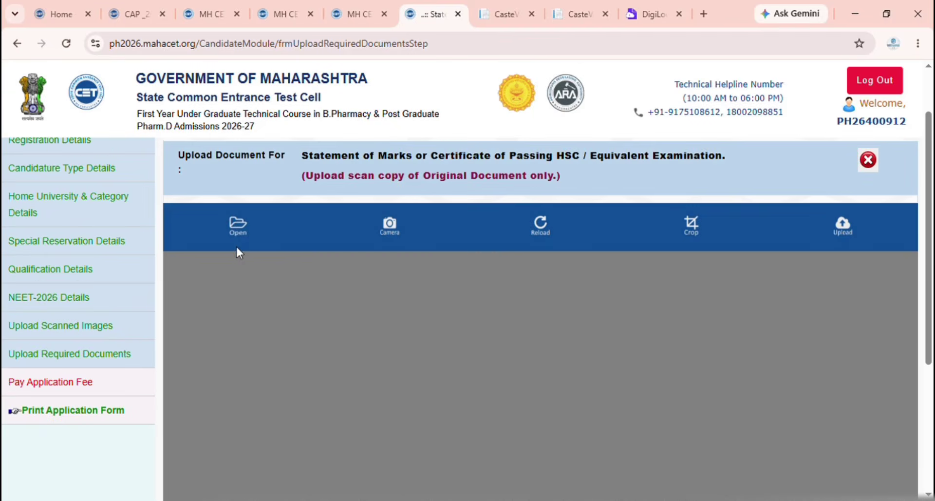
{"action": "left_click", "coordinate": [238, 226]}
{"action": "double_click", "coordinate": [147, 237]}
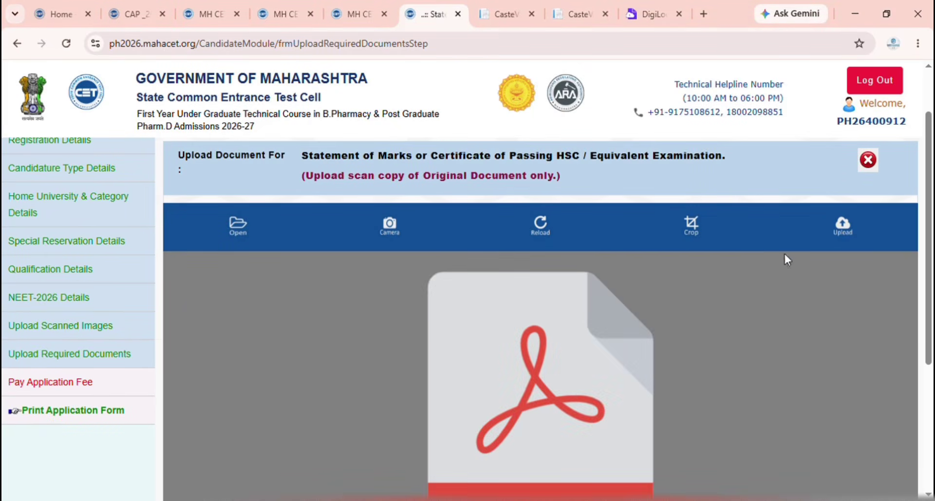
{"action": "left_click", "coordinate": [840, 237]}
{"action": "scroll", "coordinate": [705, 240], "scroll_direction": "down", "scroll_amount": 5}
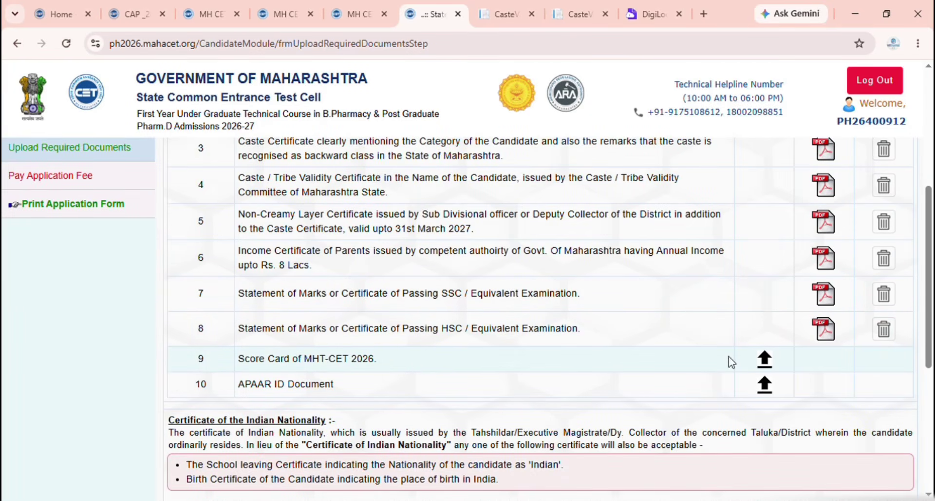
- Upload the MHT-CET 2026 score card in row 9
{"action": "left_click", "coordinate": [769, 361]}
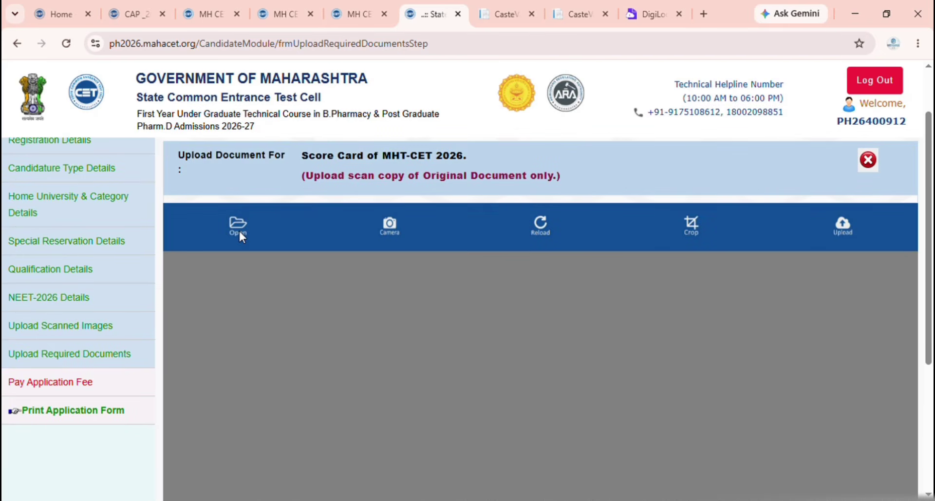
{"action": "left_click", "coordinate": [241, 234]}
{"action": "left_click", "coordinate": [744, 295]}
{"action": "left_click", "coordinate": [846, 229]}
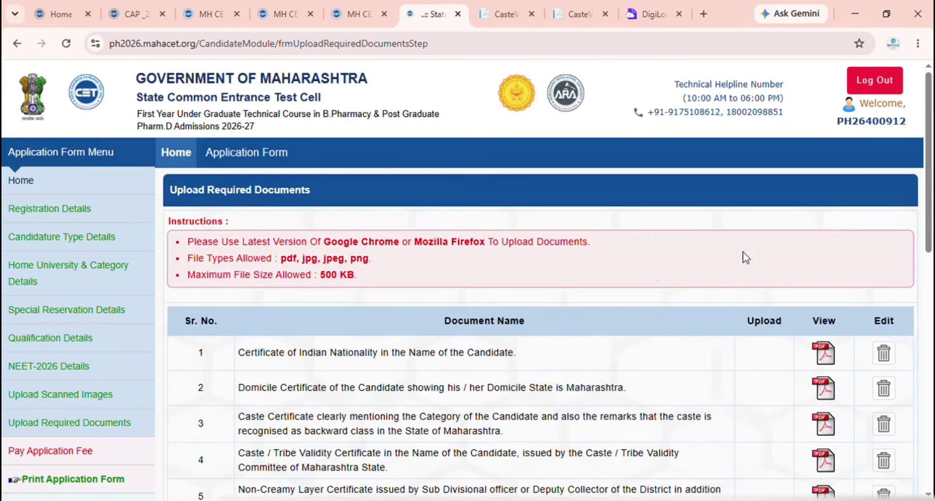
{"action": "scroll", "coordinate": [649, 269], "scroll_direction": "down", "scroll_amount": 3}
{"action": "scroll", "coordinate": [633, 277], "scroll_direction": "down", "scroll_amount": 1}
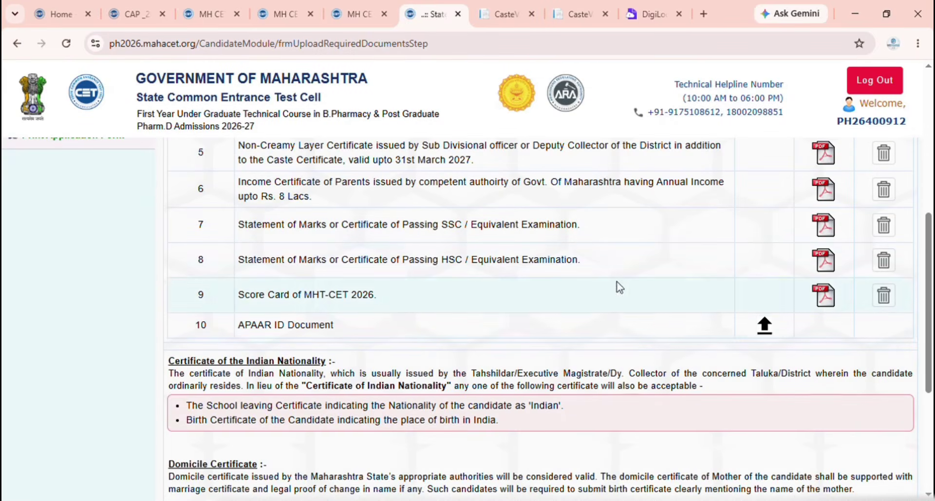
- Fetch the APAAR ID document for row 10 and save the documents step
{"action": "left_click", "coordinate": [766, 332]}
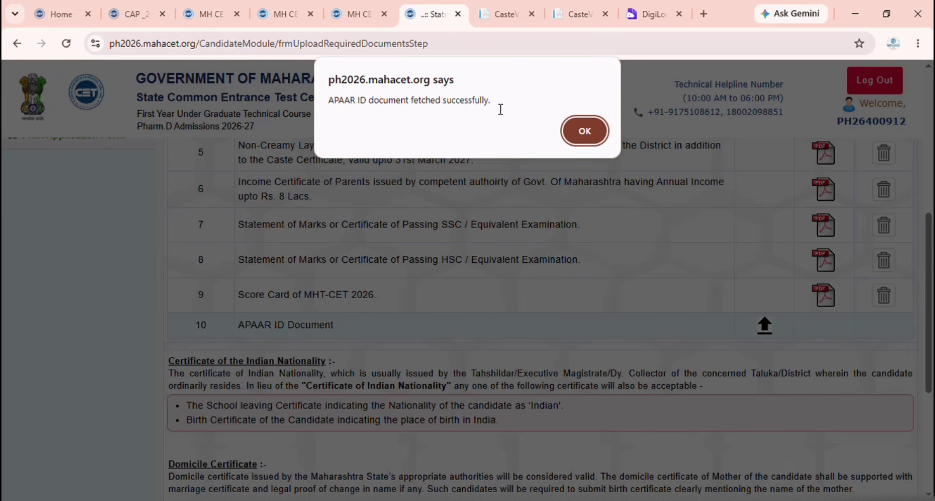
{"action": "left_click", "coordinate": [584, 130]}
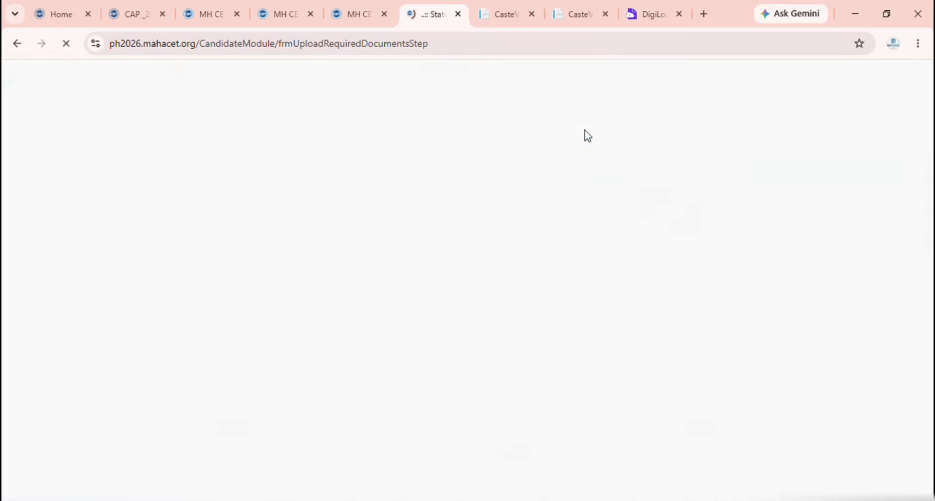
{"action": "scroll", "coordinate": [599, 280], "scroll_direction": "down", "scroll_amount": 5}
{"action": "scroll", "coordinate": [604, 275], "scroll_direction": "down", "scroll_amount": 3}
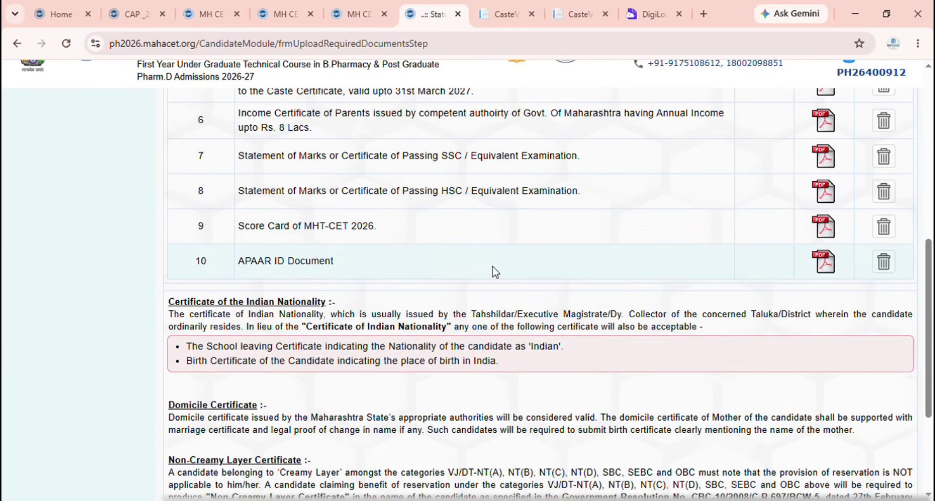
{"action": "scroll", "coordinate": [444, 253], "scroll_direction": "down", "scroll_amount": 4}
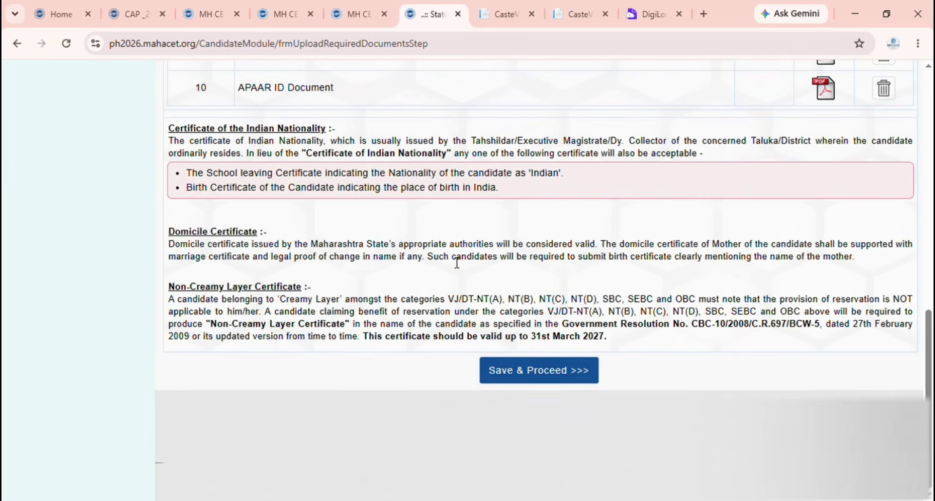
{"action": "left_click", "coordinate": [513, 382]}
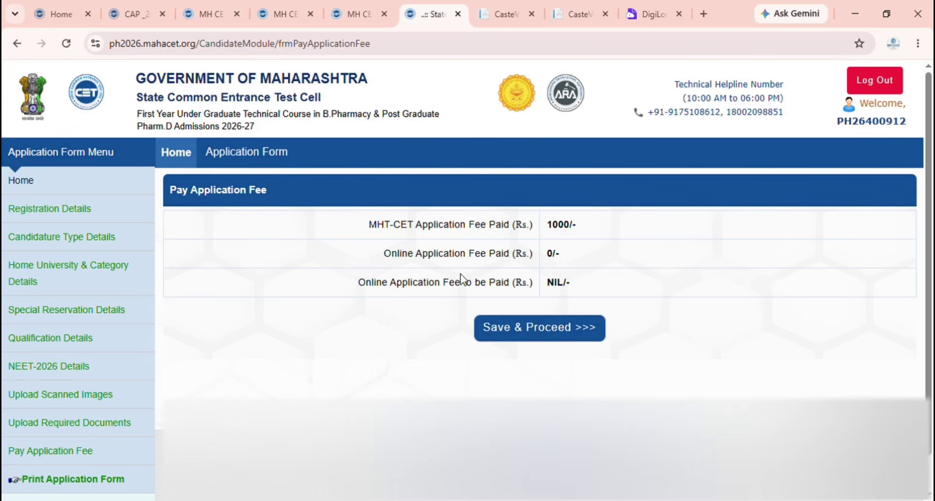
- Confirm NIL/- is due after the 1000/- already paid, then save the fee step
{"action": "left_click_drag", "start_coordinate": [546, 283], "coordinate": [576, 289]}
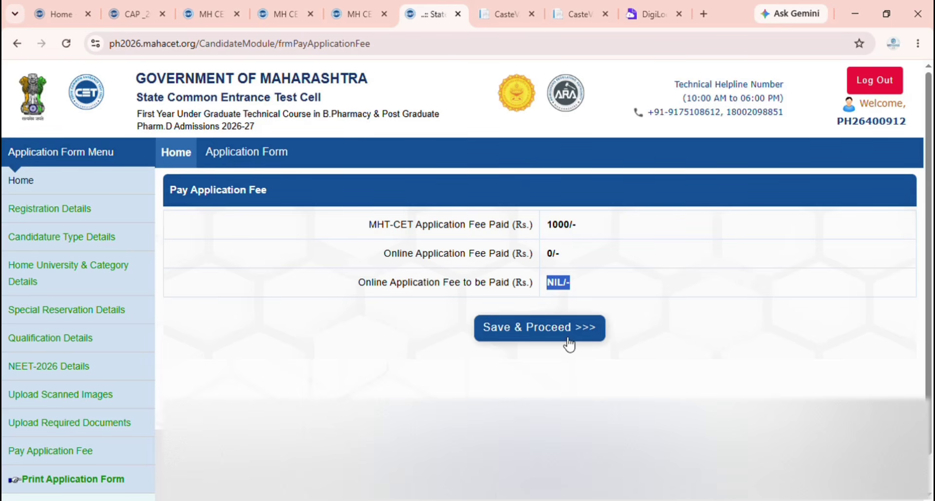
{"action": "left_click", "coordinate": [548, 337]}
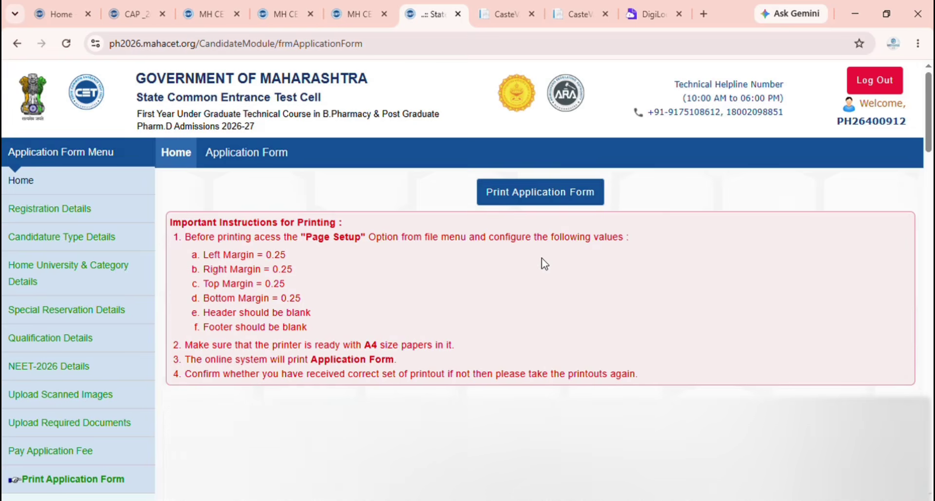
- Scroll through the printable application form to the candidate's declaration and office address
{"action": "scroll", "coordinate": [541, 258], "scroll_direction": "down", "scroll_amount": 6}
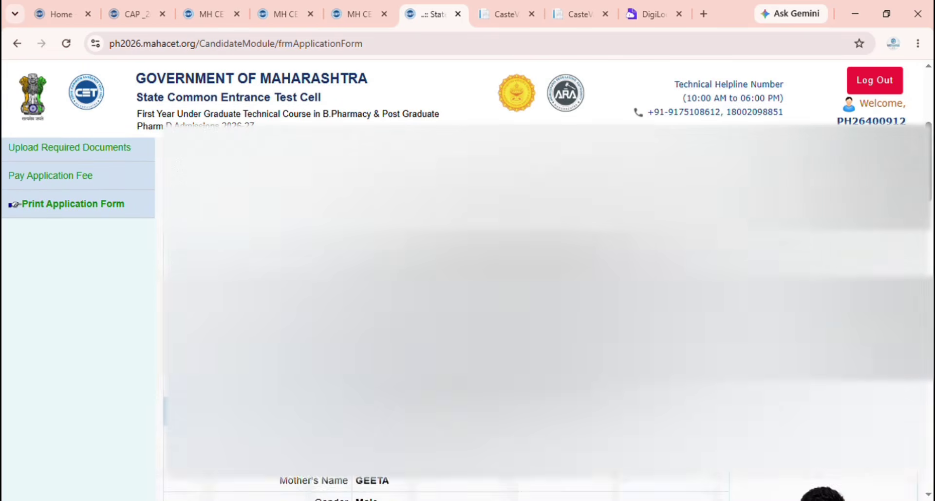
{"action": "scroll", "coordinate": [542, 259], "scroll_direction": "up", "scroll_amount": 2}
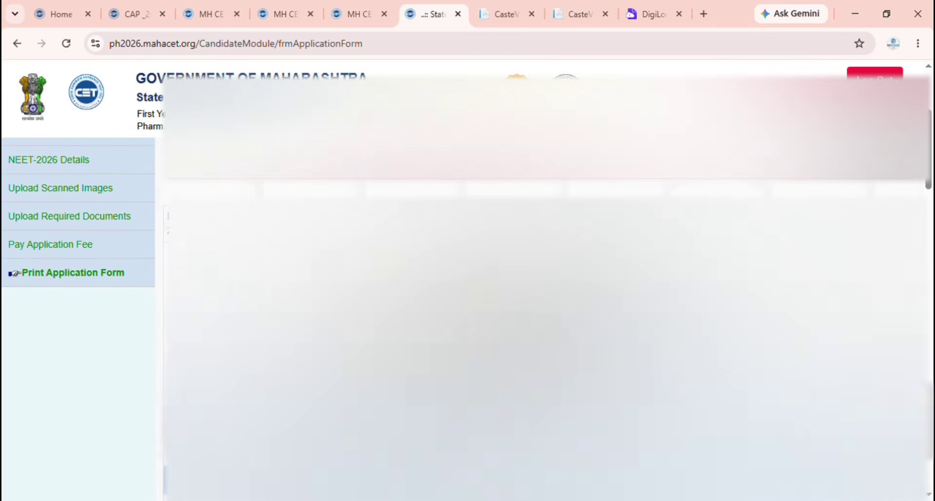
{"action": "scroll", "coordinate": [542, 259], "scroll_direction": "down", "scroll_amount": 2}
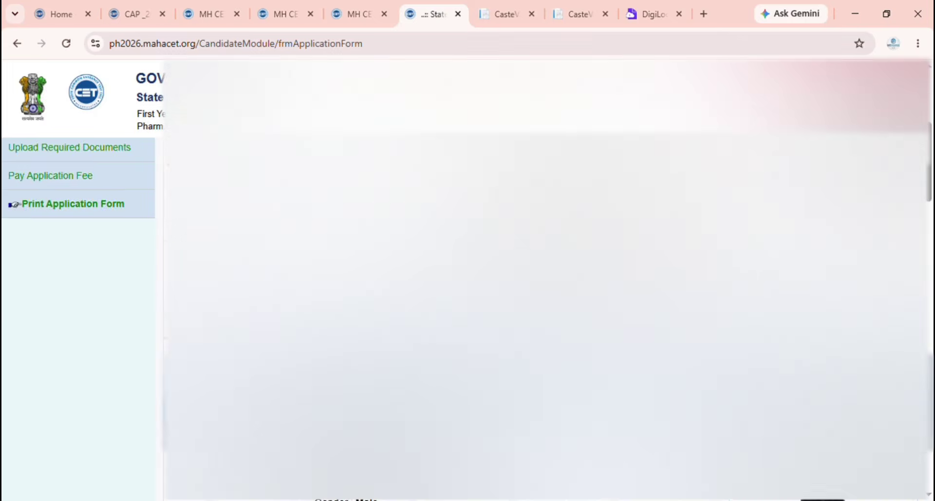
{"action": "scroll", "coordinate": [541, 259], "scroll_direction": "down", "scroll_amount": 2}
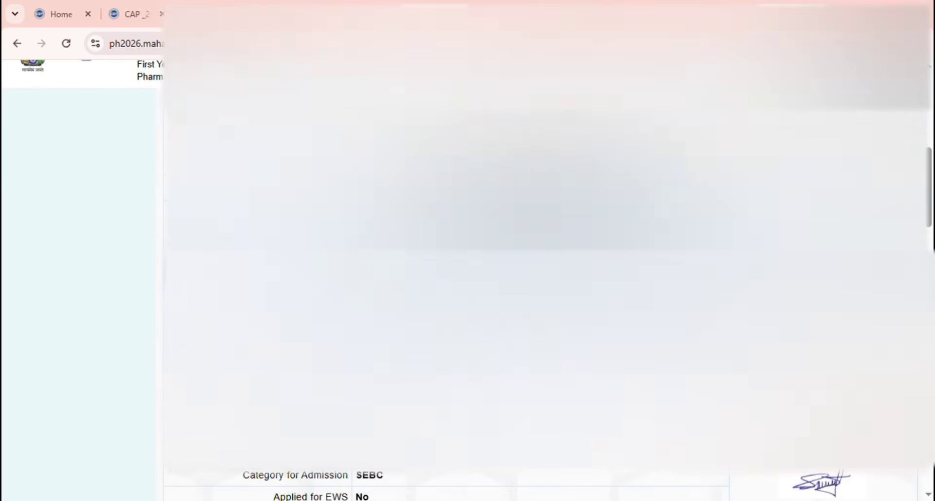
{"action": "scroll", "coordinate": [542, 258], "scroll_direction": "down", "scroll_amount": 7}
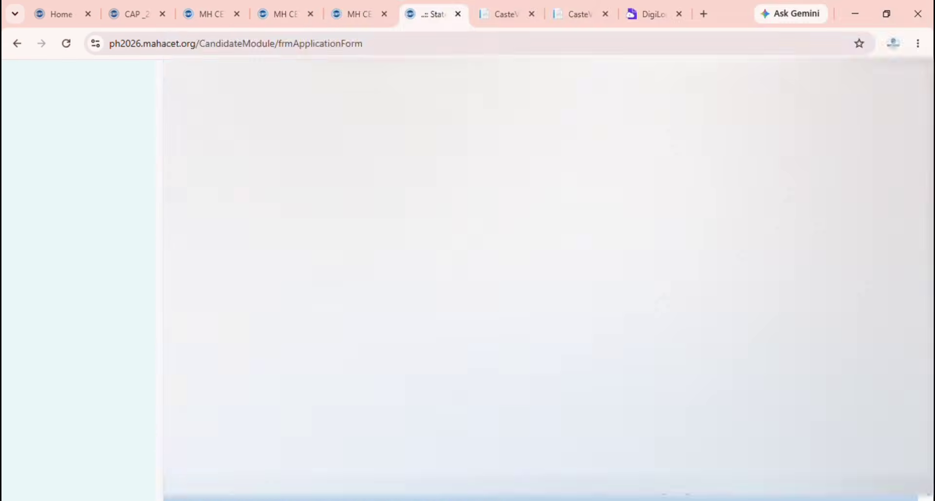
{"action": "scroll", "coordinate": [542, 258], "scroll_direction": "down", "scroll_amount": 5}
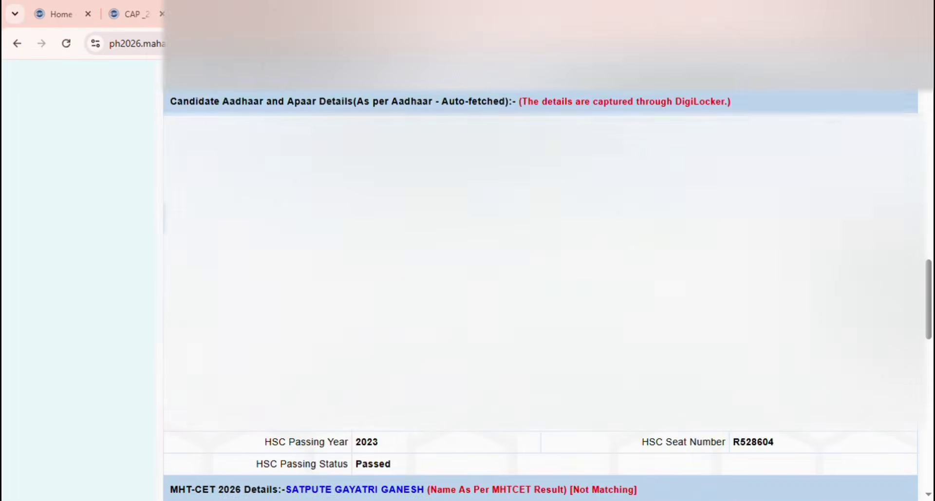
{"action": "scroll", "coordinate": [541, 259], "scroll_direction": "down", "scroll_amount": 8}
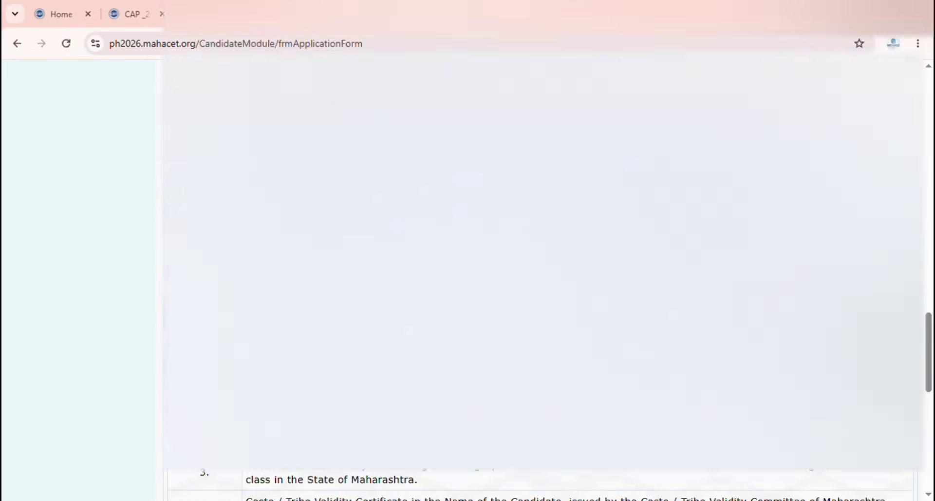
{"action": "scroll", "coordinate": [541, 259], "scroll_direction": "down", "scroll_amount": 8}
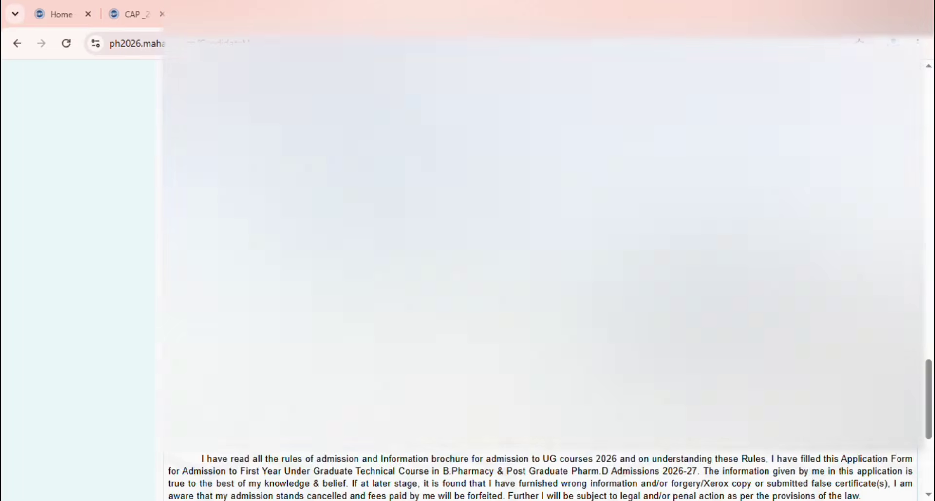
{"action": "scroll", "coordinate": [542, 259], "scroll_direction": "down", "scroll_amount": 5}
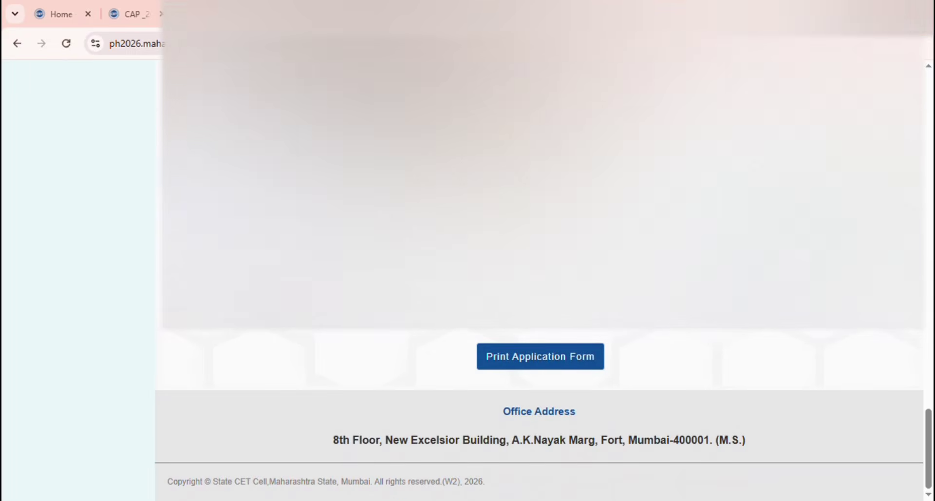